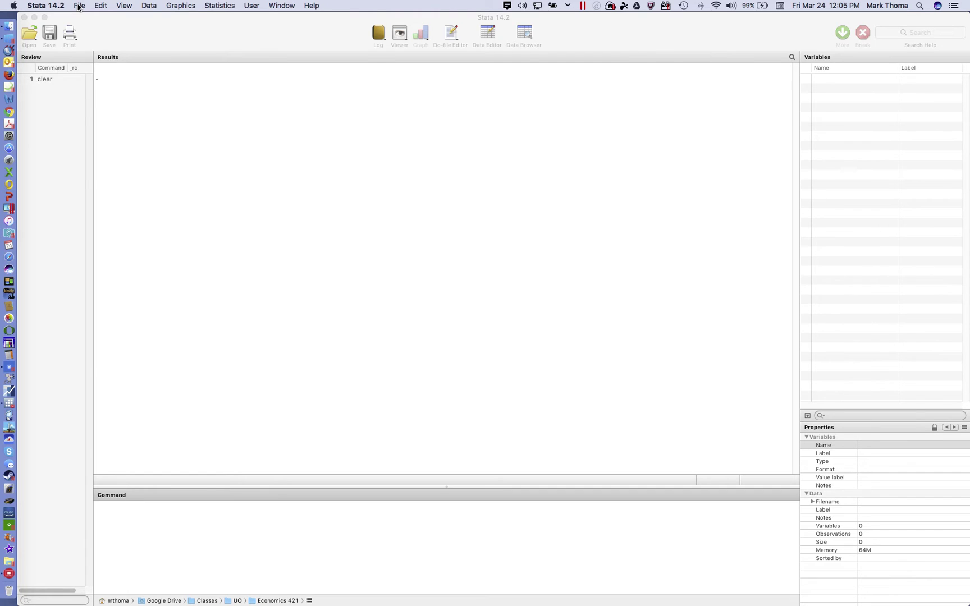
# Import the Excel workbook Smoking.xlsx from the Economics 421 folder, using its first row as variable names.
pyautogui.click(79, 6)
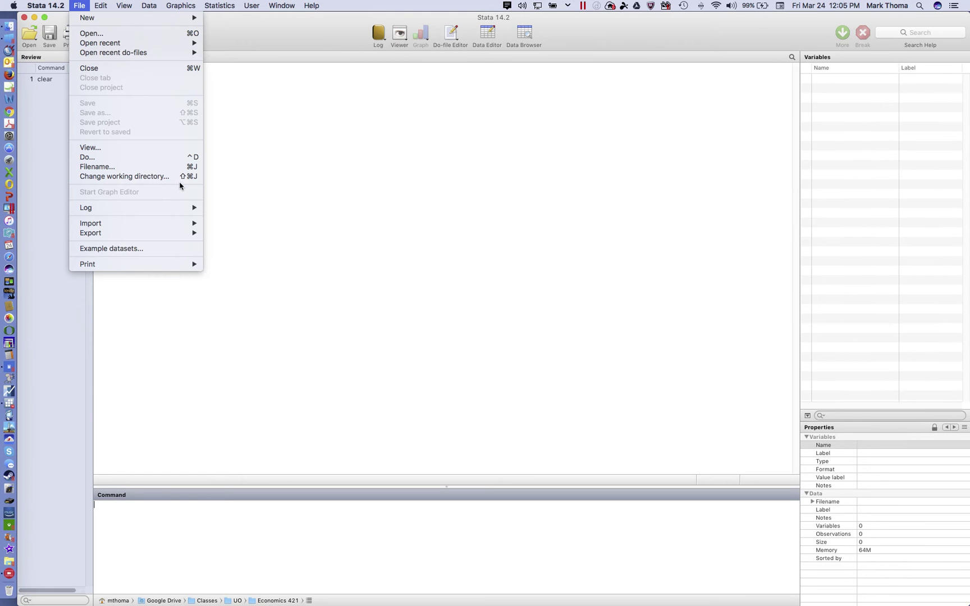
pyautogui.moveTo(184, 224)
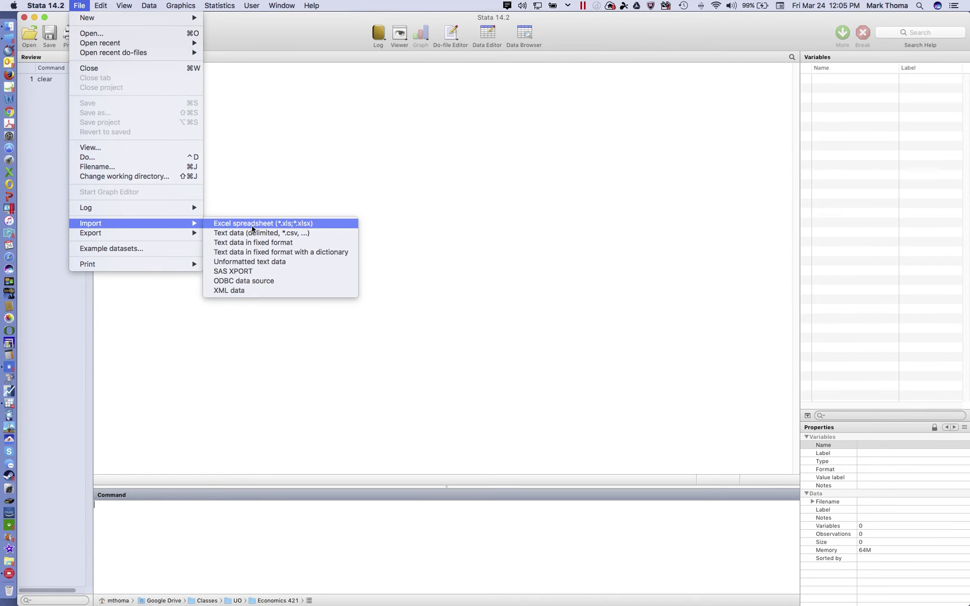
pyautogui.click(267, 226)
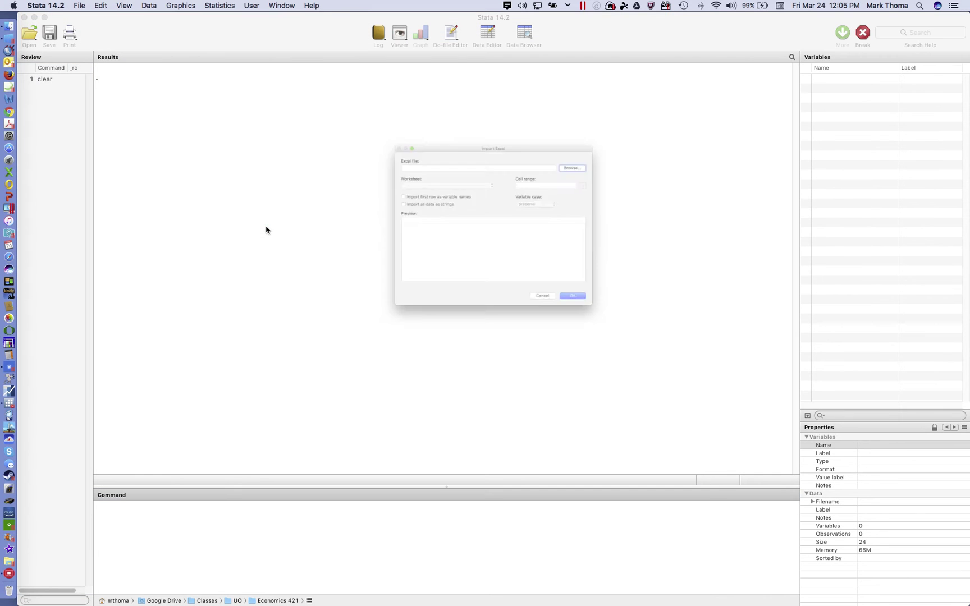
pyautogui.click(617, 134)
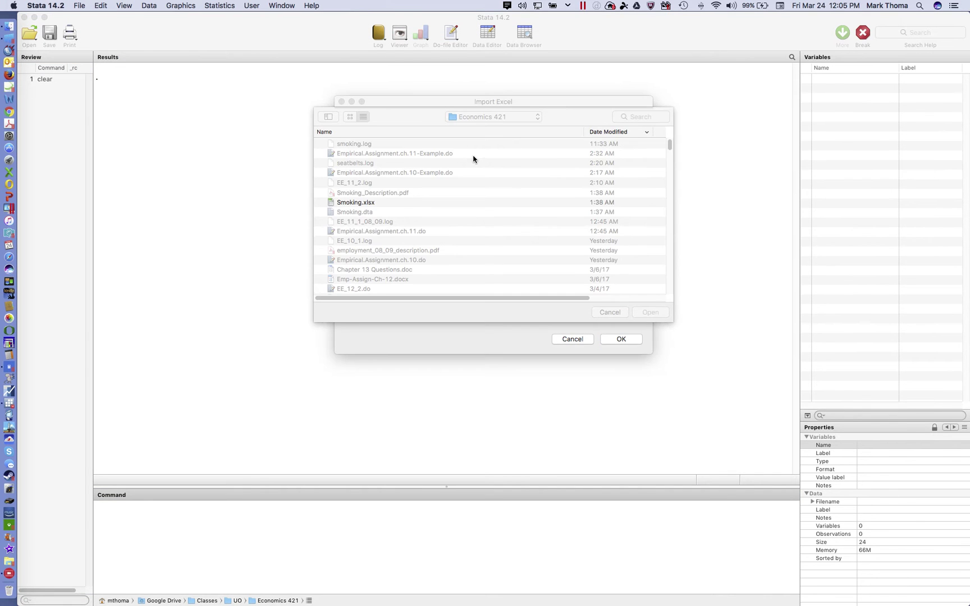
pyautogui.click(362, 203)
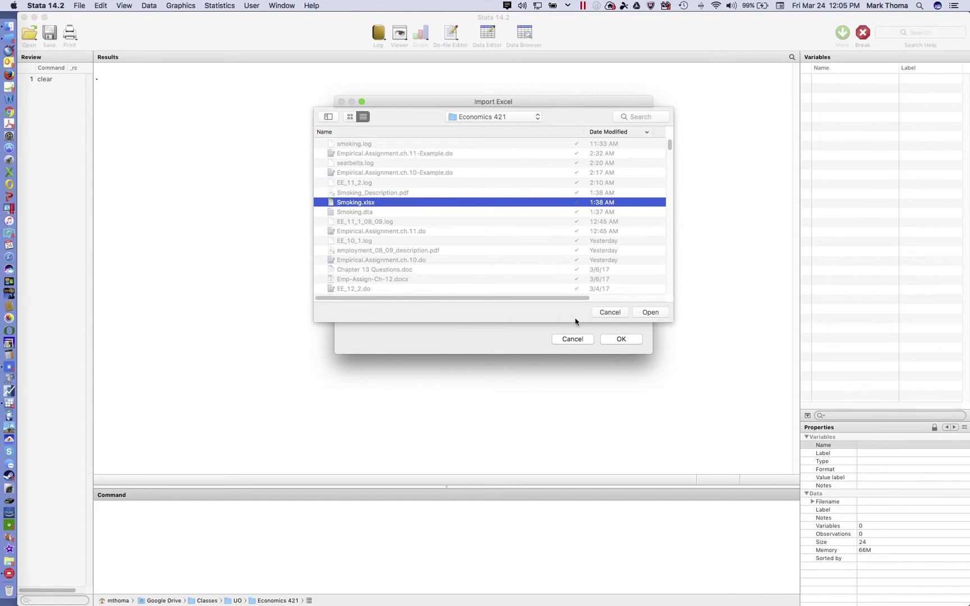
pyautogui.click(651, 312)
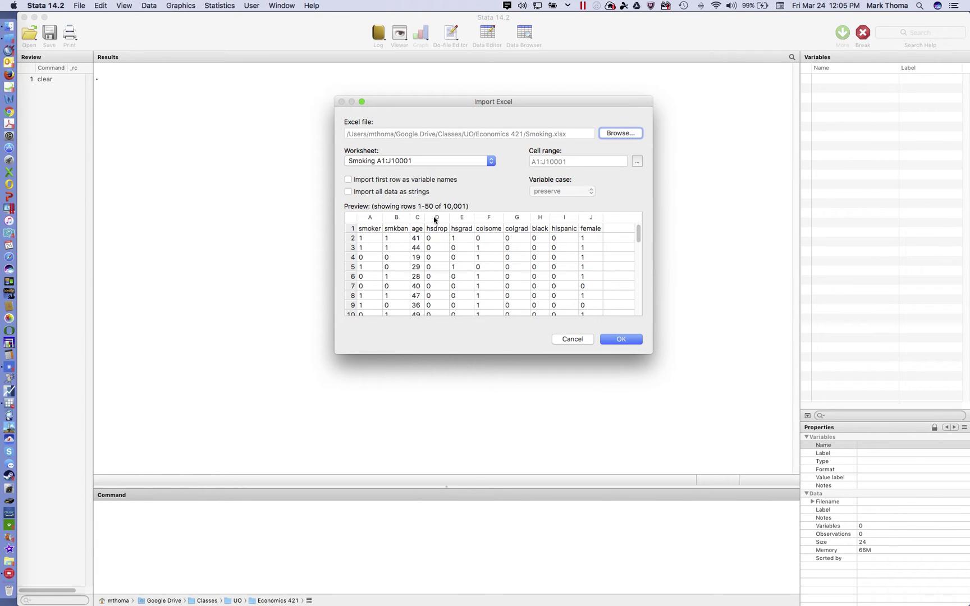
pyautogui.click(348, 180)
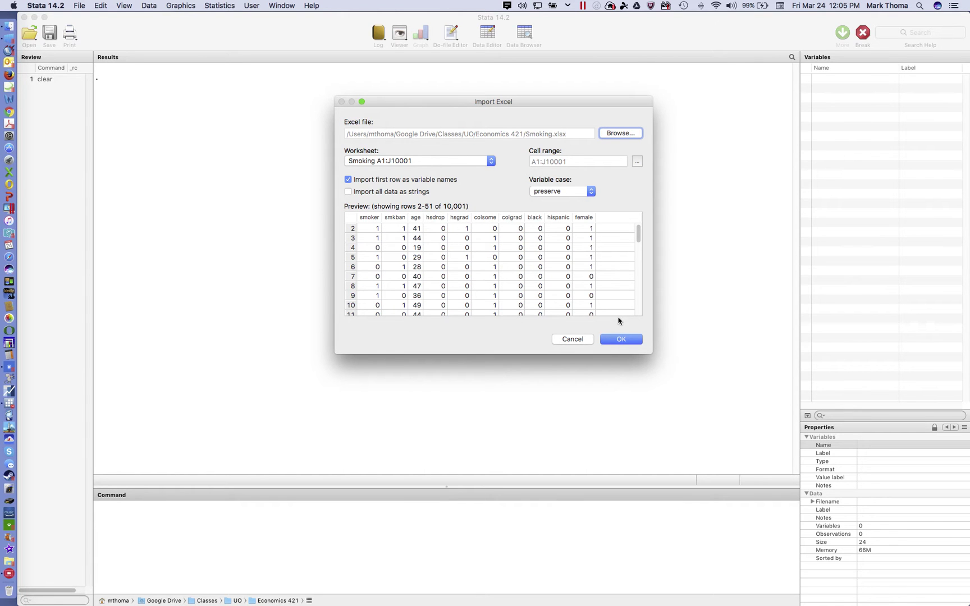
pyautogui.scroll(-5, 595, 300)
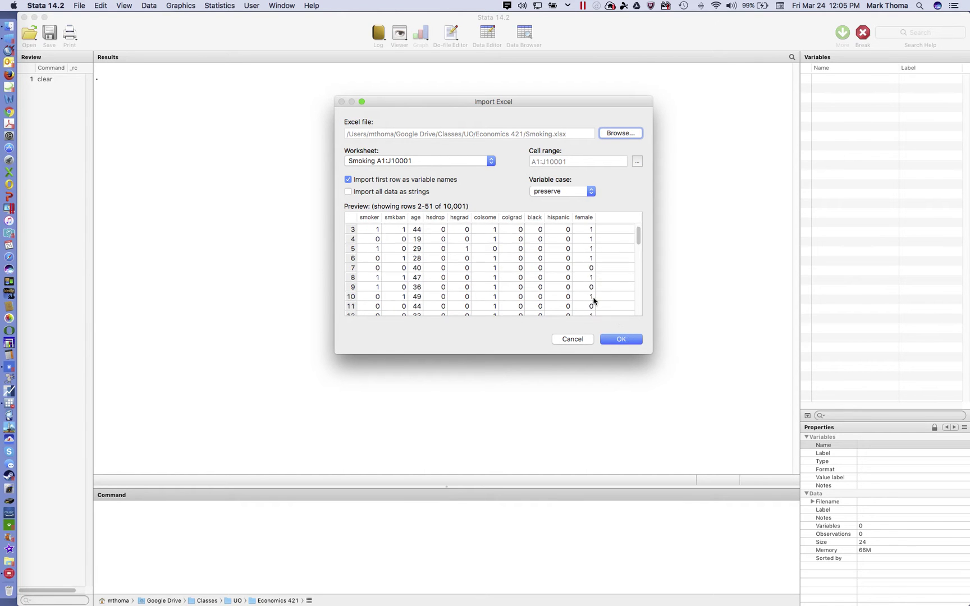
pyautogui.click(621, 339)
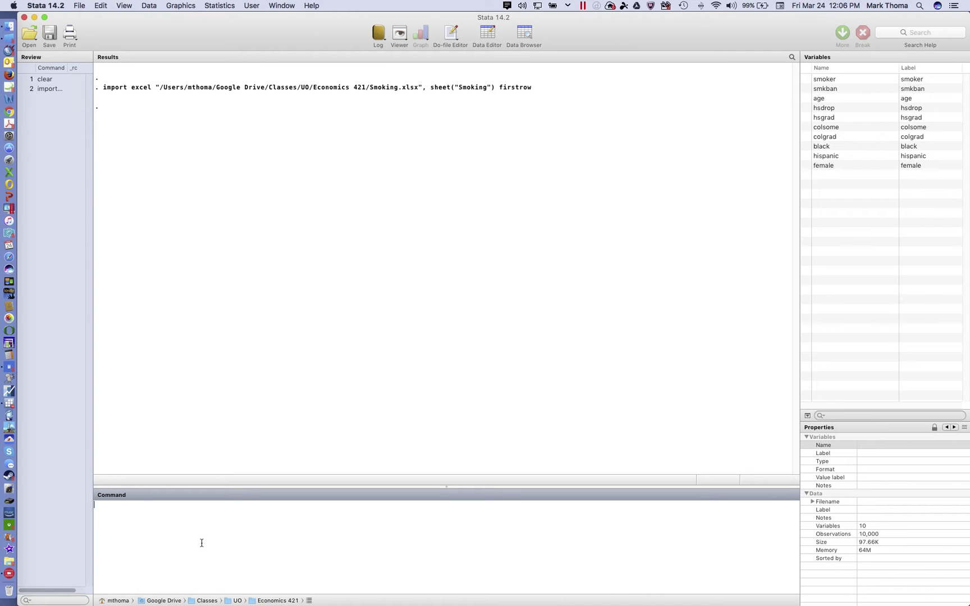
# Summarize smoker with "sum smoker" and test its mean against .5 with "ttest smoker=.5".
pyautogui.write('sum smoker')
pyautogui.press('Return')
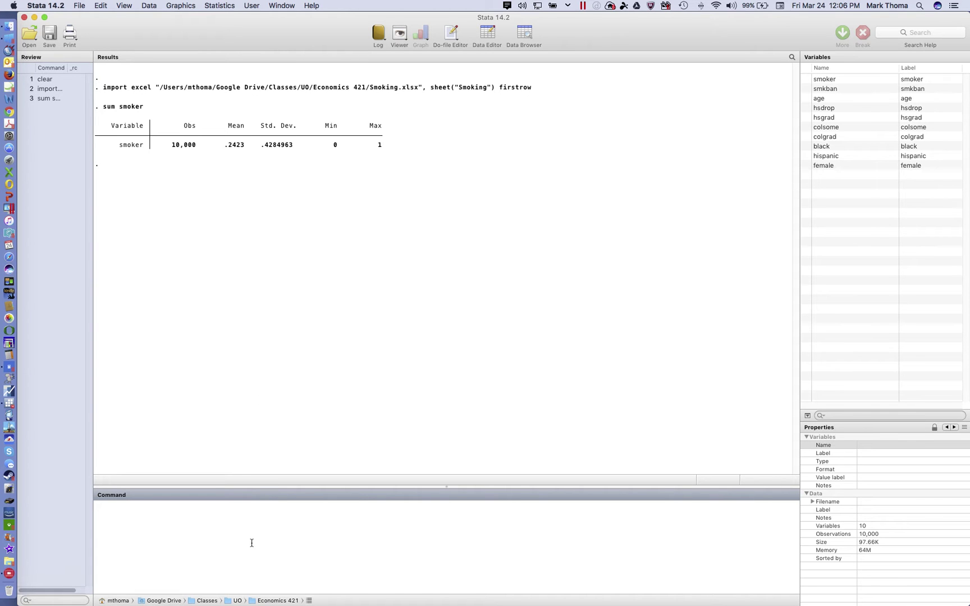
pyautogui.write('ttest smoker=.5')
pyautogui.press('Return')
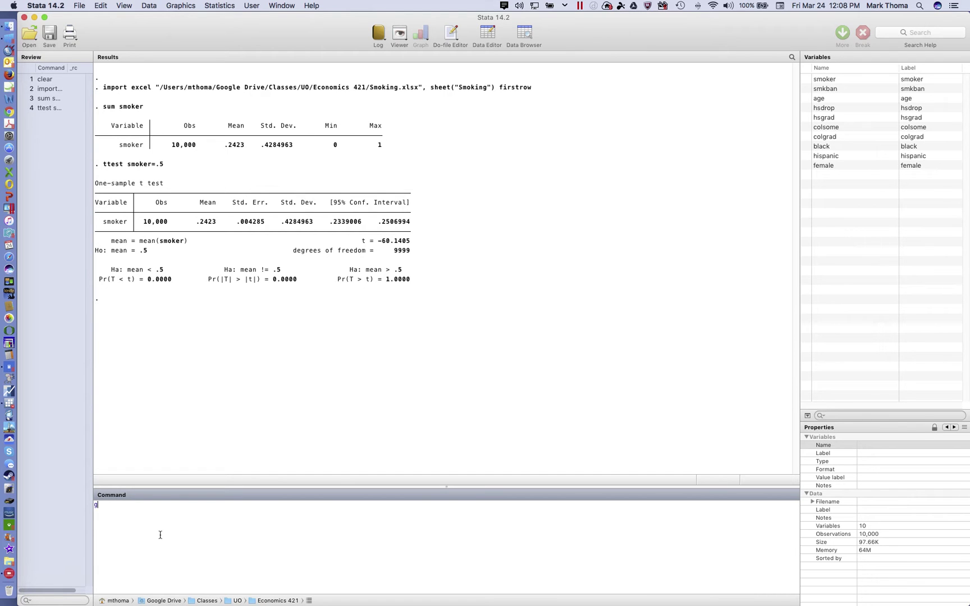
# Create the squared age variable with the command "gen age2 = age^2".
pyautogui.write('n age')
pyautogui.write('e^2')
pyautogui.press('Return')
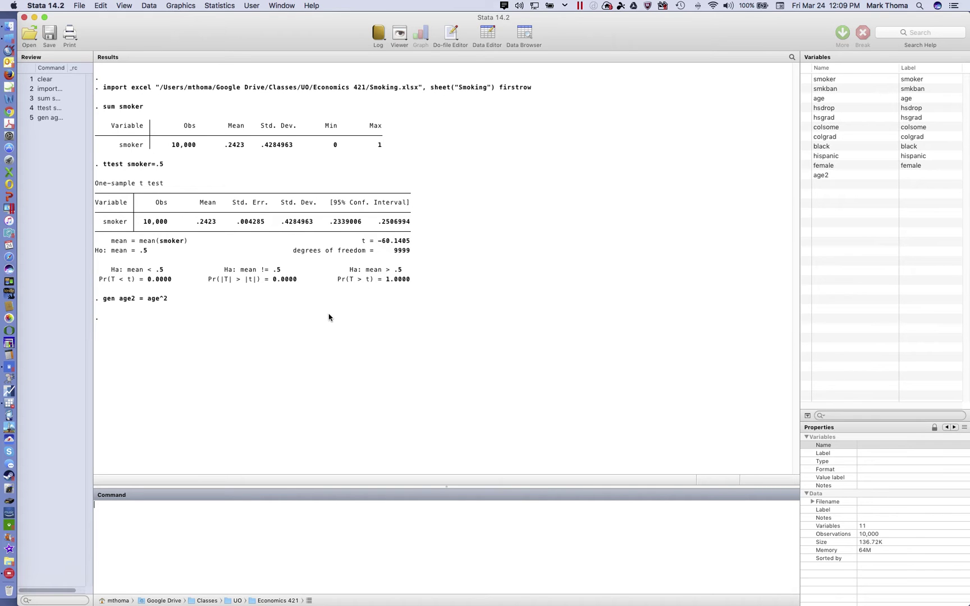
# Start a linear regression with smoker as the dependent variable.
pyautogui.click(215, 8)
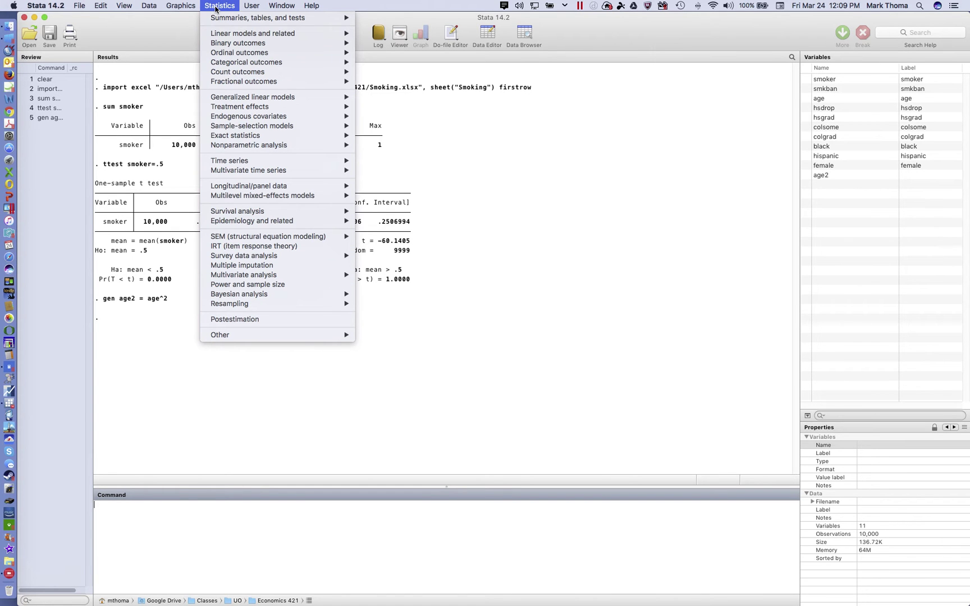
pyautogui.moveTo(264, 35)
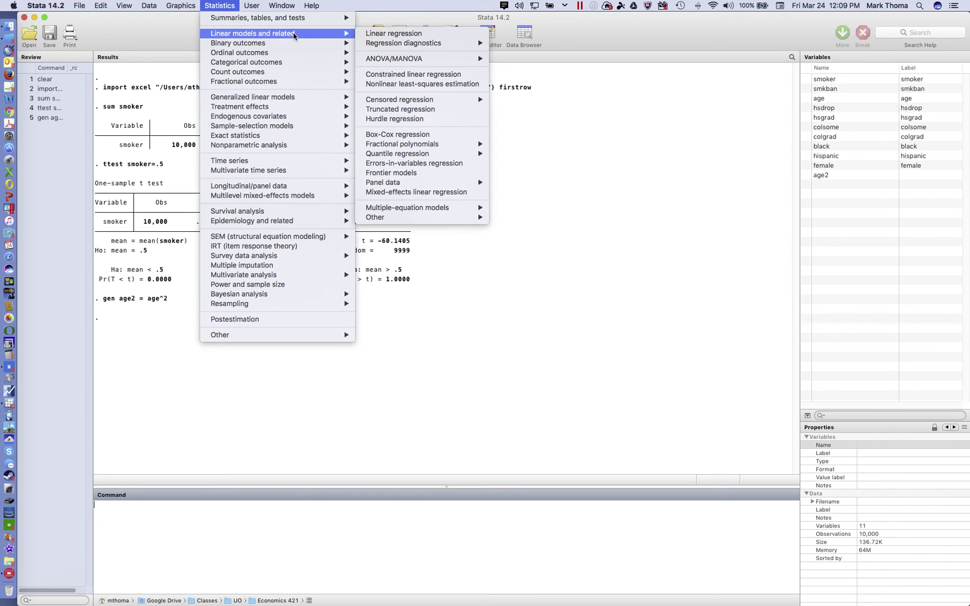
pyautogui.click(380, 34)
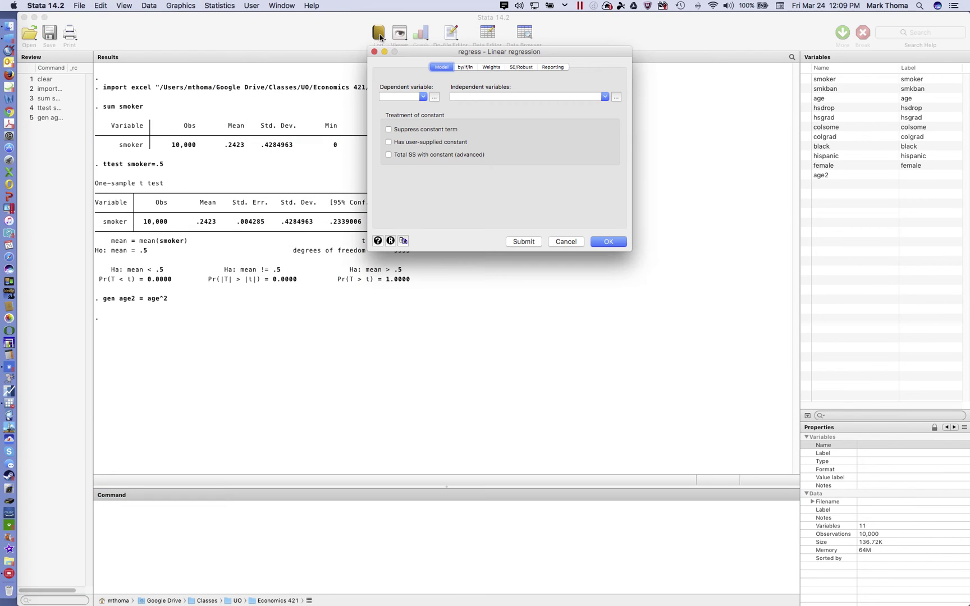
pyautogui.click(422, 98)
pyautogui.click(391, 106)
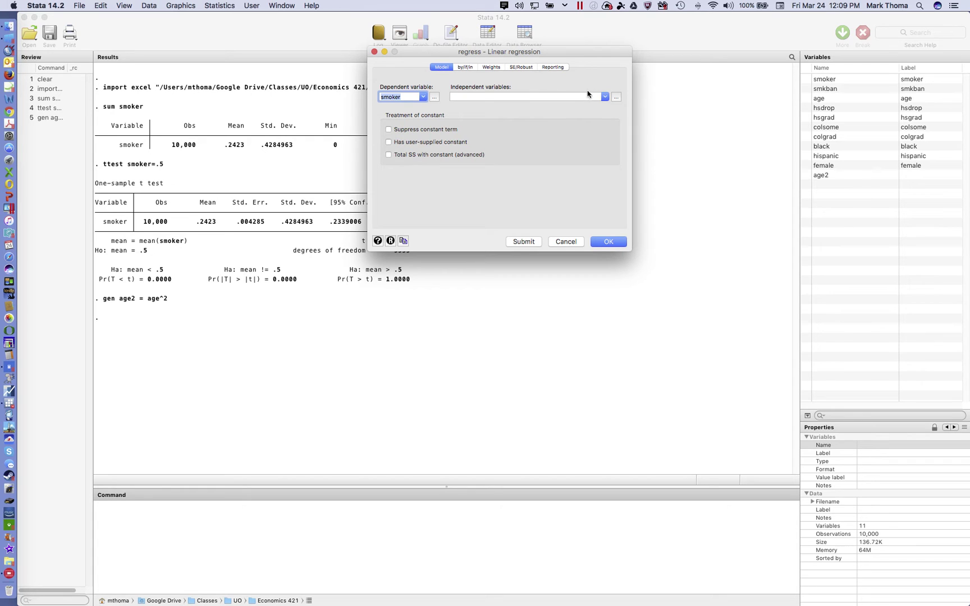
pyautogui.click(604, 97)
pyautogui.click(469, 120)
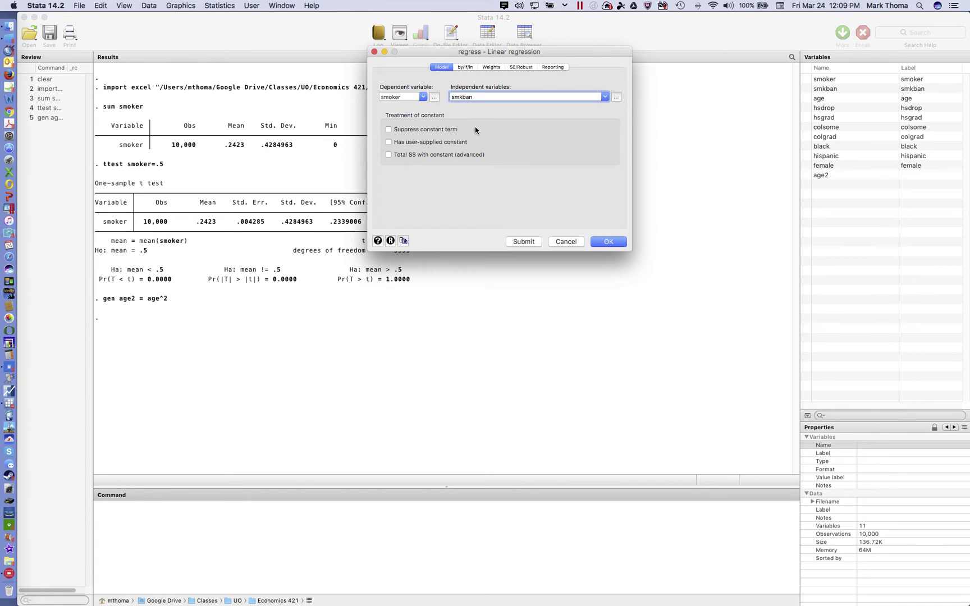
pyautogui.press('BackSpace')
pyautogui.press('BackSpace')
pyautogui.press('BackSpace')
pyautogui.press('BackSpace')
# Copy the regressor list "smkban age age2 hsdrop hsgrad colsome colgrad black hispanic female" from Empirical.Assignment.ch.11-Example.do into the regression's independent variables.
pyautogui.click(287, 7)
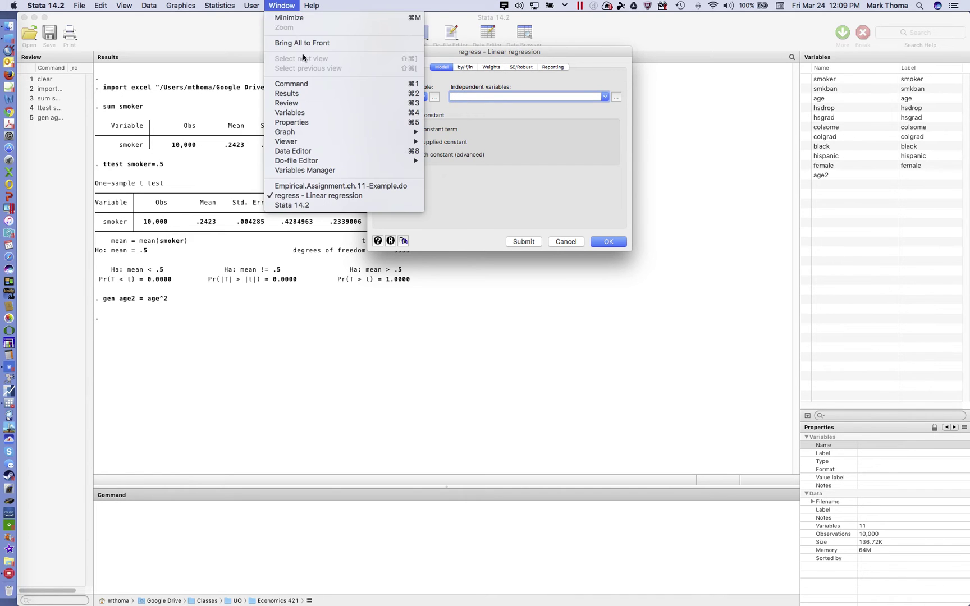
pyautogui.click(323, 186)
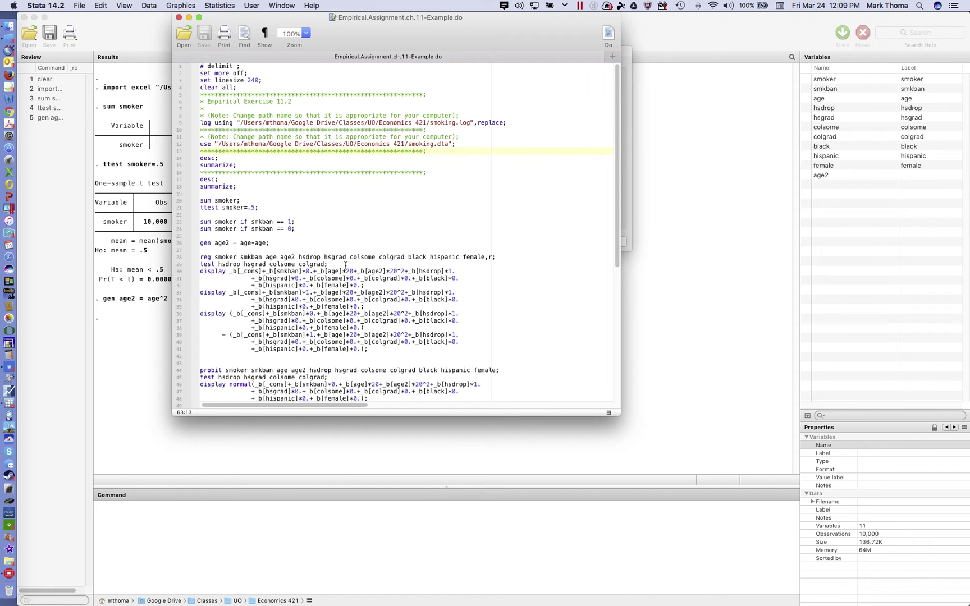
pyautogui.moveTo(485, 257); pyautogui.dragTo(240, 257)
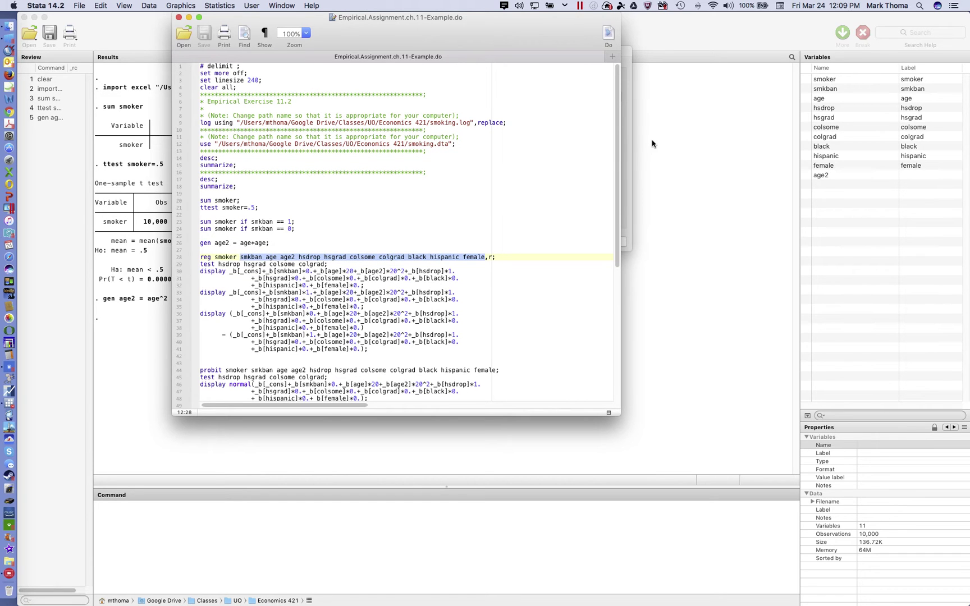
pyautogui.click(628, 76)
pyautogui.press('cmd+v')
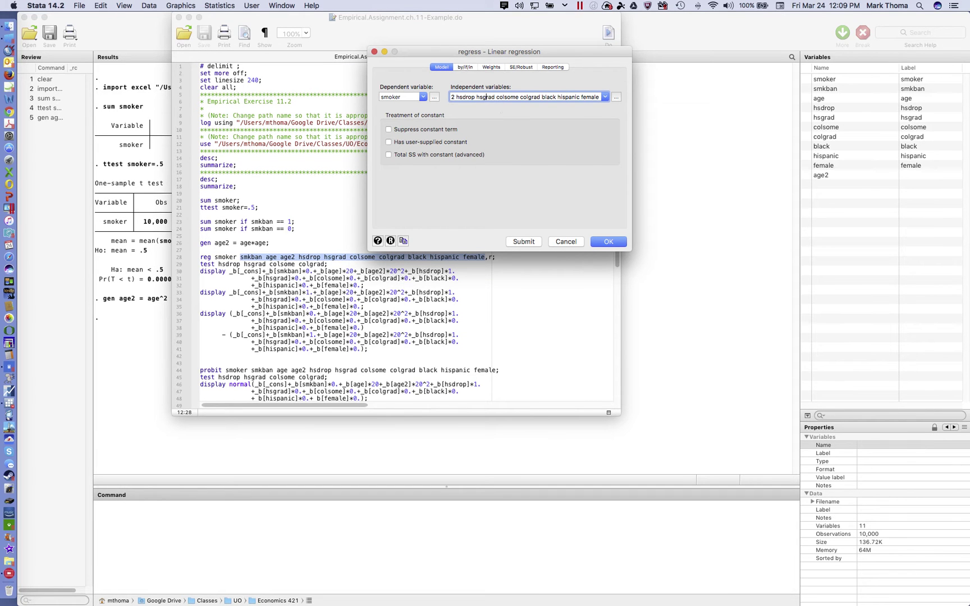
# Review the full list of independent variables entered for the regression, from smkban to female.
pyautogui.hscroll(-3, 474, 96)
pyautogui.moveTo(585, 99); pyautogui.dragTo(604, 97)
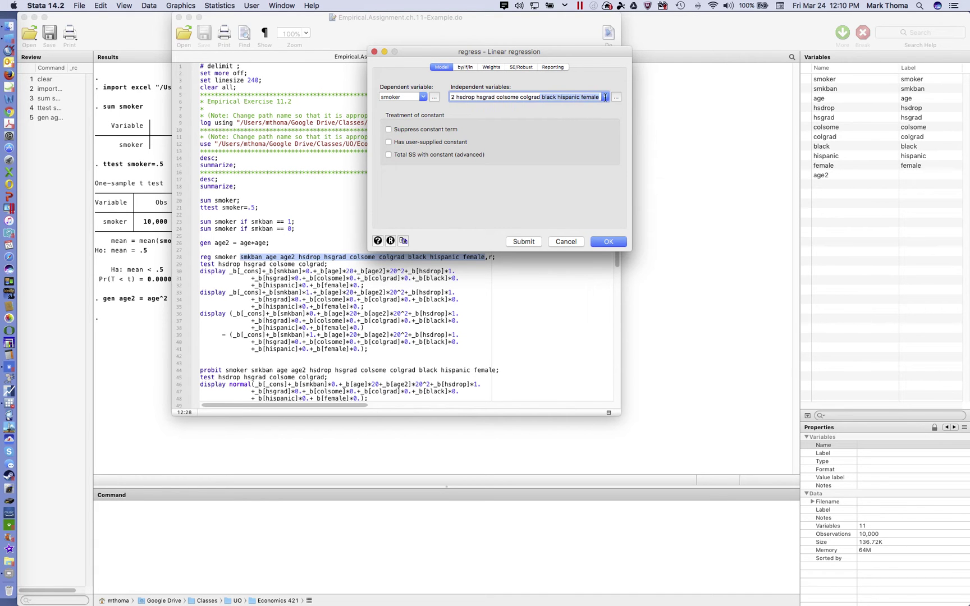
pyautogui.click(540, 97)
pyautogui.moveTo(553, 99); pyautogui.dragTo(428, 98)
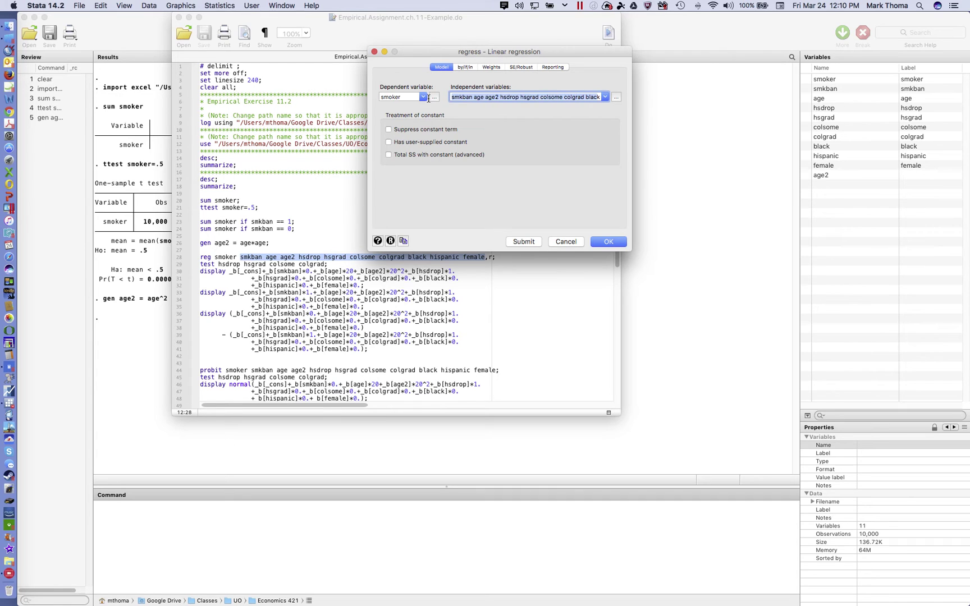
pyautogui.click(563, 96)
pyautogui.moveTo(567, 97); pyautogui.dragTo(599, 98)
pyautogui.click(598, 98)
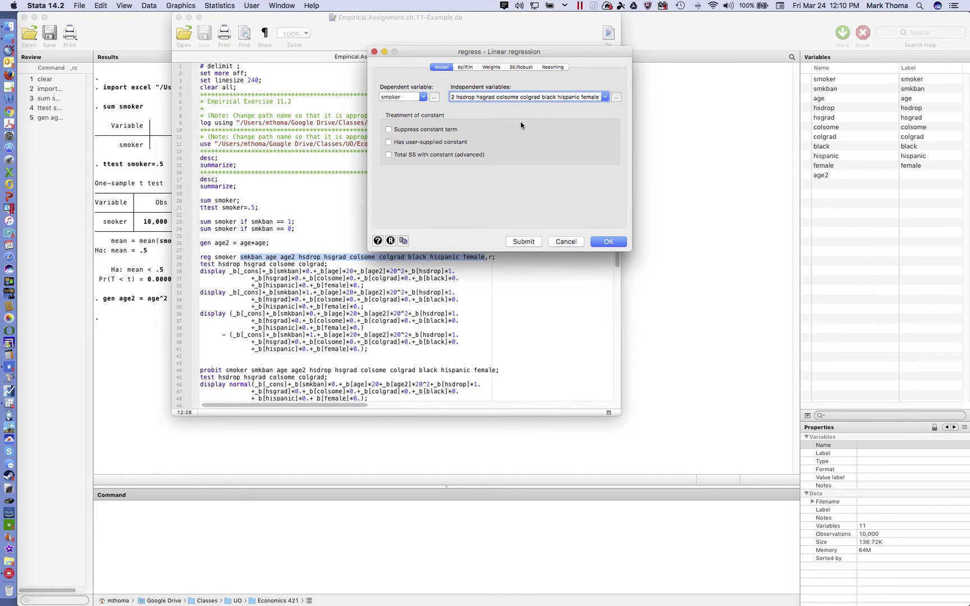
# Set the regression's standard error type to Robust and run the linear regression of smoker.
pyautogui.click(683, 151)
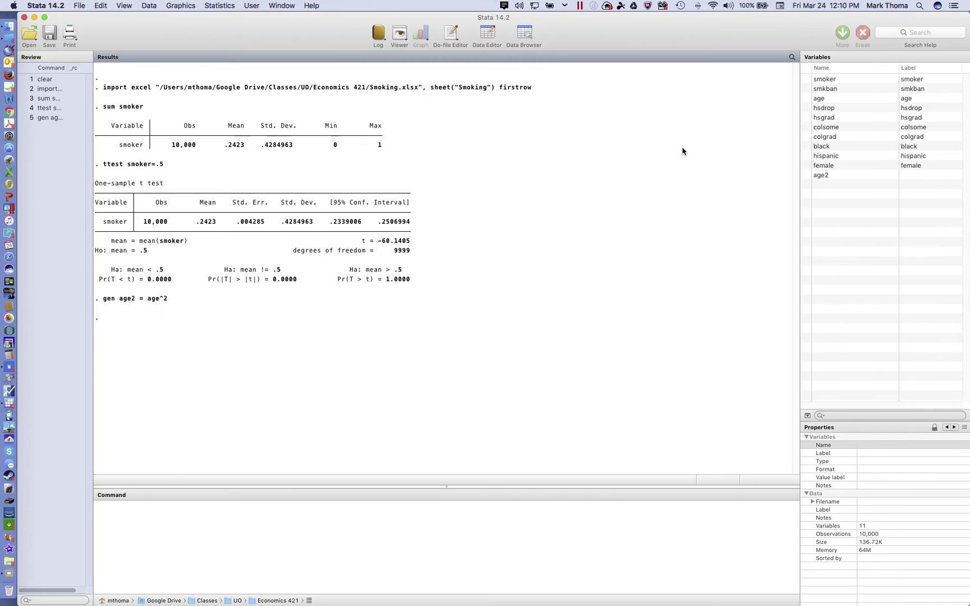
pyautogui.click(281, 5)
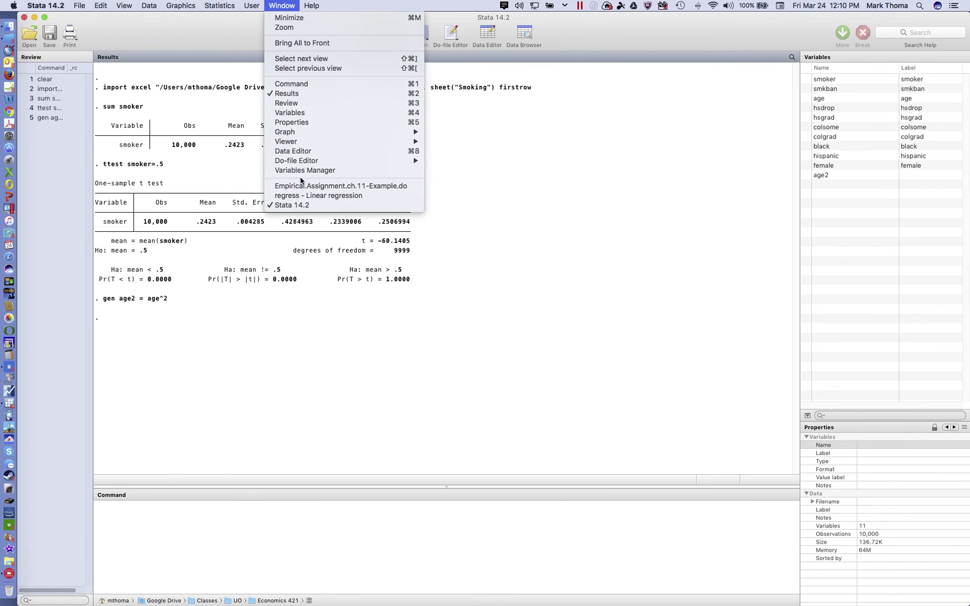
pyautogui.click(303, 195)
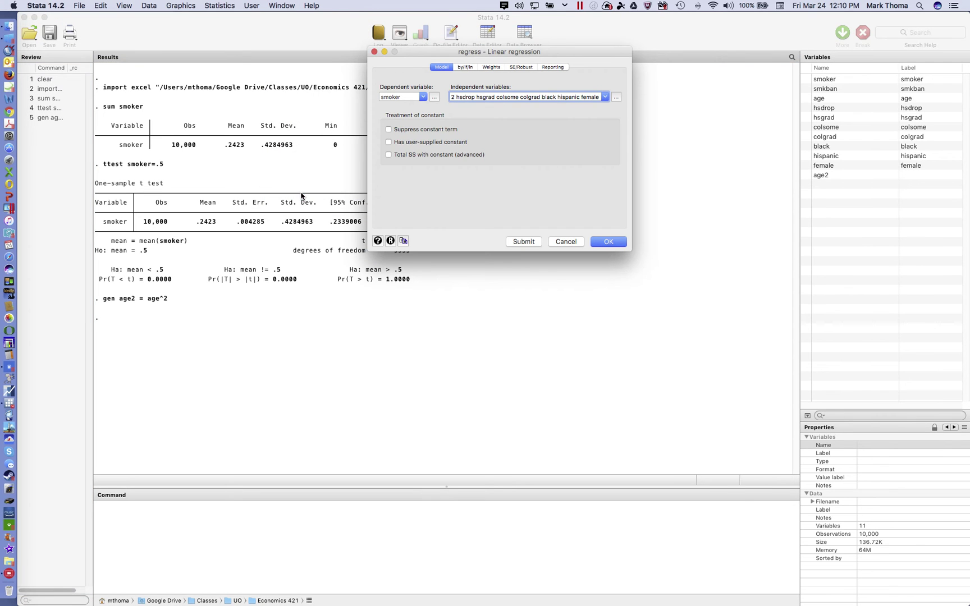
pyautogui.click(519, 68)
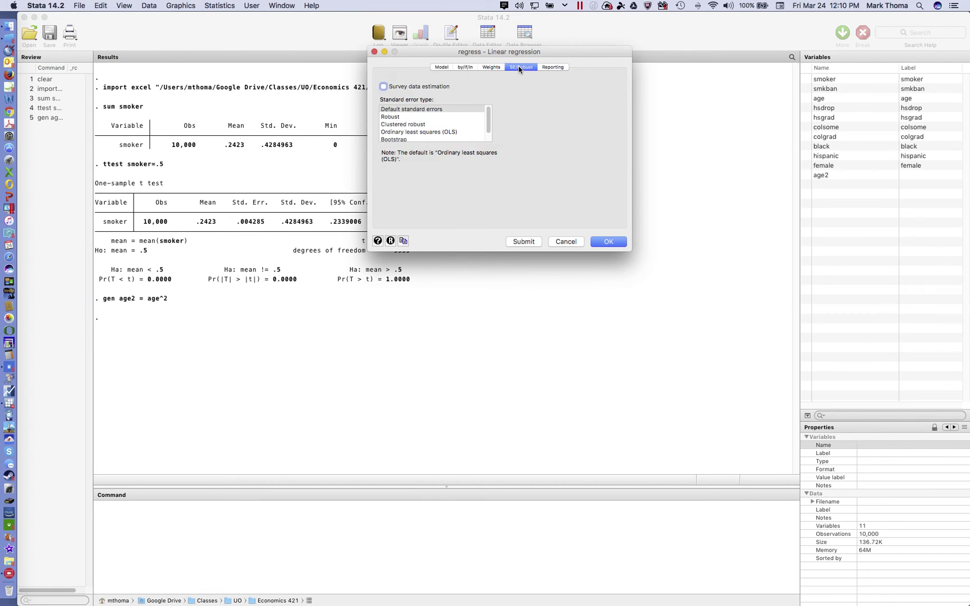
pyautogui.click(398, 117)
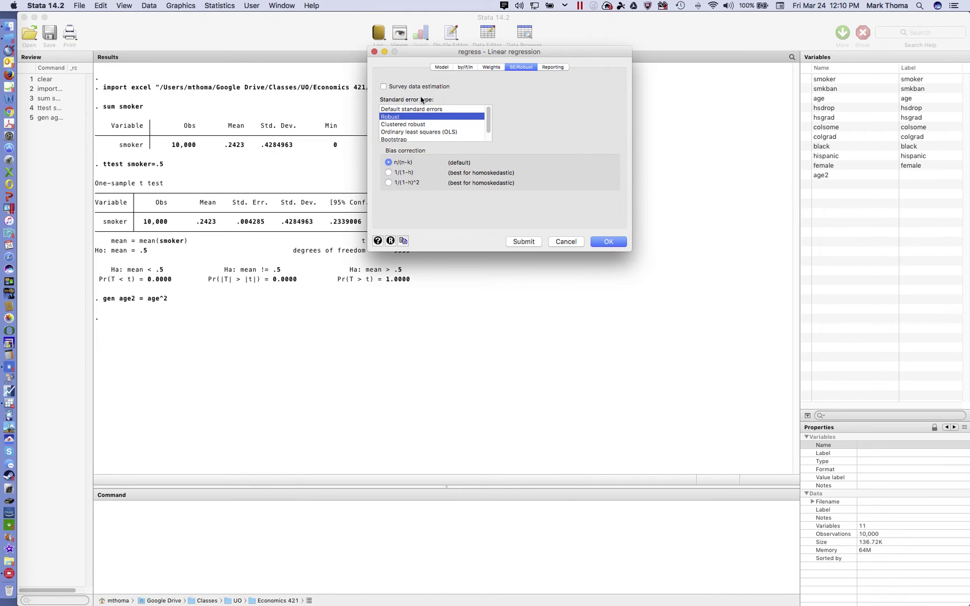
pyautogui.click(442, 67)
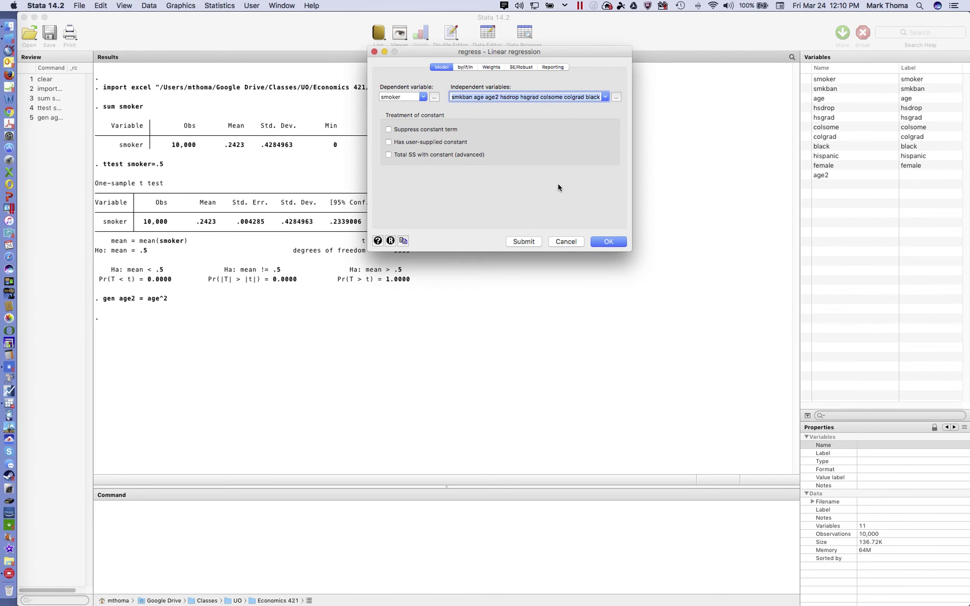
pyautogui.click(610, 242)
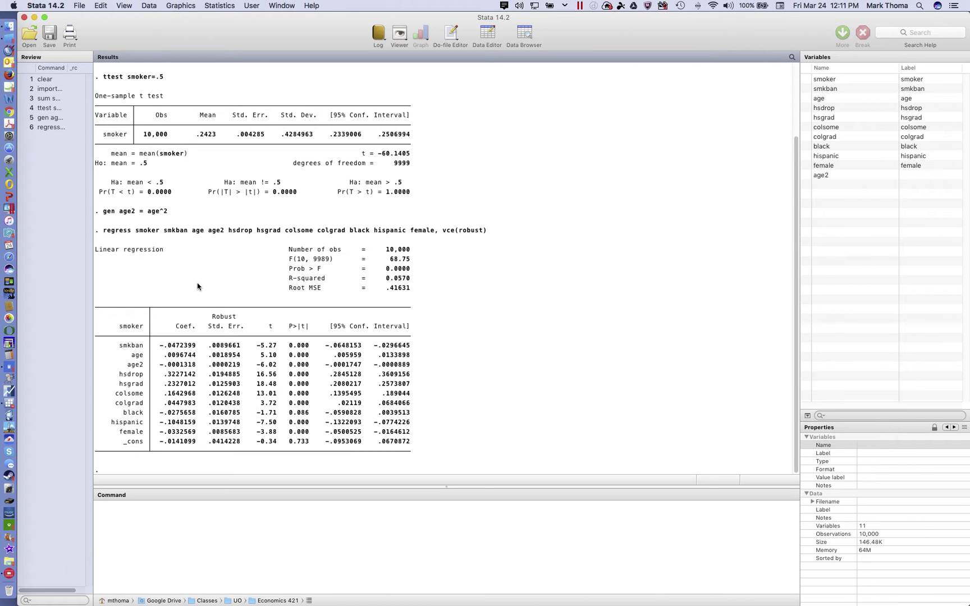
# Copy the first display expression after the regression, with smkban at 0, from Empirical.Assignment.ch.11-Example.do into the command line.
pyautogui.click(281, 7)
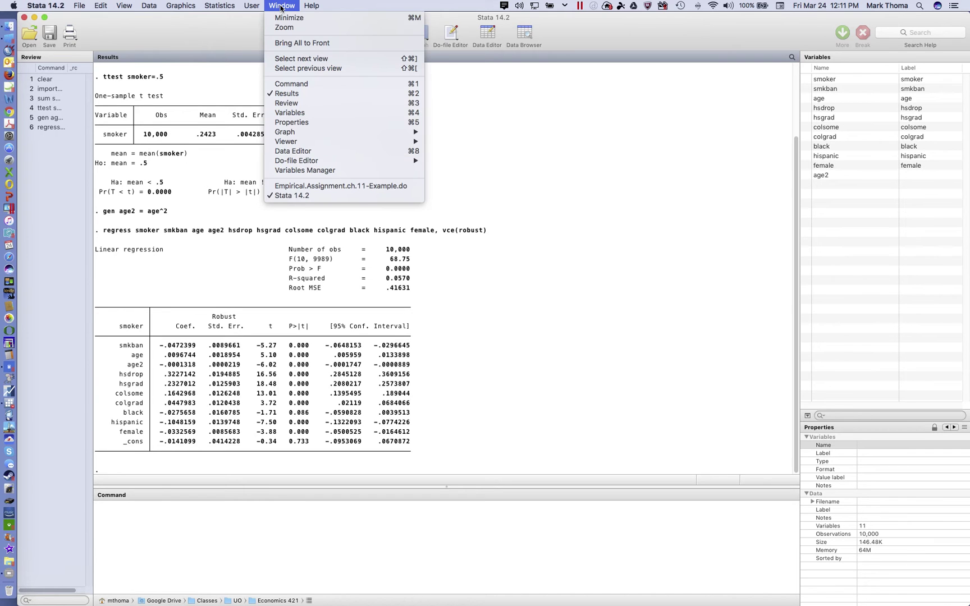
pyautogui.click(336, 191)
pyautogui.click(329, 270)
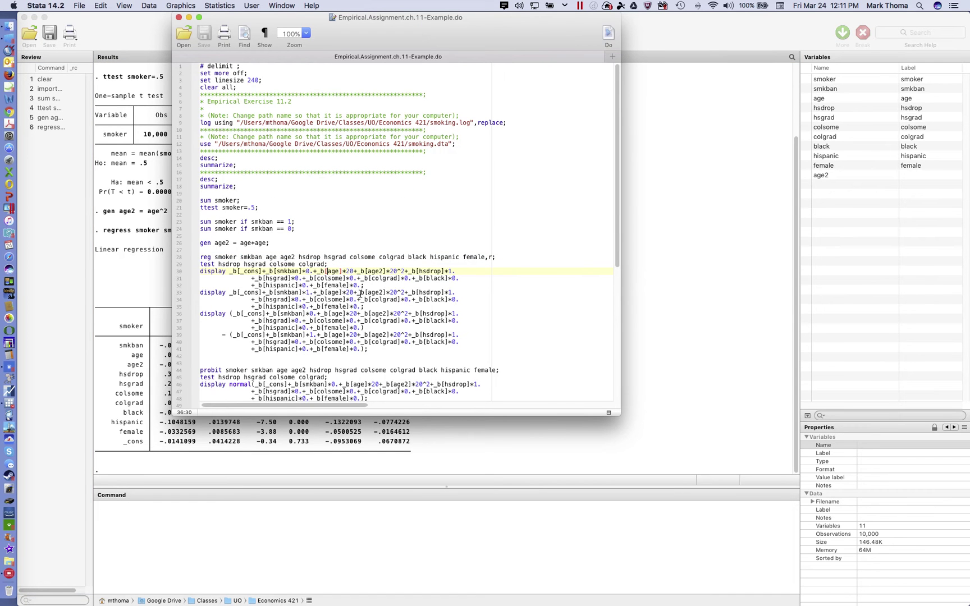
pyautogui.moveTo(362, 286); pyautogui.dragTo(200, 271)
pyautogui.press('super+c')
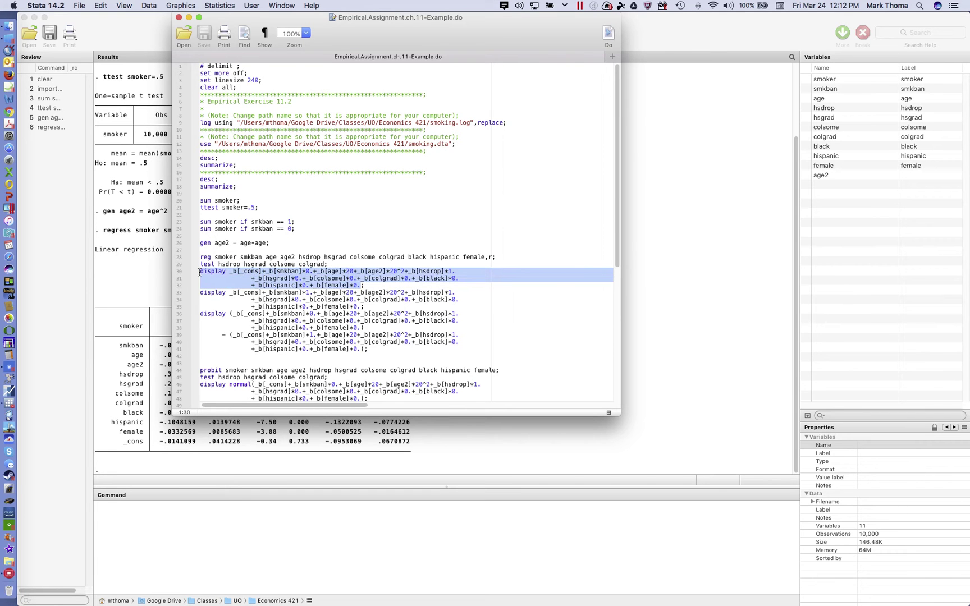
pyautogui.click(388, 520)
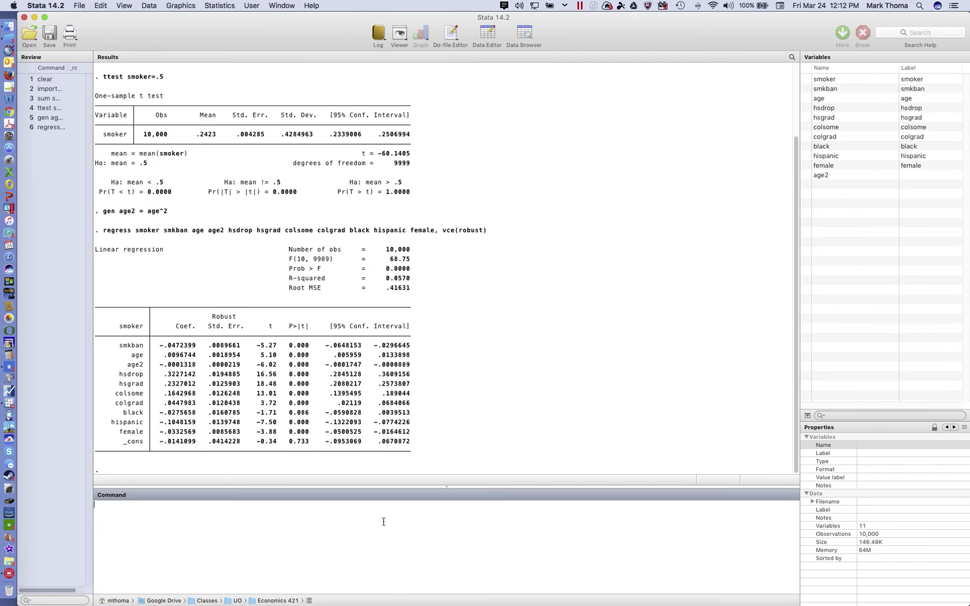
pyautogui.press('super+v')
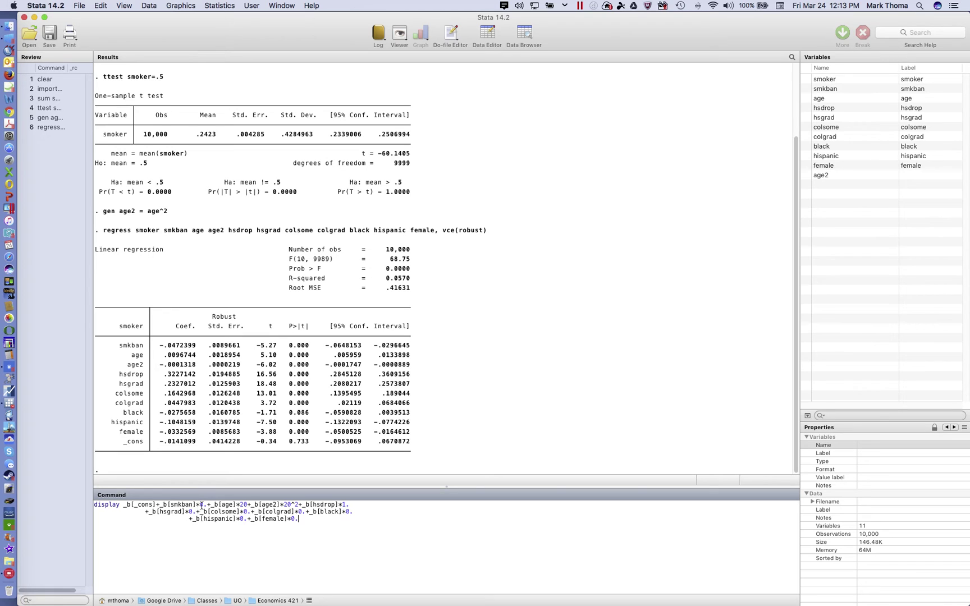
# Check the smkban and hsdrop multipliers in the pasted three-line display expression and try to run it.
pyautogui.moveTo(203, 506); pyautogui.dragTo(197, 505)
pyautogui.click(379, 505)
pyautogui.doubleClick(345, 505)
pyautogui.click(367, 511)
pyautogui.click(301, 520)
pyautogui.press('Return')
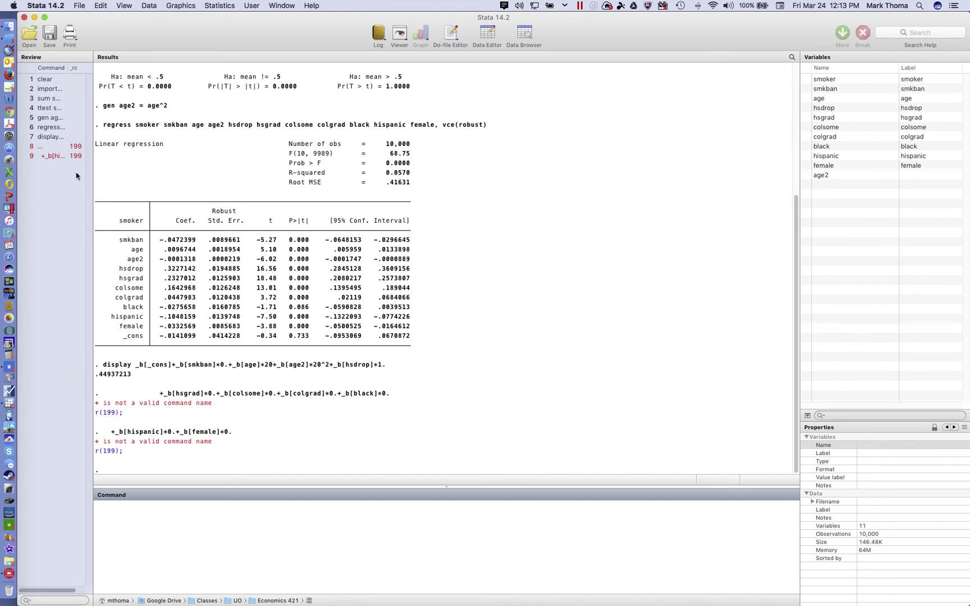
# Replace the command line's contents with the echoed display command and its hsgrad-to-black continuation copied from the results.
pyautogui.click(48, 139)
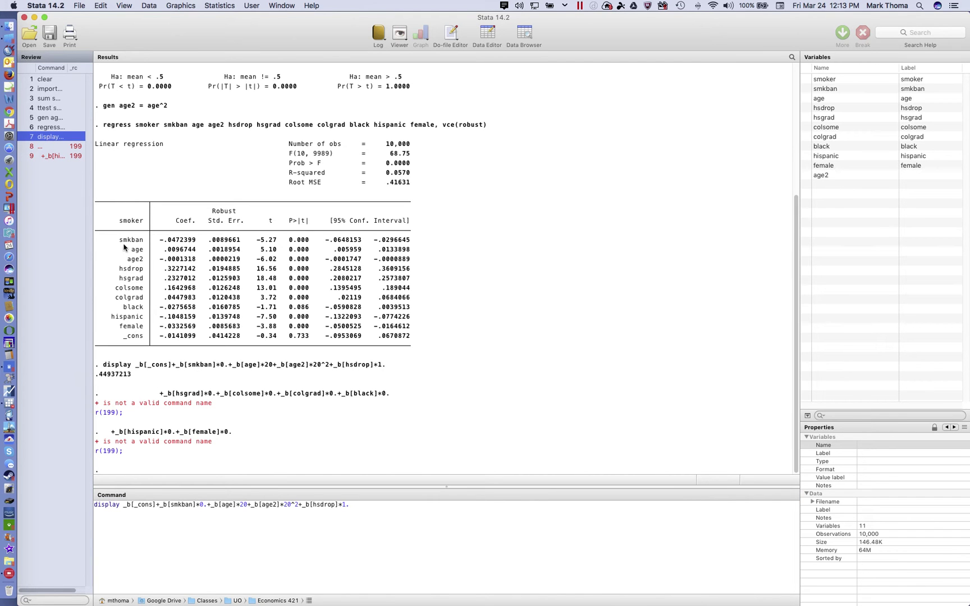
pyautogui.click(387, 396)
pyautogui.moveTo(389, 396); pyautogui.dragTo(101, 366)
pyautogui.press('super+c')
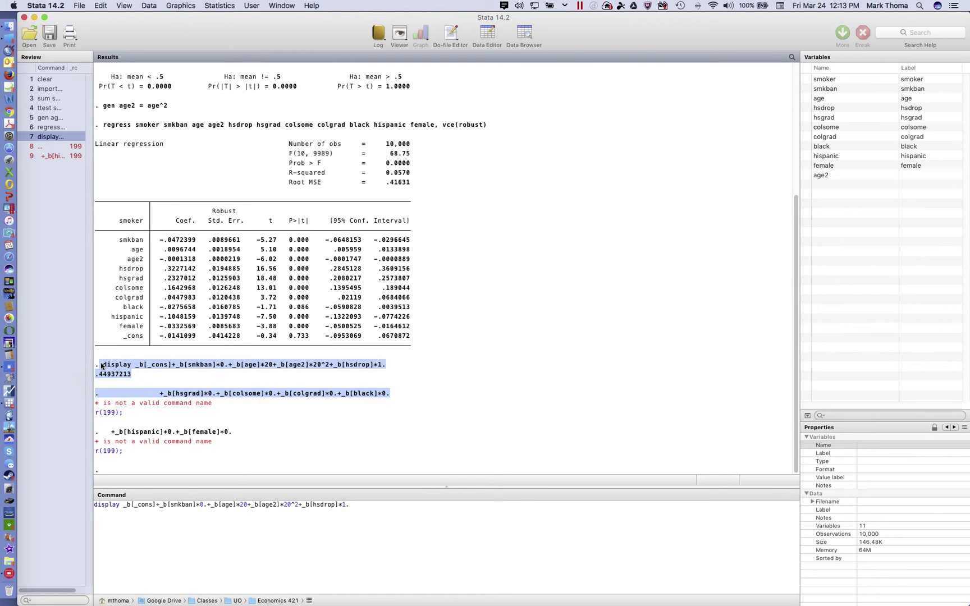
pyautogui.click(192, 505)
pyautogui.press('super+a')
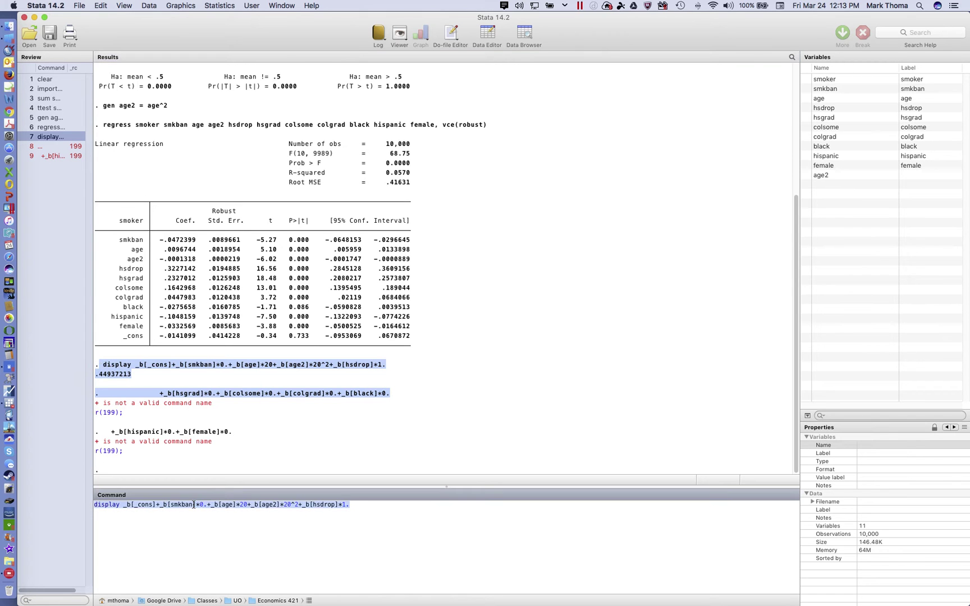
pyautogui.press('super+v')
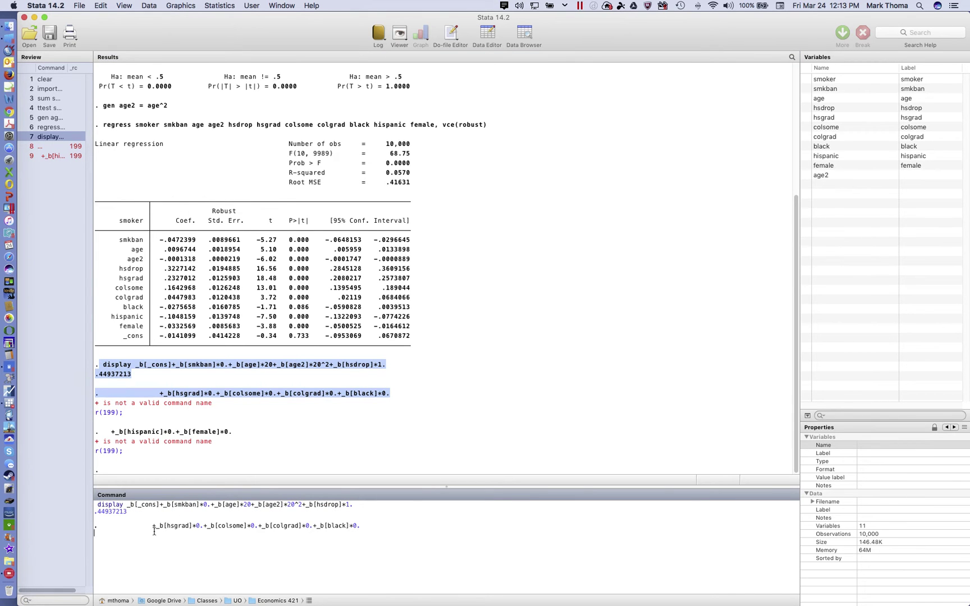
# Remove the line breaks, extra spaces and stray result from the pasted text and run it as a single-line display command.
pyautogui.click(151, 526)
pyautogui.press('BackSpace')
pyautogui.press('BackSpace')
pyautogui.press('BackSpace')
pyautogui.press('BackSpace')
pyautogui.press('BackSpace')
pyautogui.press('BackSpace')
pyautogui.press('BackSpace')
pyautogui.press('BackSpace')
pyautogui.press('BackSpace')
pyautogui.press('BackSpace')
pyautogui.press('BackSpace')
pyautogui.press('BackSpace')
pyautogui.press('BackSpace')
pyautogui.press('BackSpace')
pyautogui.press('BackSpace')
pyautogui.press('BackSpace')
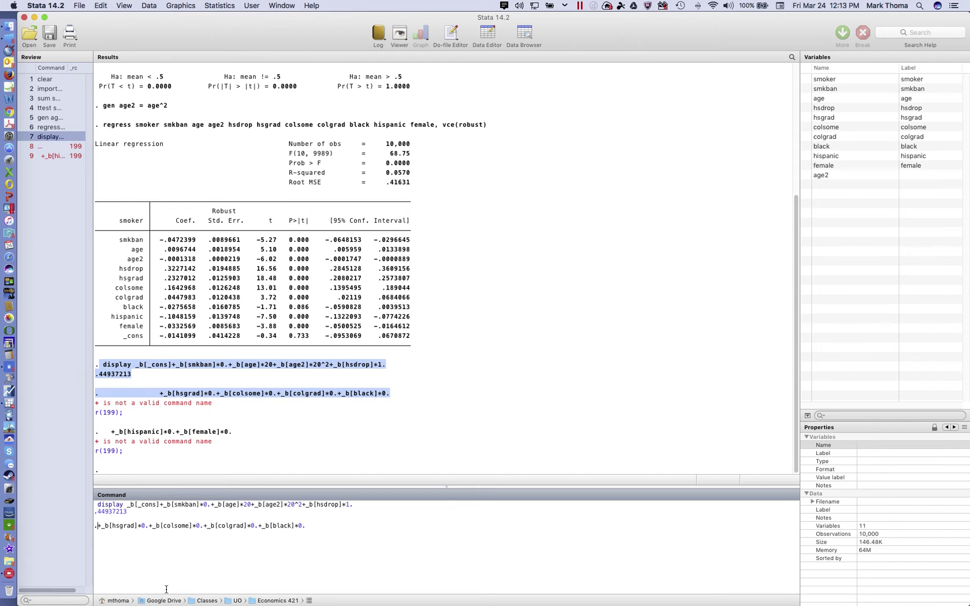
pyautogui.press('BackSpace')
pyautogui.press('BackSpace')
pyautogui.press('BackSpace')
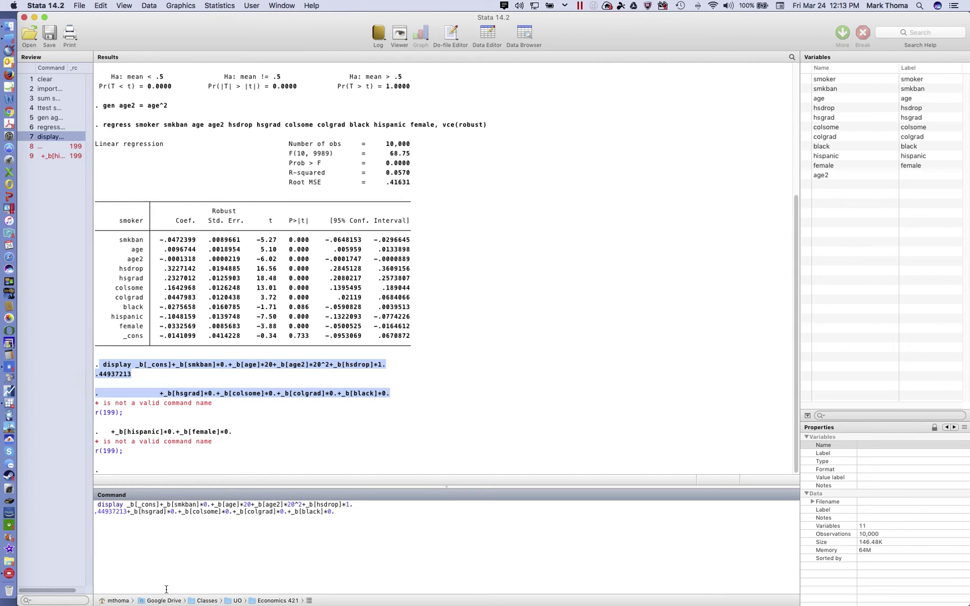
pyautogui.press('BackSpace')
pyautogui.press('BackSpace')
pyautogui.press('BackSpace')
pyautogui.press('BackSpace')
pyautogui.press('BackSpace')
pyautogui.press('BackSpace')
pyautogui.press('BackSpace')
pyautogui.press('BackSpace')
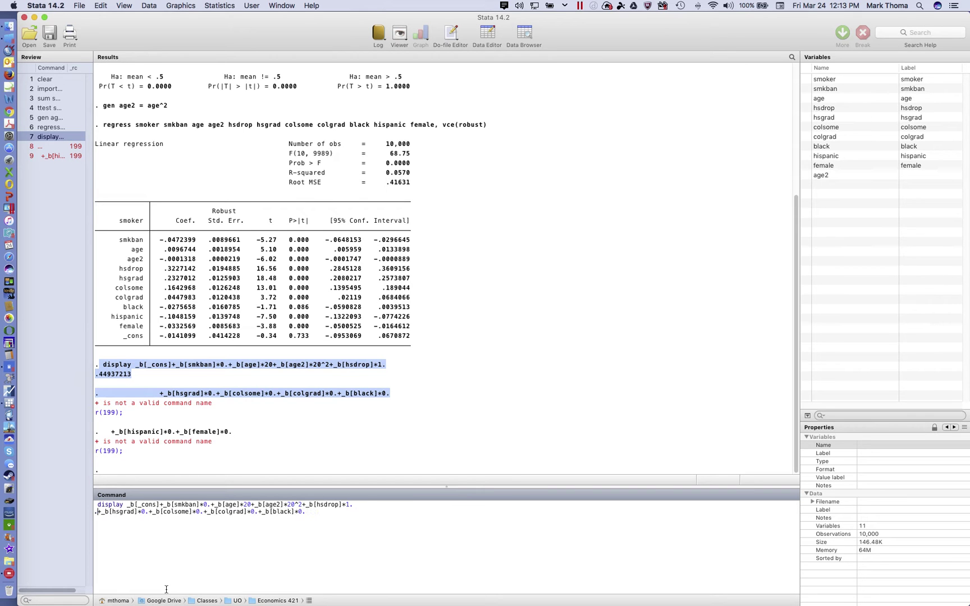
pyautogui.press('BackSpace')
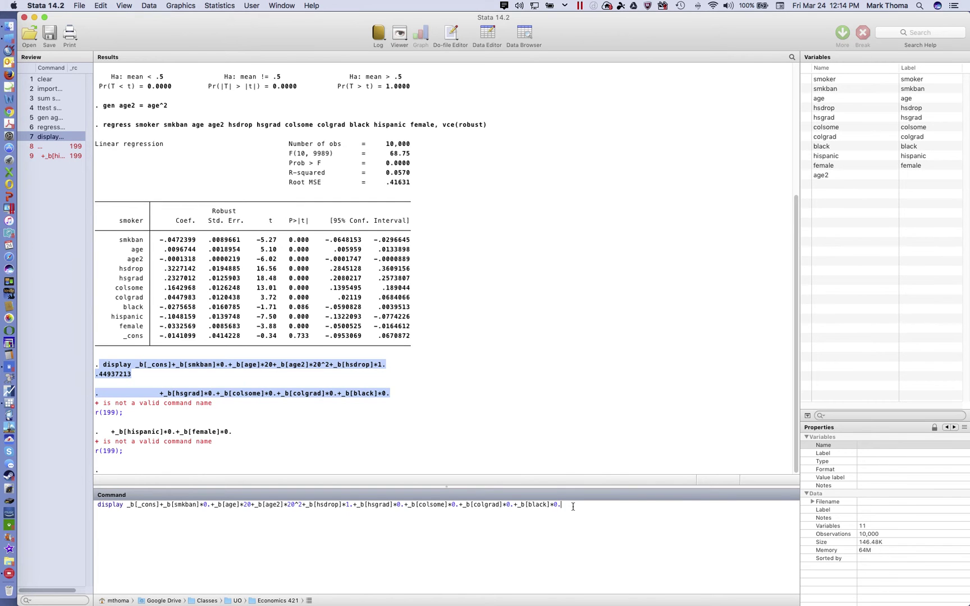
pyautogui.press('Return')
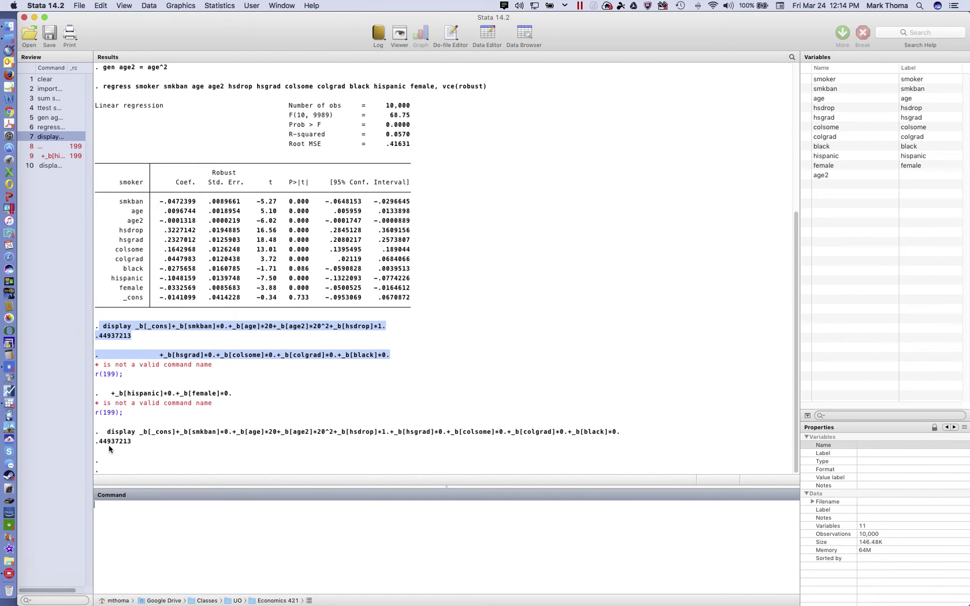
pyautogui.click(236, 376)
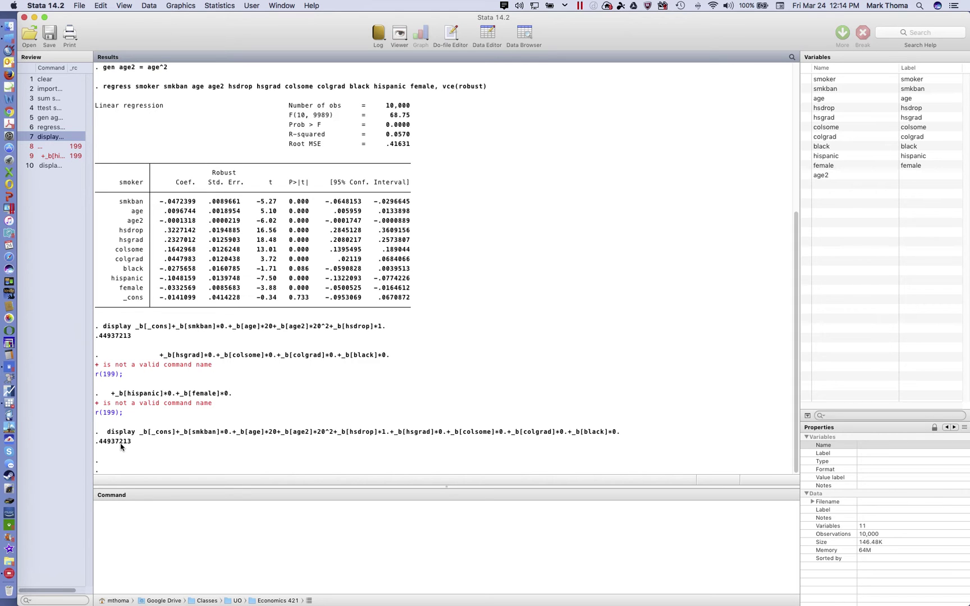
# Recall the last display command, change the smkban multiplier to 1 and run it.
pyautogui.click(46, 166)
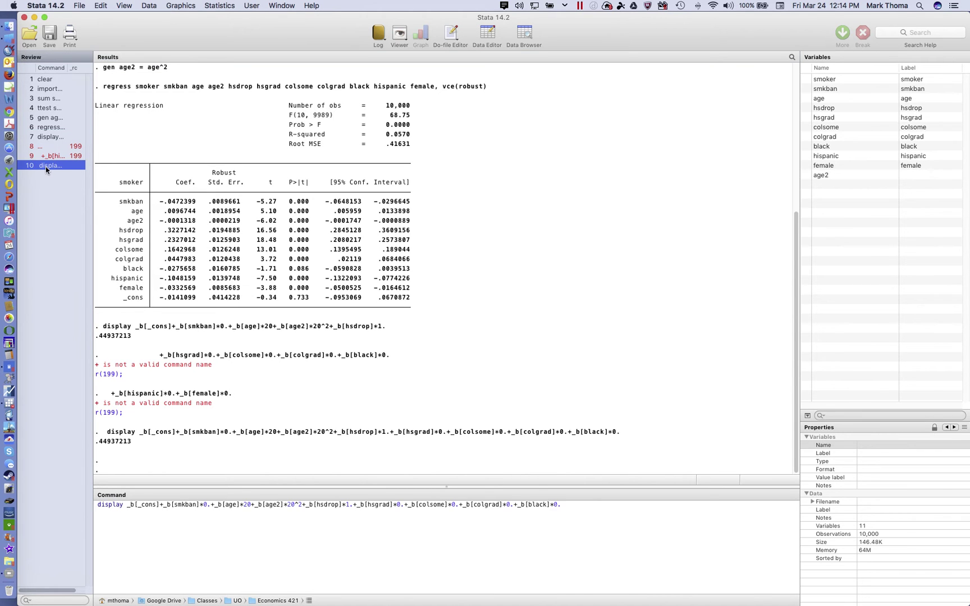
pyautogui.click(208, 508)
pyautogui.press('BackSpace')
pyautogui.write('1')
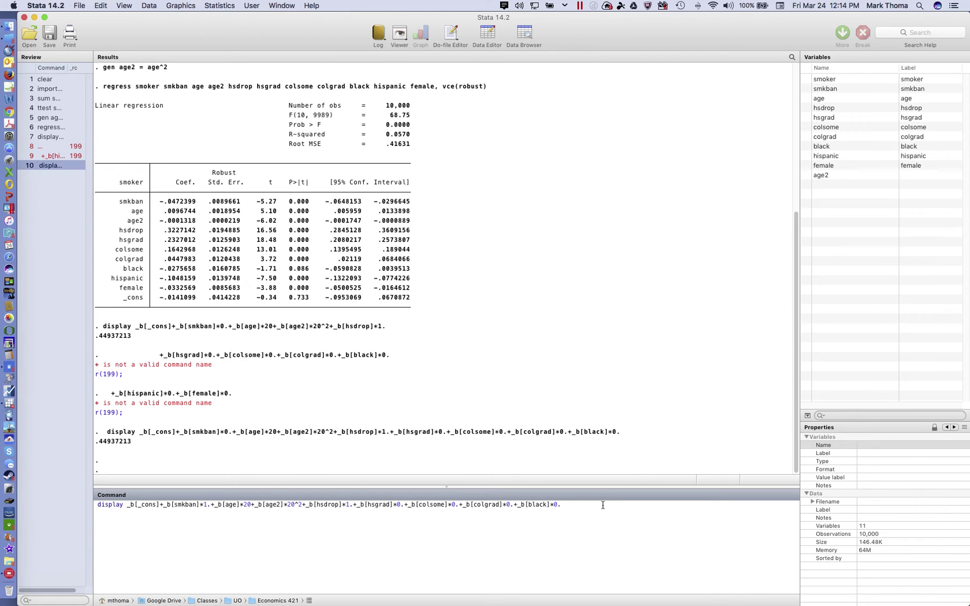
pyautogui.press('Return')
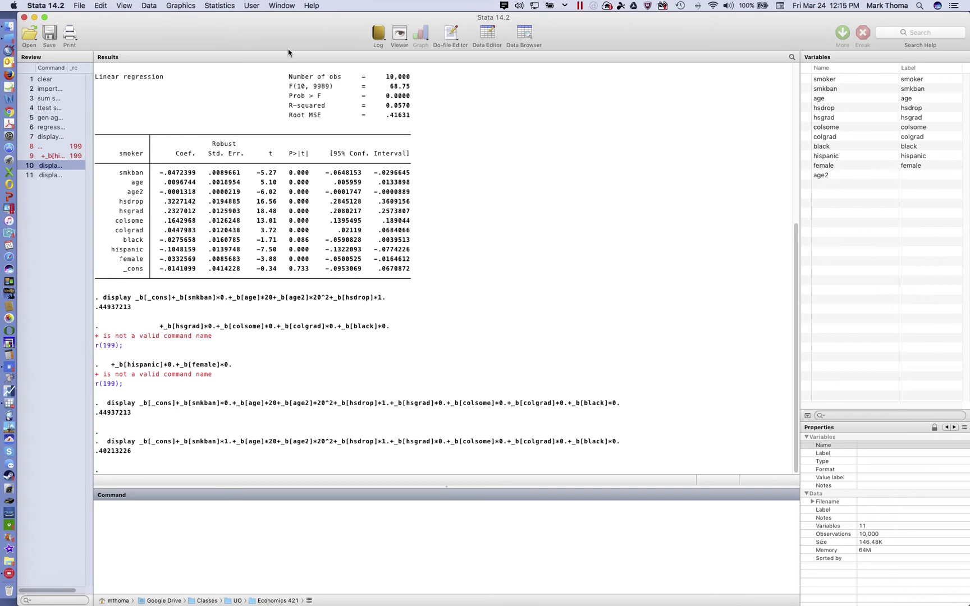
# Start a probit regression with smoker as the dependent variable and clear its prefilled independent variables.
pyautogui.click(223, 7)
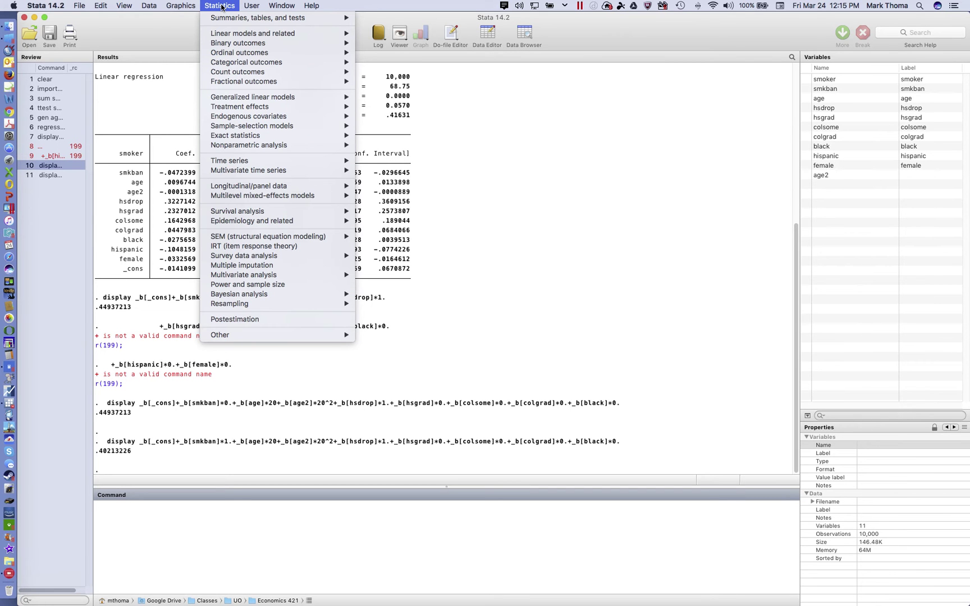
pyautogui.moveTo(285, 191)
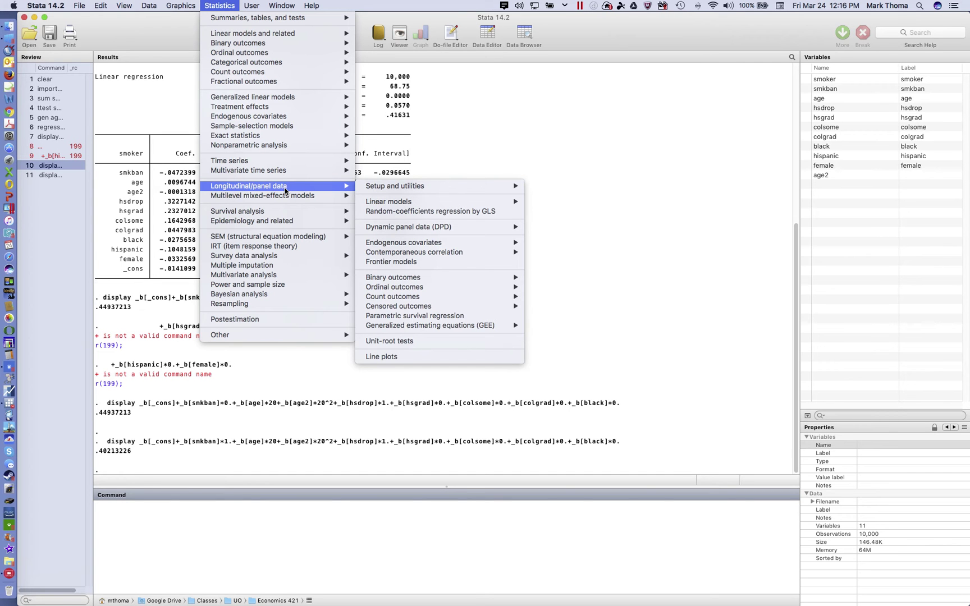
pyautogui.moveTo(283, 43)
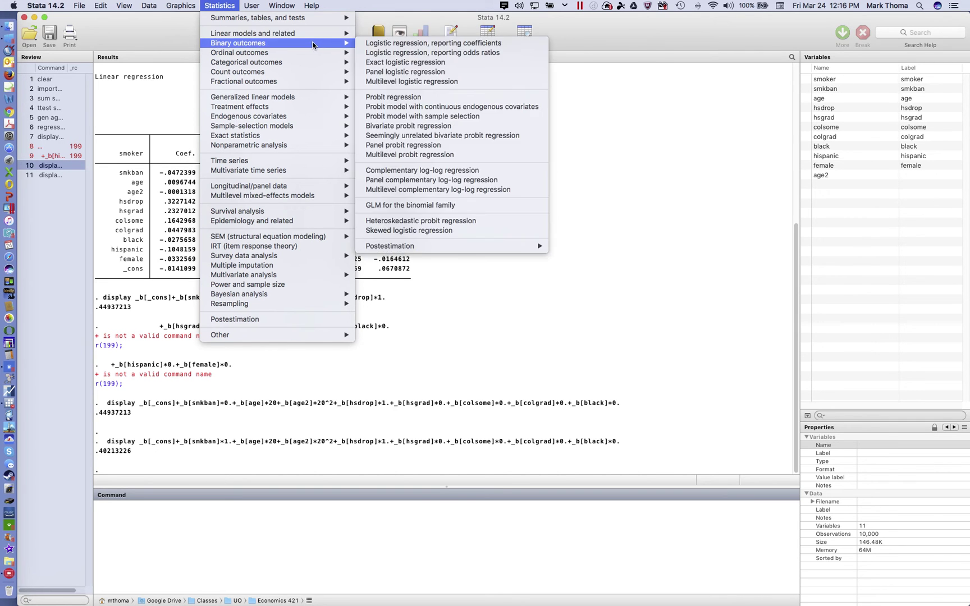
pyautogui.moveTo(326, 54)
pyautogui.click(385, 98)
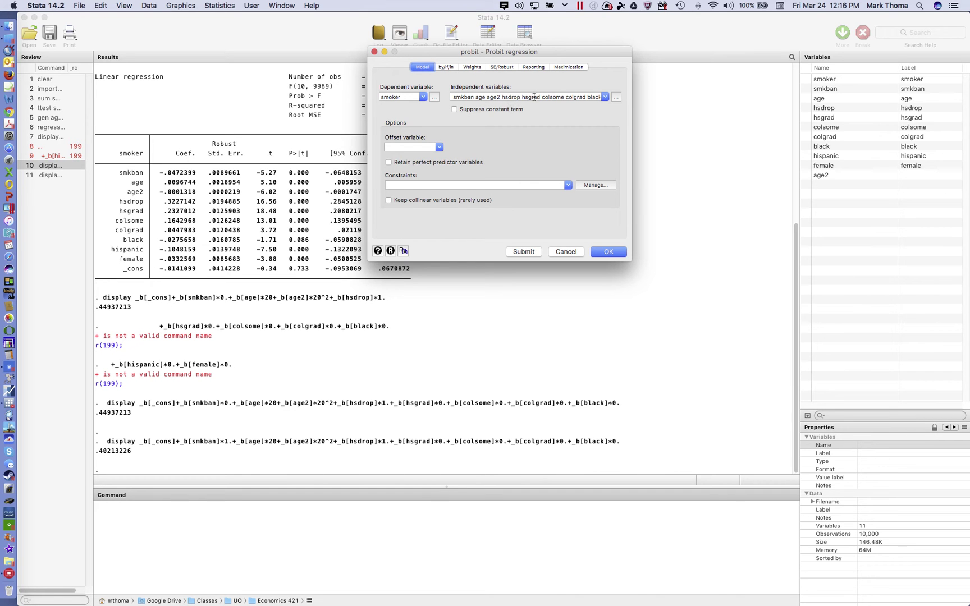
pyautogui.click(423, 97)
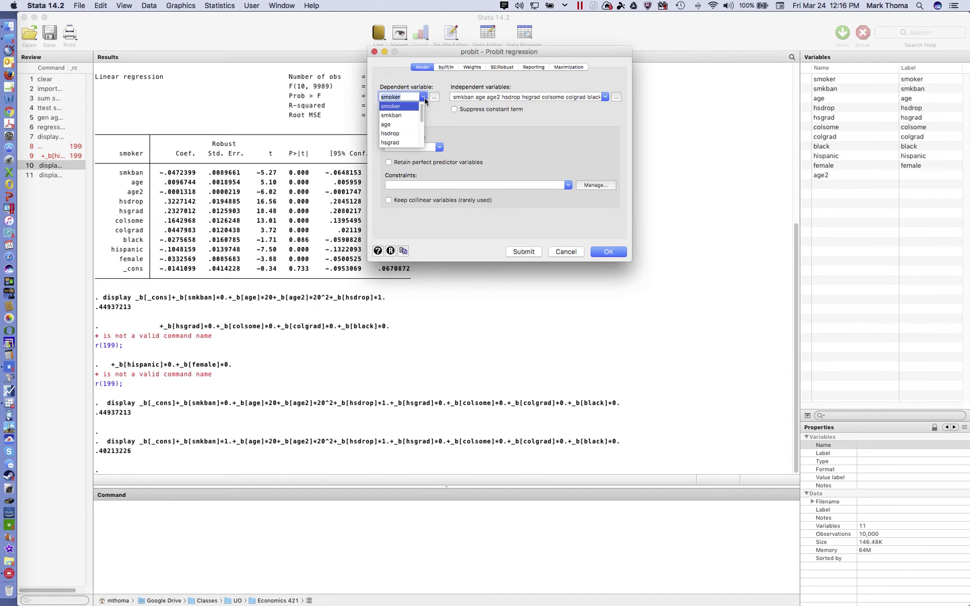
pyautogui.click(401, 107)
pyautogui.tripleClick(588, 97)
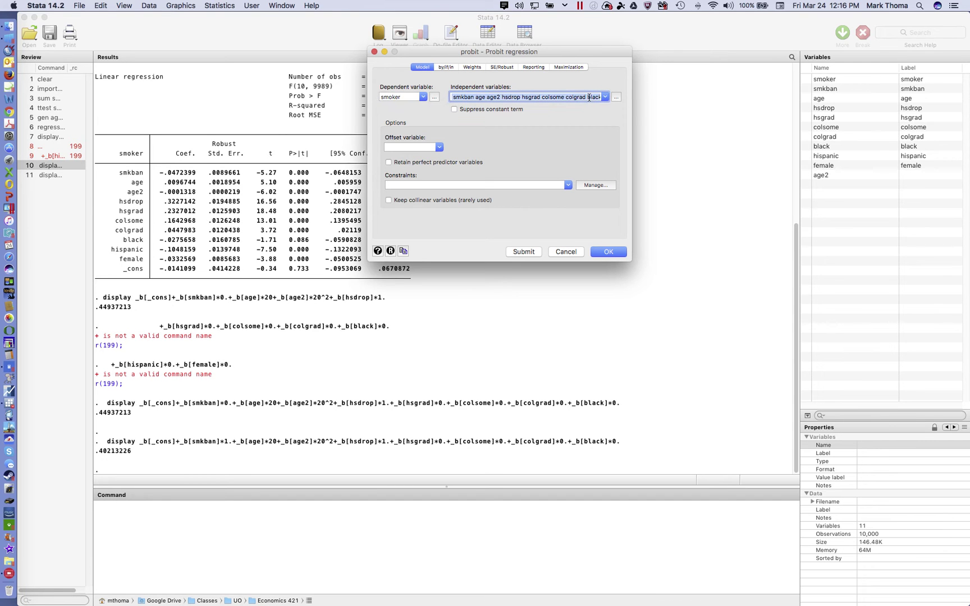
pyautogui.press('BackSpace')
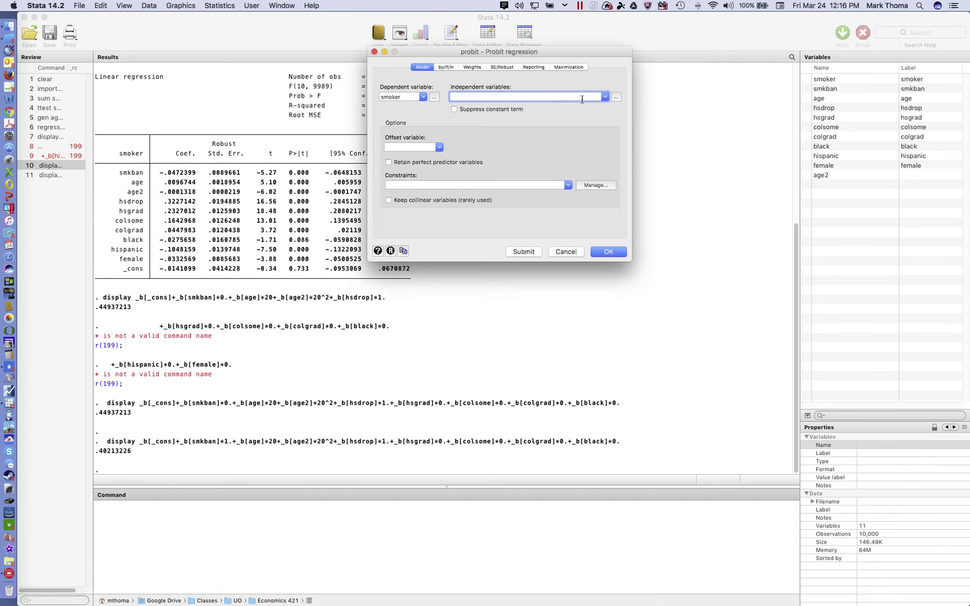
pyautogui.click(603, 98)
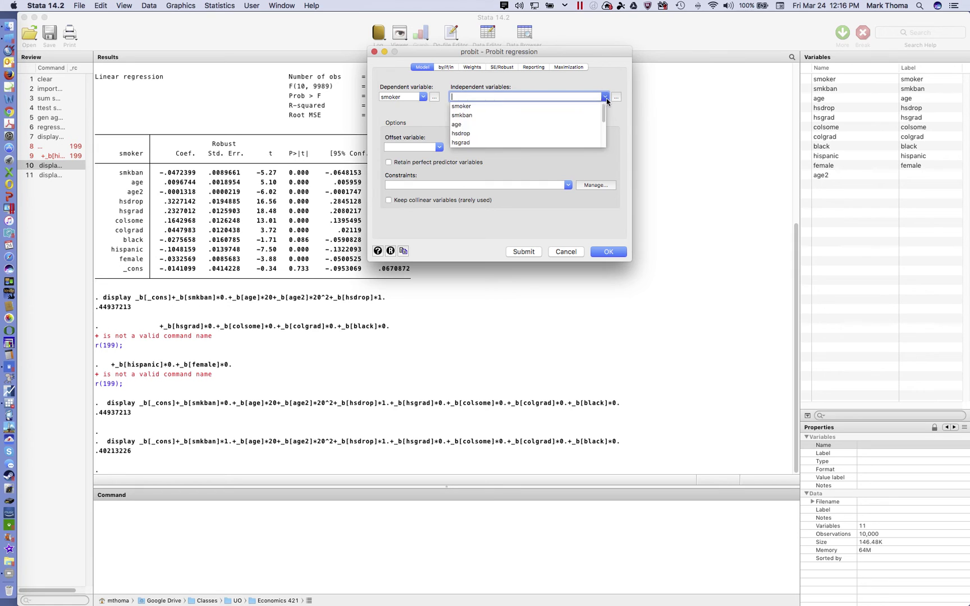
pyautogui.click(475, 115)
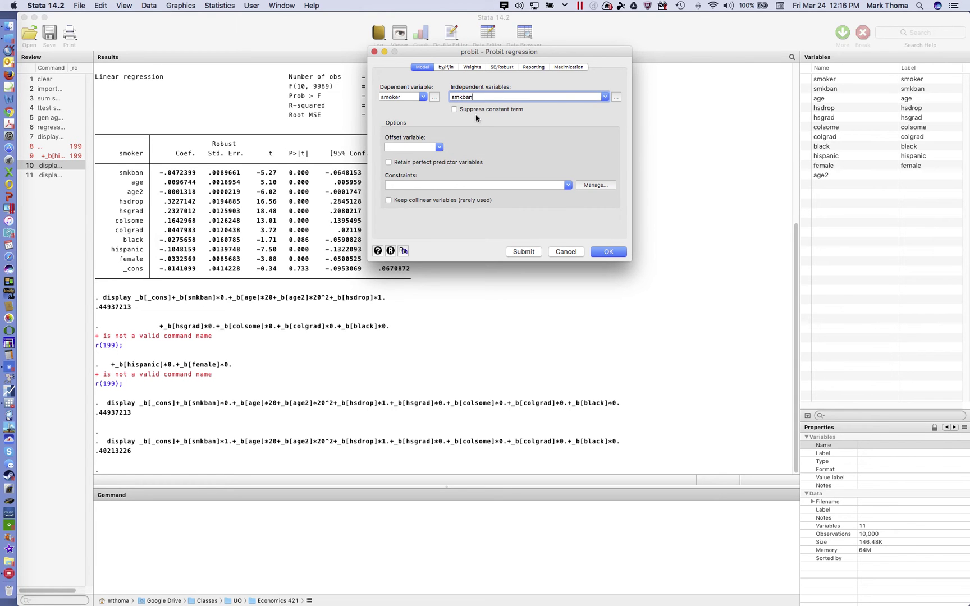
pyautogui.press('BackSpace')
pyautogui.press('BackSpace')
pyautogui.press('BackSpace')
pyautogui.press('Escape')
# Copy the regressor list from smkban to female out of the earlier regress command into the probit's independent variables and run it.
pyautogui.scroll(10, 412, 359)
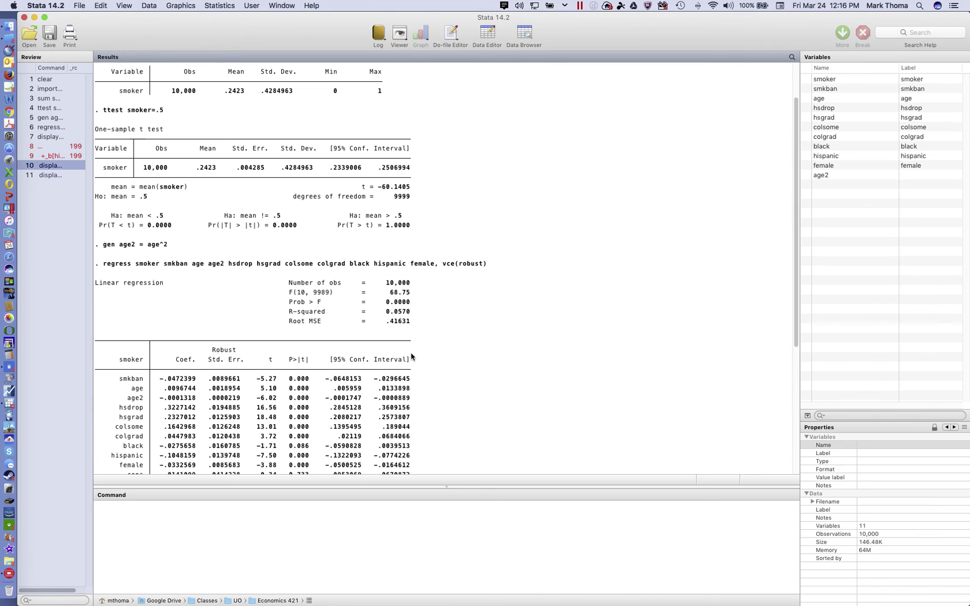
pyautogui.moveTo(163, 265); pyautogui.dragTo(434, 263)
pyautogui.press('super+c')
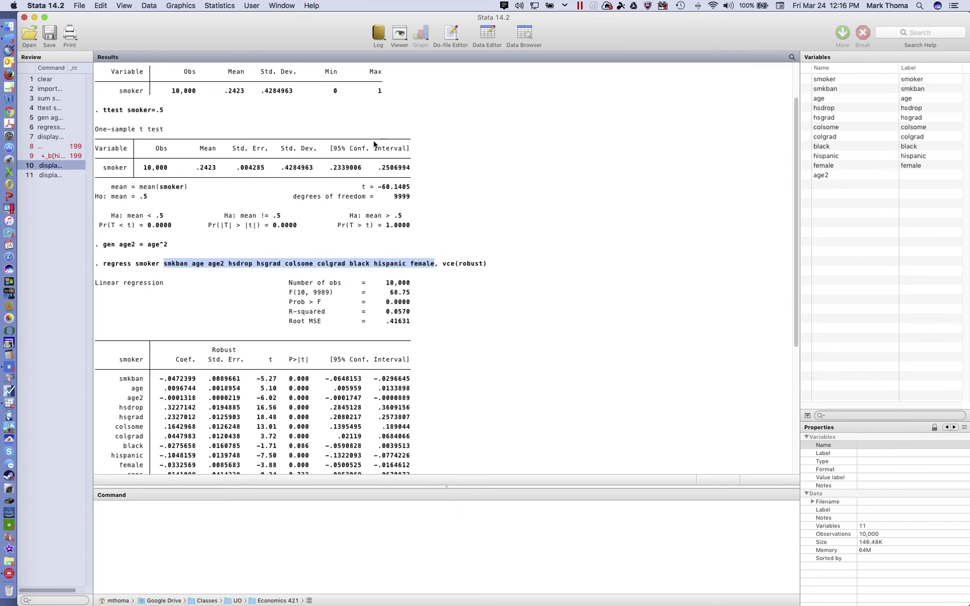
pyautogui.click(288, 6)
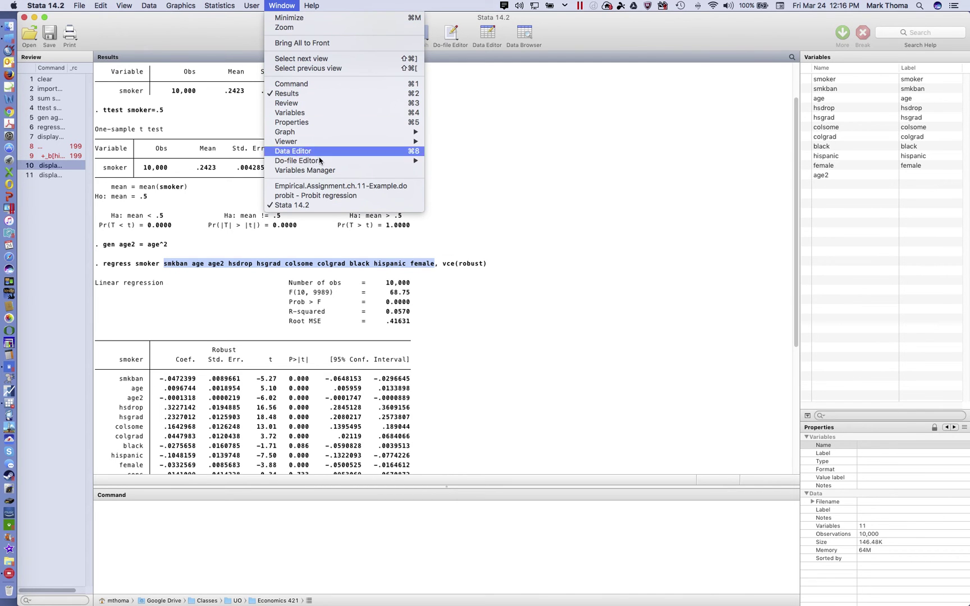
pyautogui.click(326, 195)
pyautogui.press('super+v')
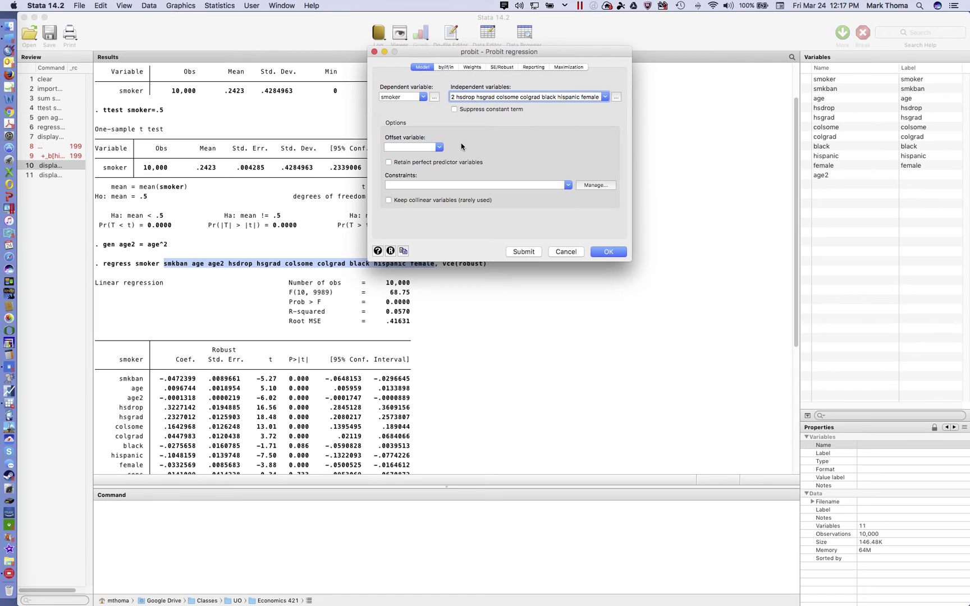
pyautogui.click(608, 252)
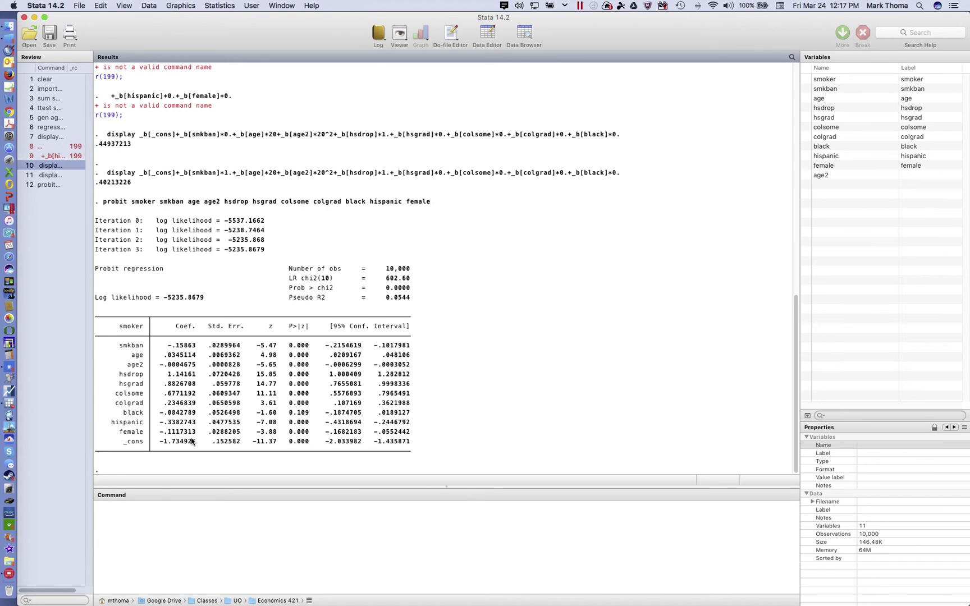
# Copy the first display normal(...) command after the probit, with smkban*0, from Empirical.Assignment.ch.11-Example.do into the Stata command line.
pyautogui.click(220, 6)
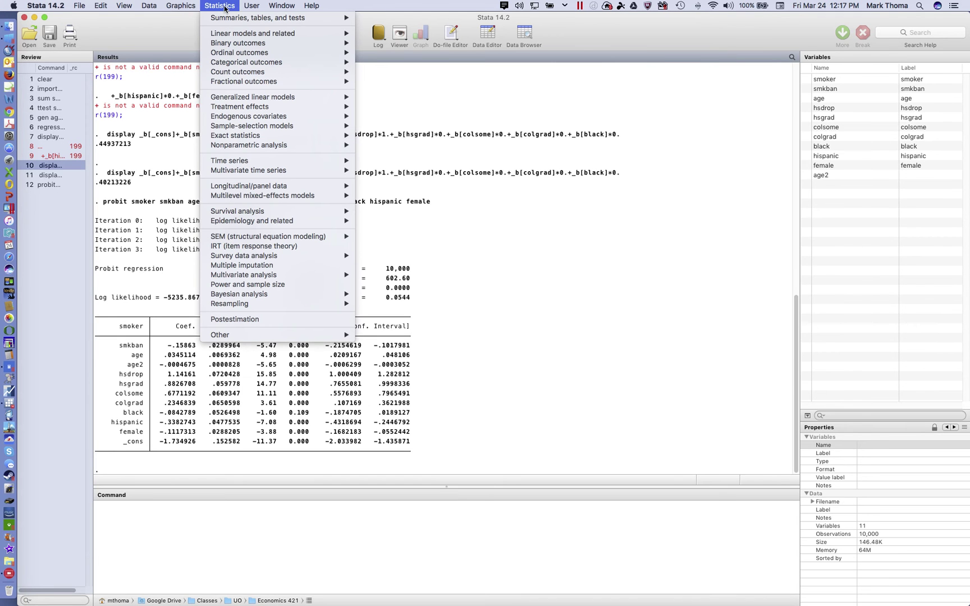
pyautogui.moveTo(284, 5)
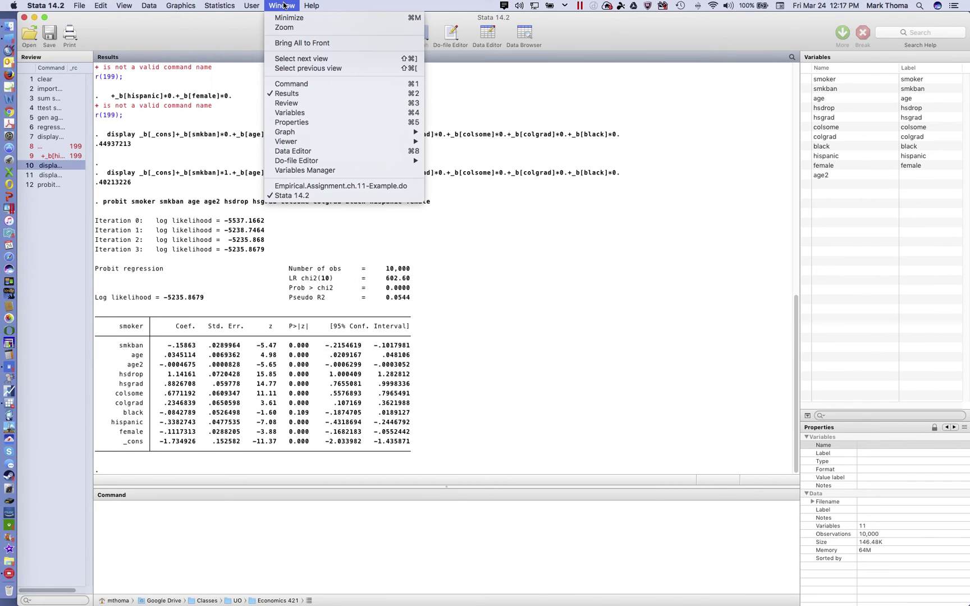
pyautogui.click(316, 185)
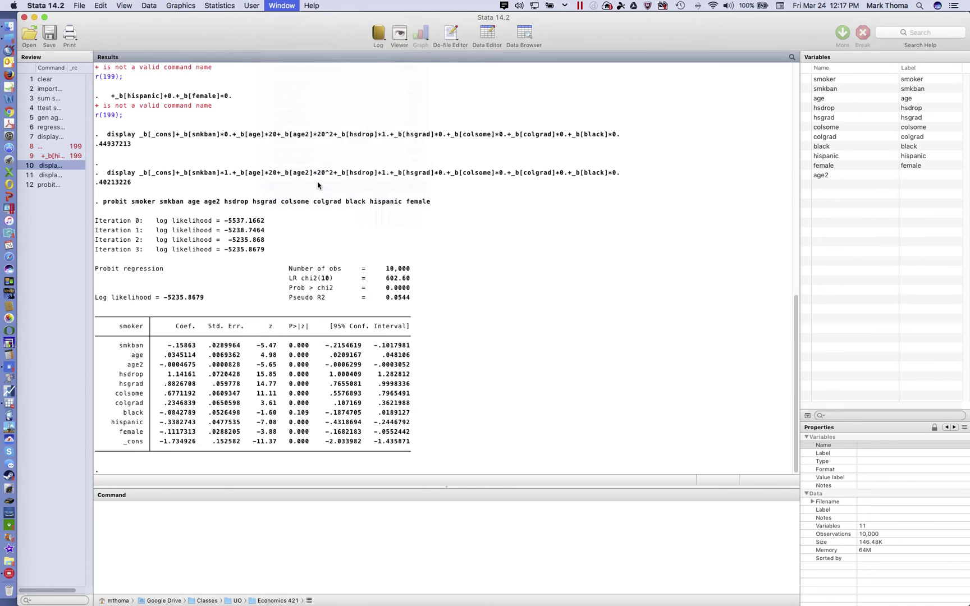
pyautogui.click(371, 328)
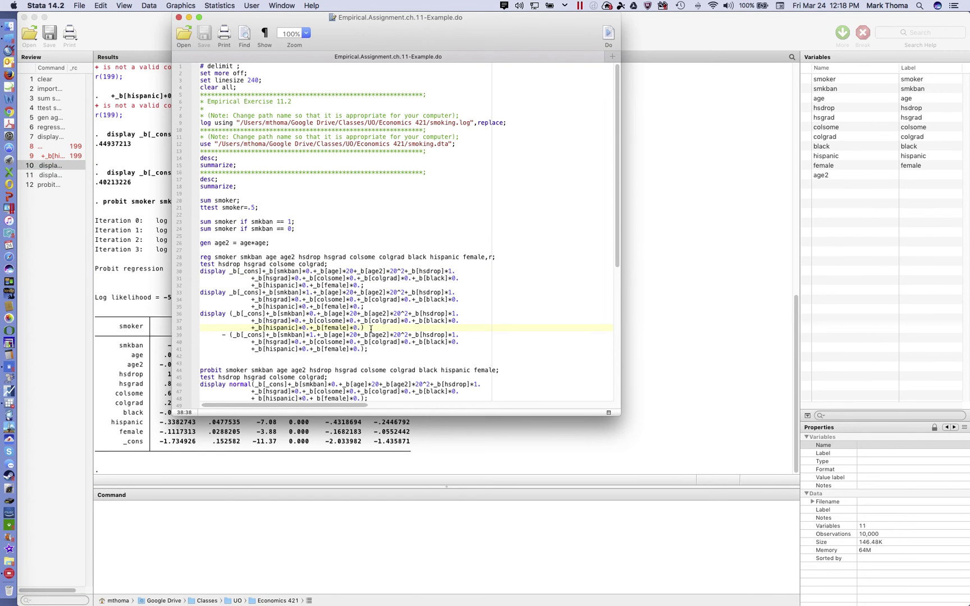
pyautogui.scroll(-3, 370, 329)
pyautogui.scroll(-3, 371, 328)
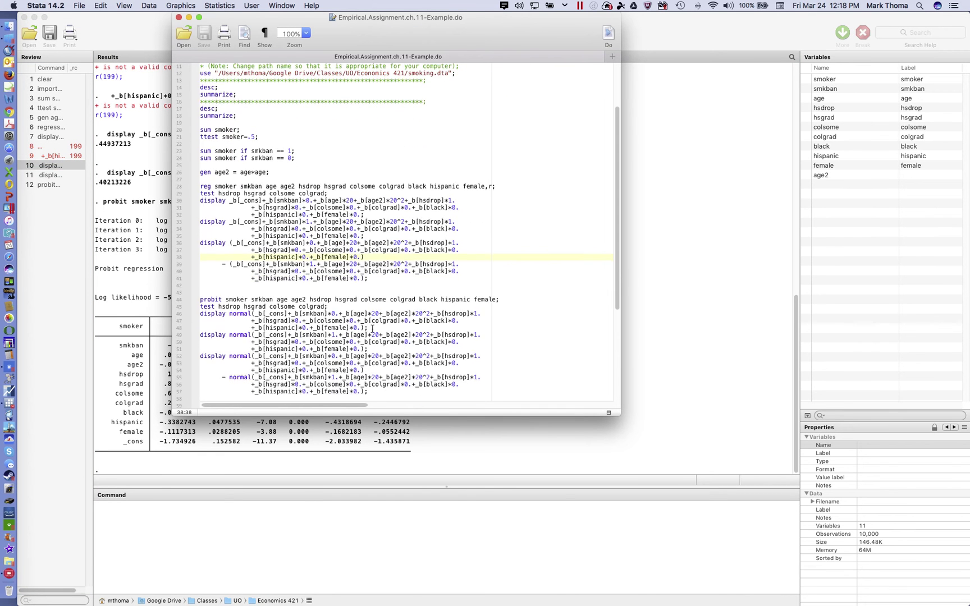
pyautogui.moveTo(364, 327); pyautogui.dragTo(202, 313)
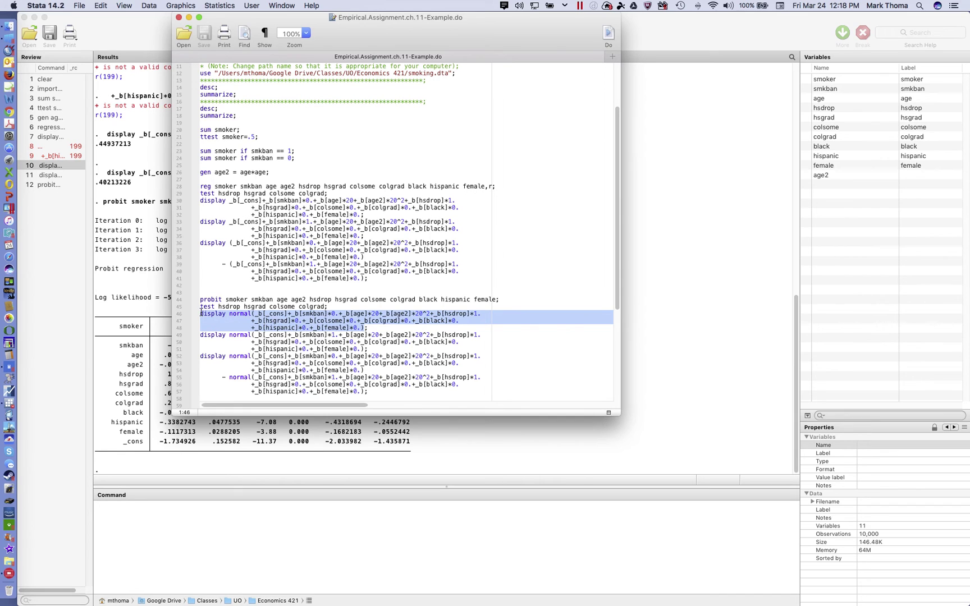
pyautogui.press('super+c')
pyautogui.click(483, 276)
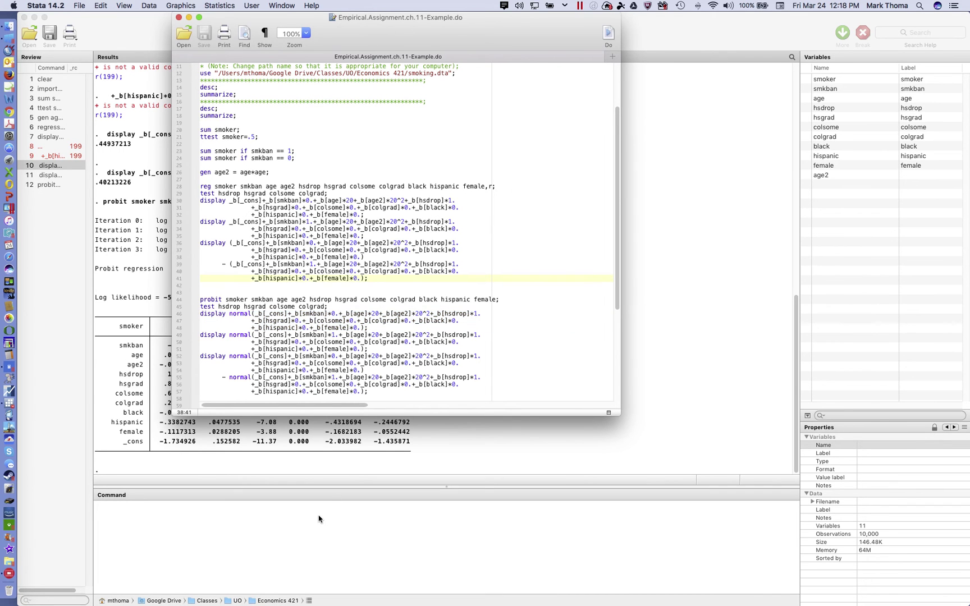
pyautogui.click(316, 522)
pyautogui.press('super+v')
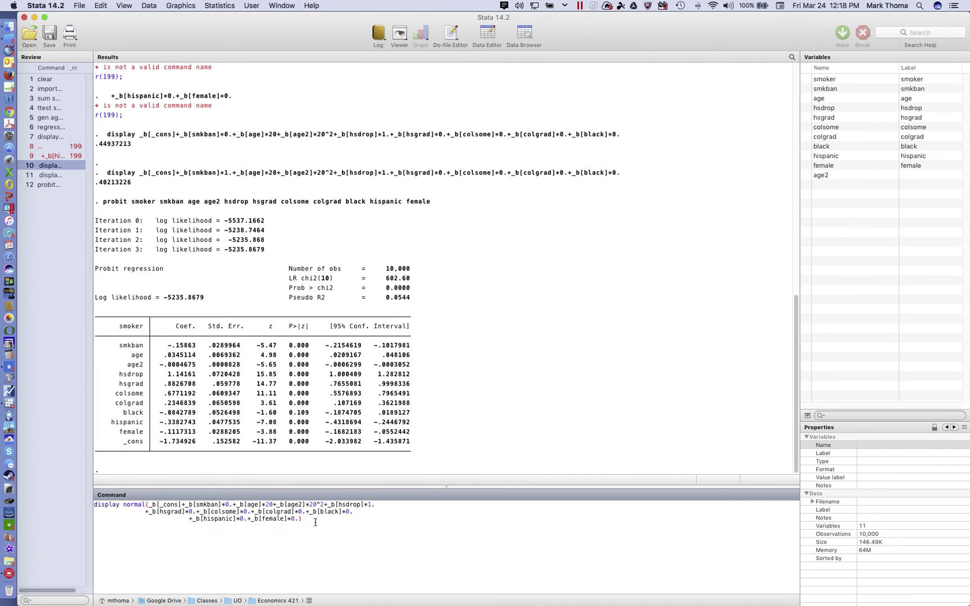
# Join the pasted command's second line, from hsgrad to black, to the first by removing the line break and extra spaces.
pyautogui.click(142, 511)
pyautogui.press('BackSpace')
pyautogui.press('BackSpace')
pyautogui.press('BackSpace')
pyautogui.press('BackSpace')
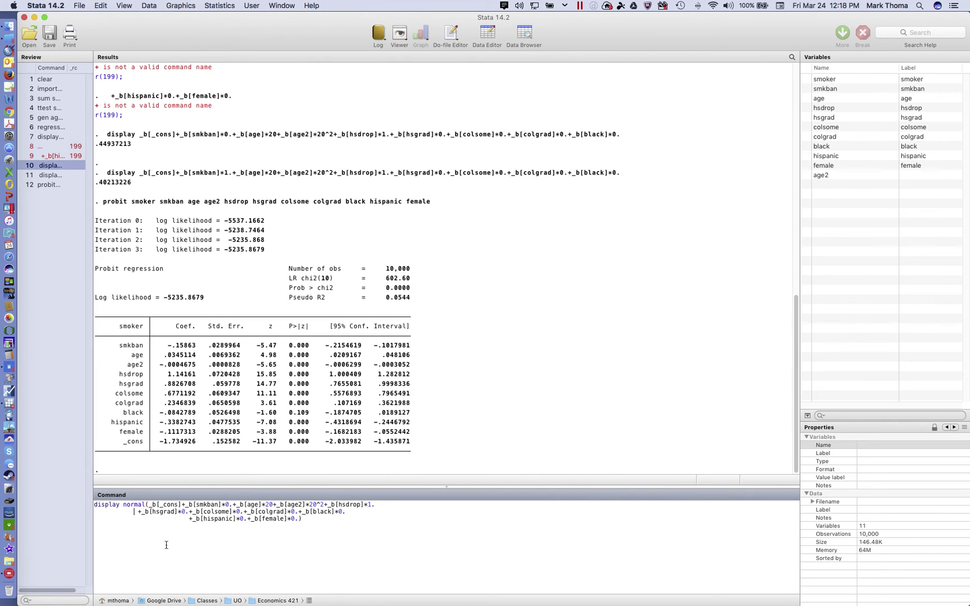
pyautogui.press('BackSpace')
pyautogui.press('BackSpace')
pyautogui.press('BackSpace')
pyautogui.press('BackSpace')
pyautogui.press('BackSpace')
pyautogui.press('BackSpace')
pyautogui.press('BackSpace')
pyautogui.press('BackSpace')
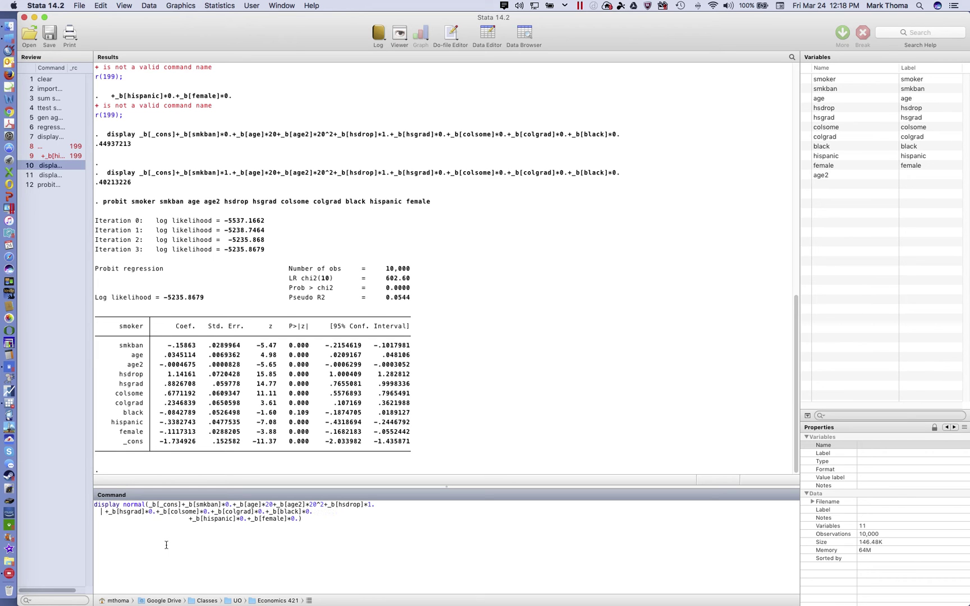
pyautogui.press('BackSpace')
pyautogui.press('BackSpace')
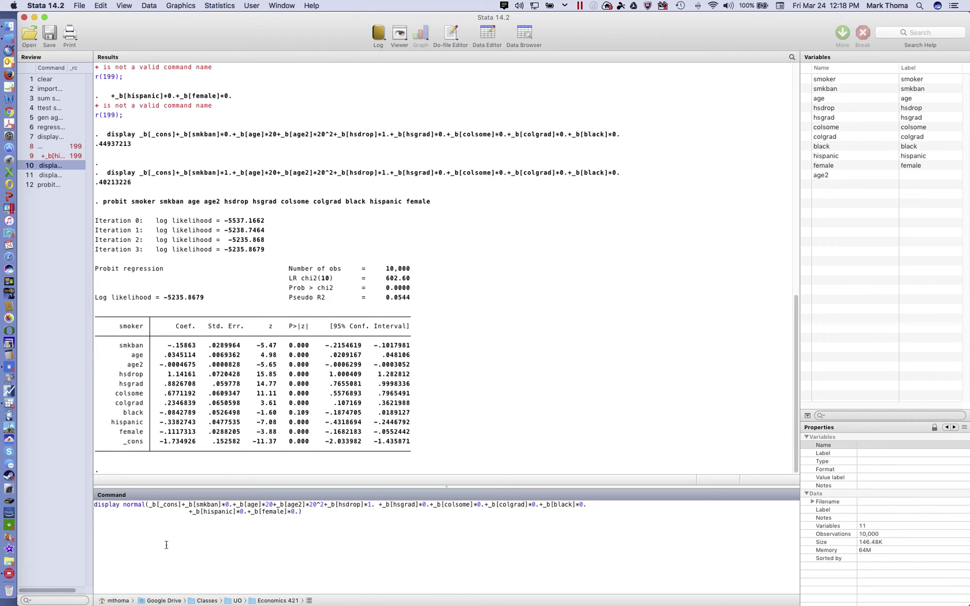
pyautogui.press('Delete')
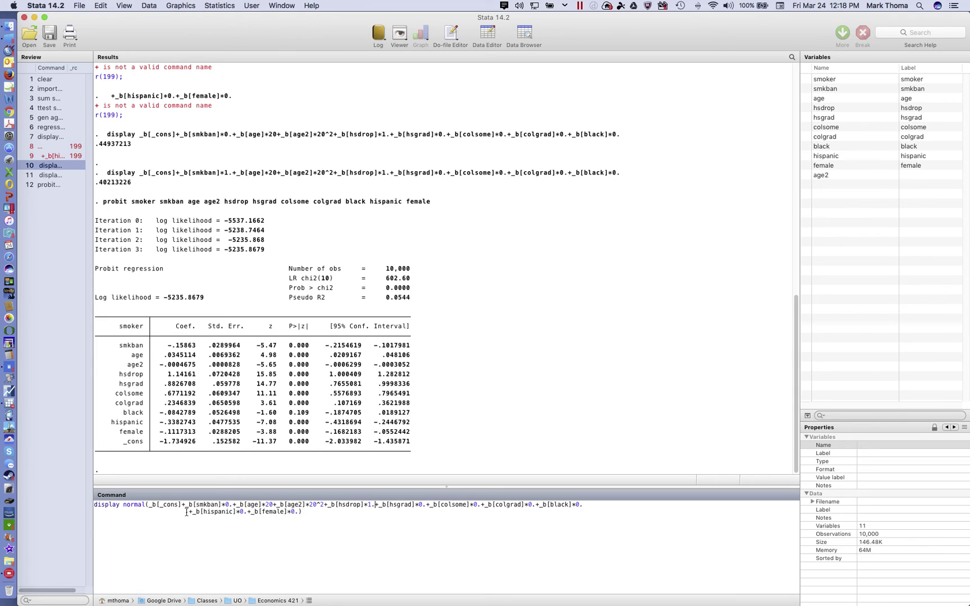
# Join the remaining hispanic and female line to the display normal command and run it as a single line.
pyautogui.moveTo(189, 511); pyautogui.dragTo(90, 512)
pyautogui.press('BackSpace')
pyautogui.press('BackSpace')
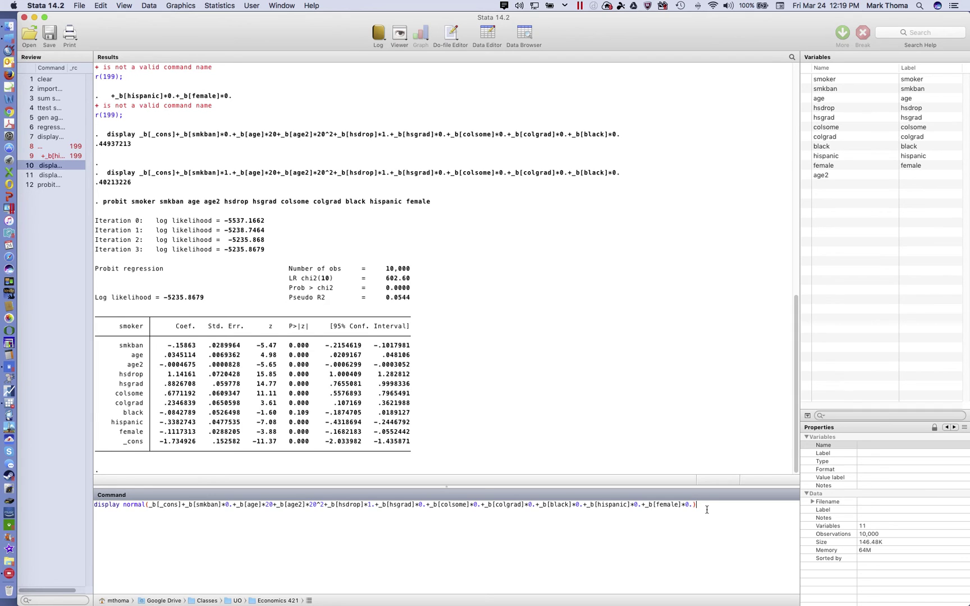
pyautogui.press('Return')
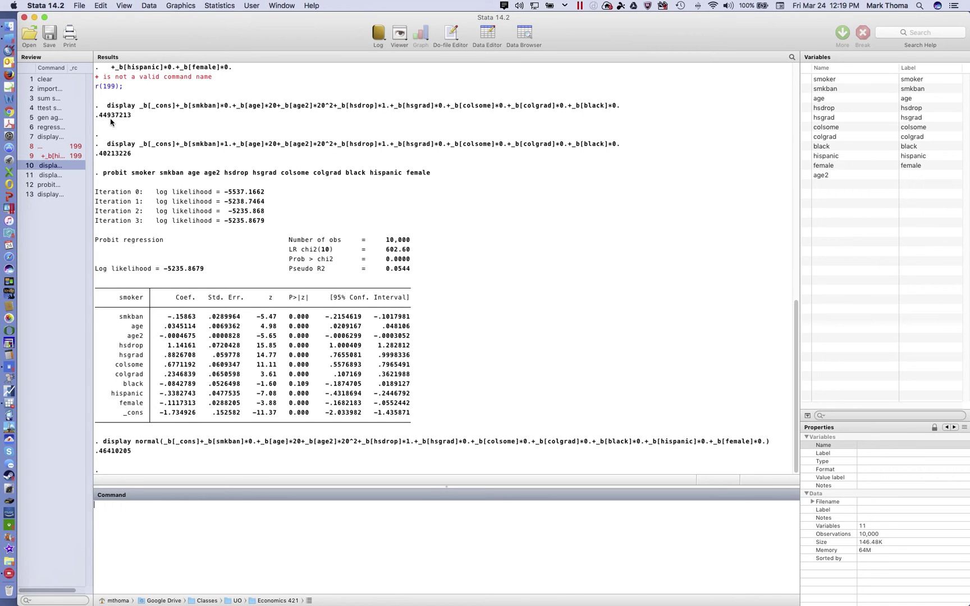
# Recall the last display normal command, change the smkban multiplier to 1 and run it.
pyautogui.click(51, 195)
pyautogui.click(51, 194)
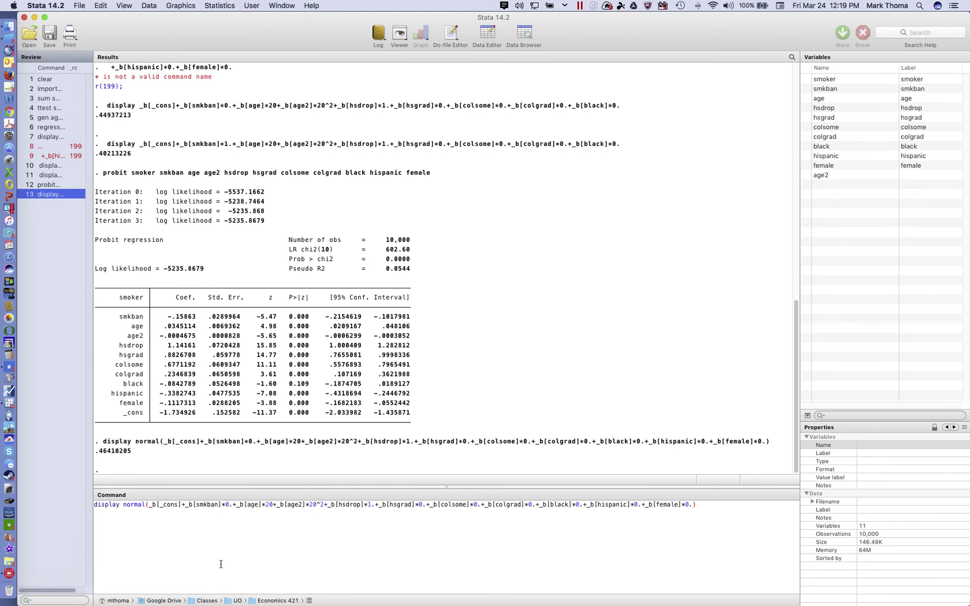
pyautogui.click(229, 506)
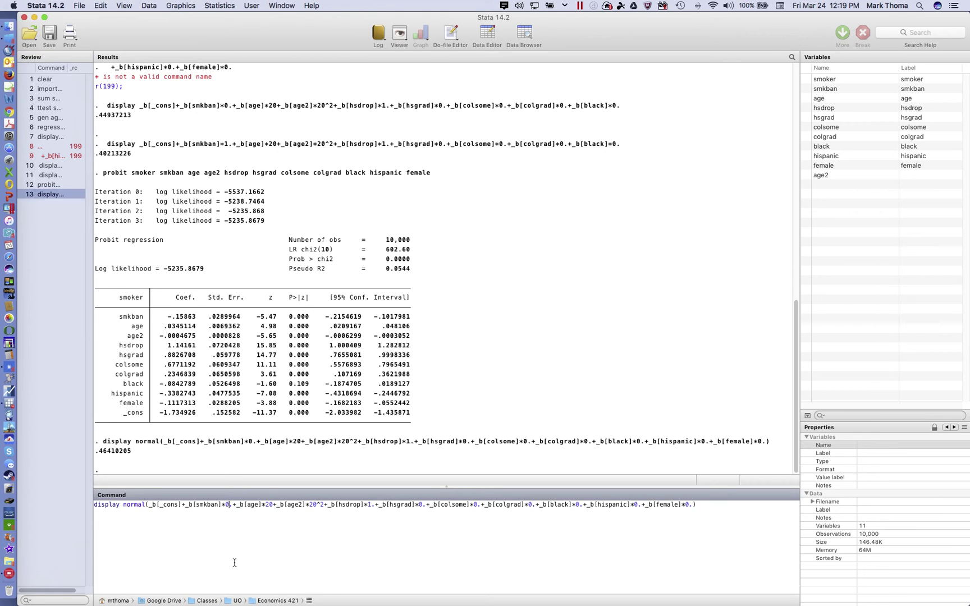
pyautogui.press('BackSpace')
pyautogui.write('1')
pyautogui.press('Return')
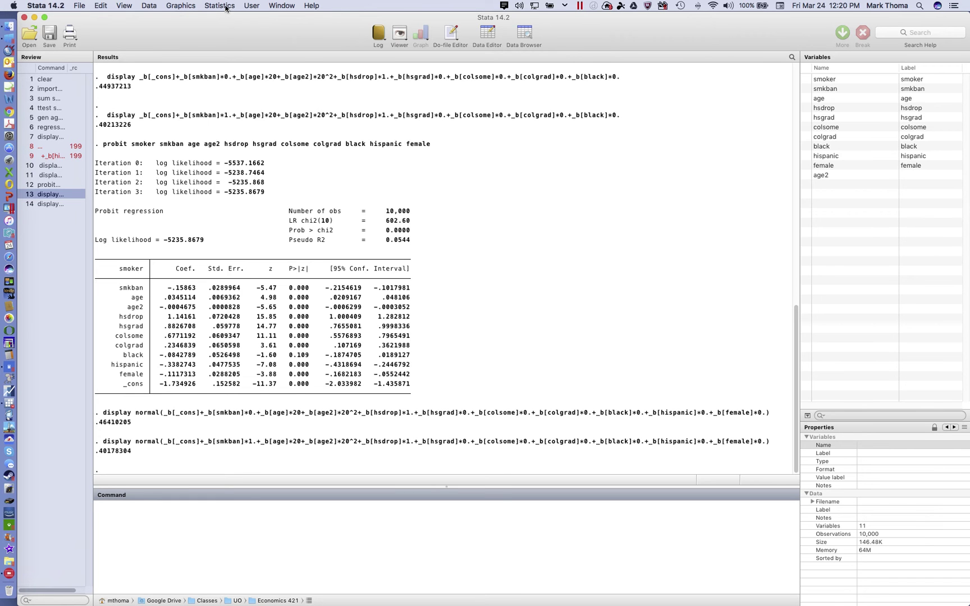
# Start a logistic regression reporting coefficients, clear its prefilled independent variables and choose smoker as the dependent variable.
pyautogui.click(220, 6)
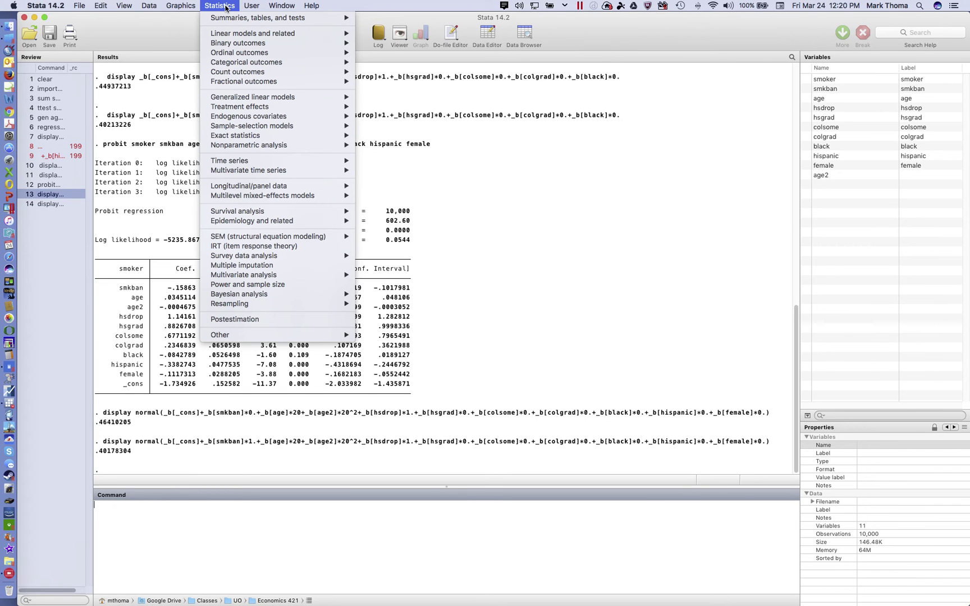
pyautogui.moveTo(238, 65)
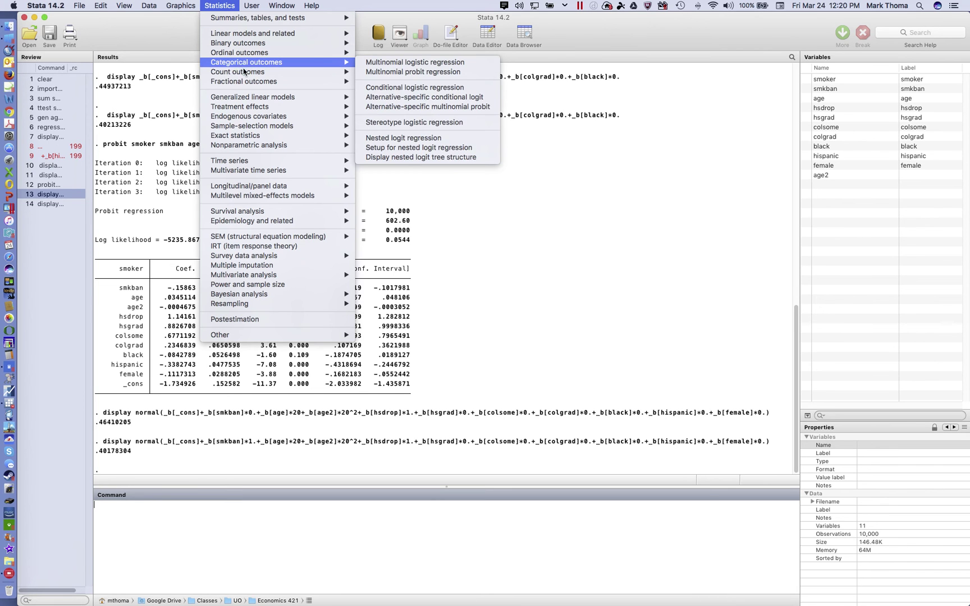
pyautogui.moveTo(286, 189)
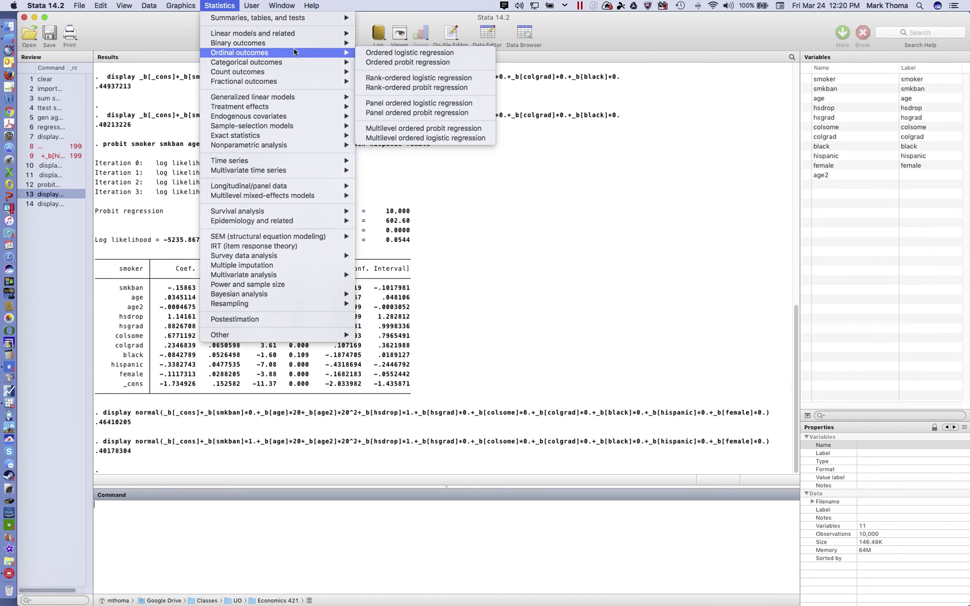
pyautogui.moveTo(295, 44)
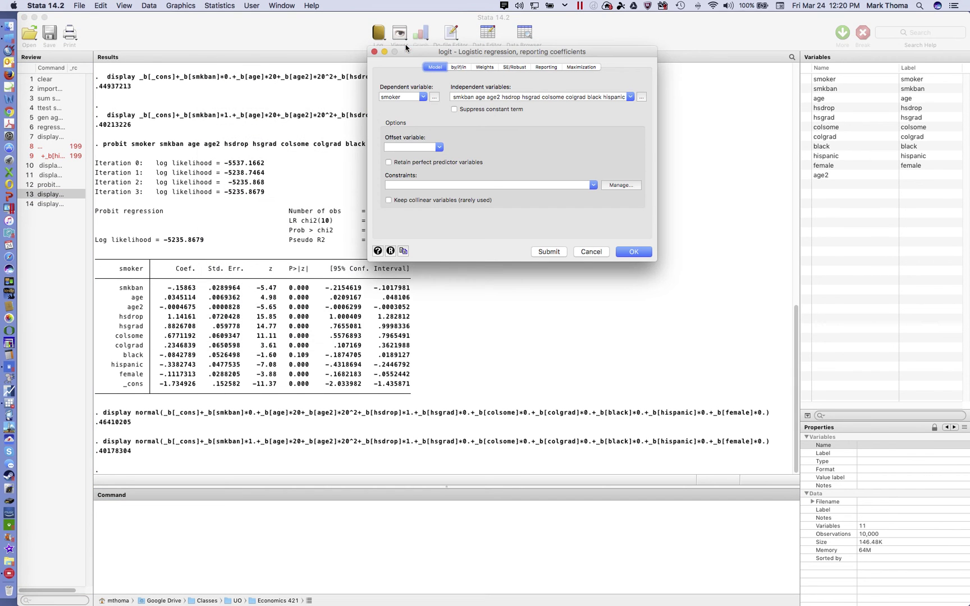
pyautogui.tripleClick(468, 97)
pyautogui.press('BackSpace')
pyautogui.doubleClick(404, 96)
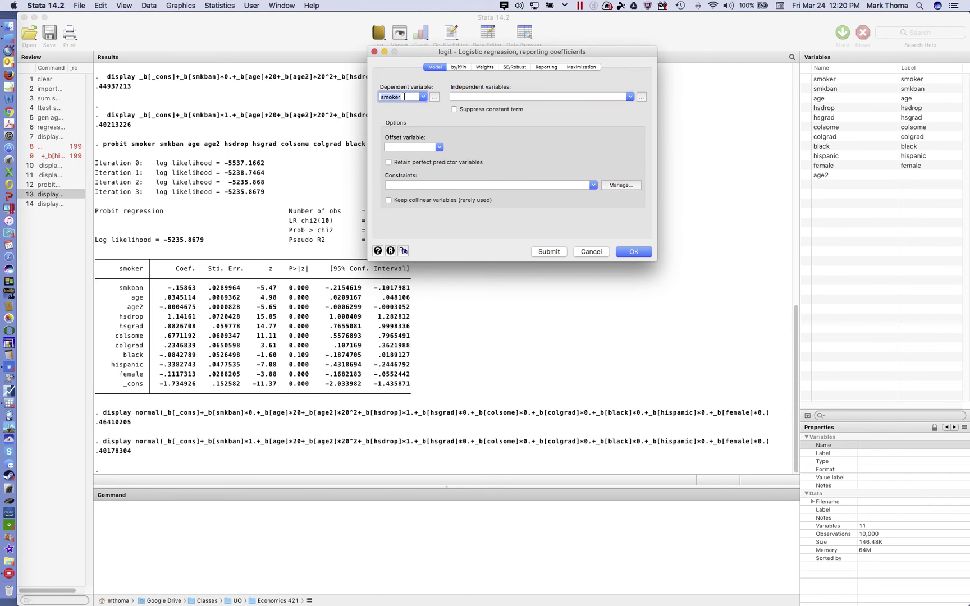
pyautogui.press('BackSpace')
pyautogui.click(424, 97)
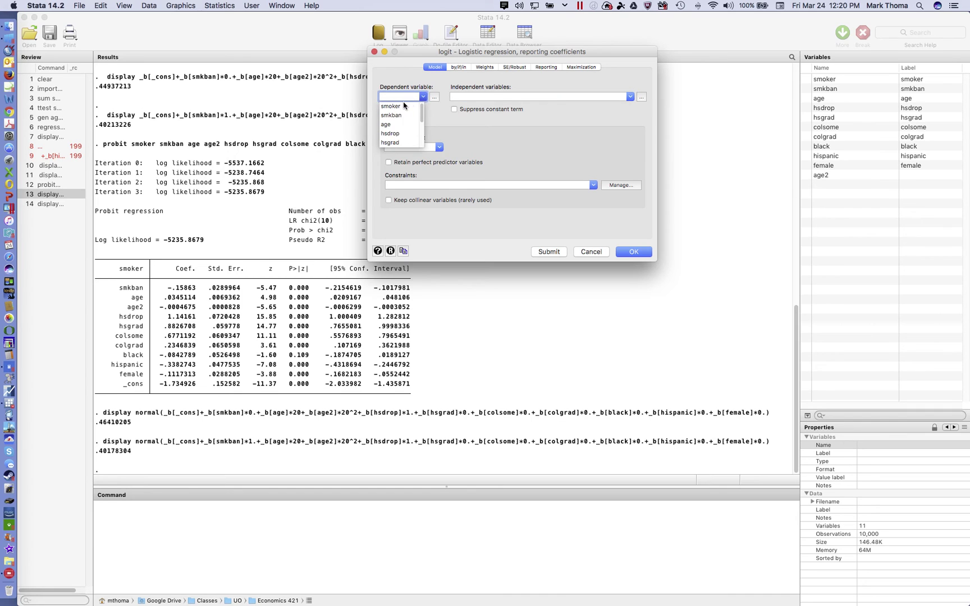
pyautogui.click(402, 105)
# Copy the regressor list from smkban to female out of the earlier probit command into the logit's independent variables and run it.
pyautogui.click(302, 170)
pyautogui.moveTo(161, 147); pyautogui.dragTo(428, 151)
pyautogui.press('super+c')
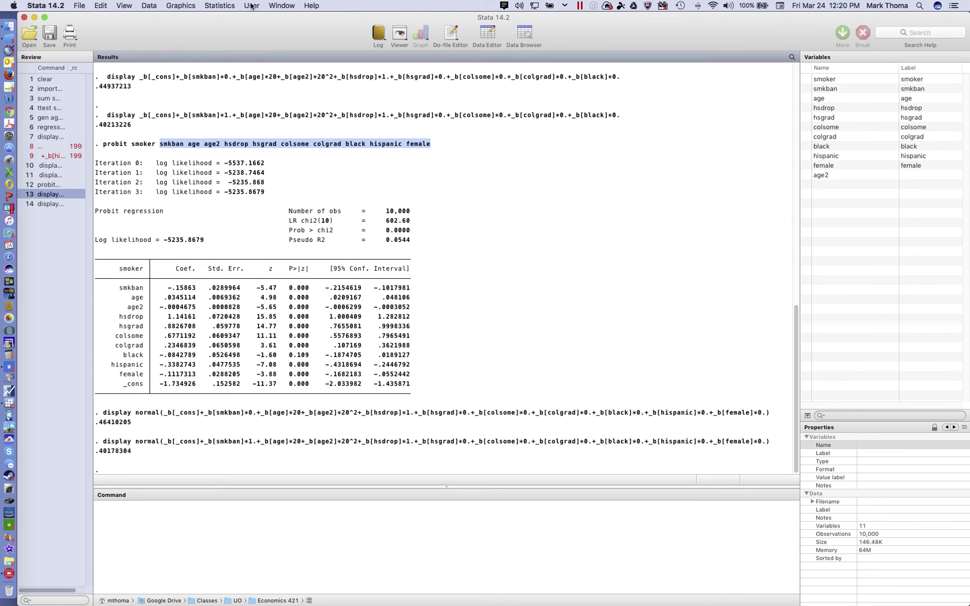
pyautogui.click(277, 7)
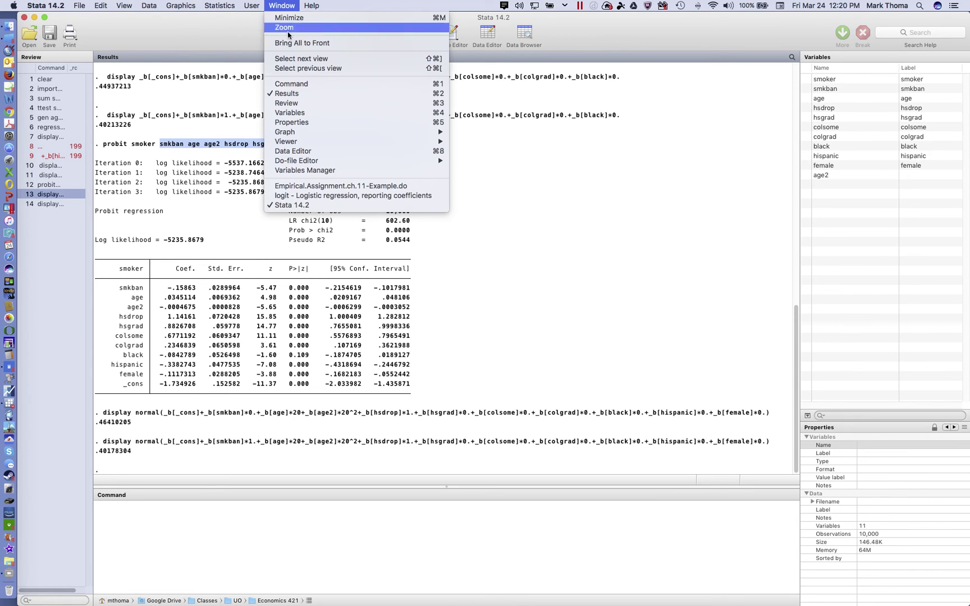
pyautogui.click(313, 195)
pyautogui.click(493, 97)
pyautogui.press('super+v')
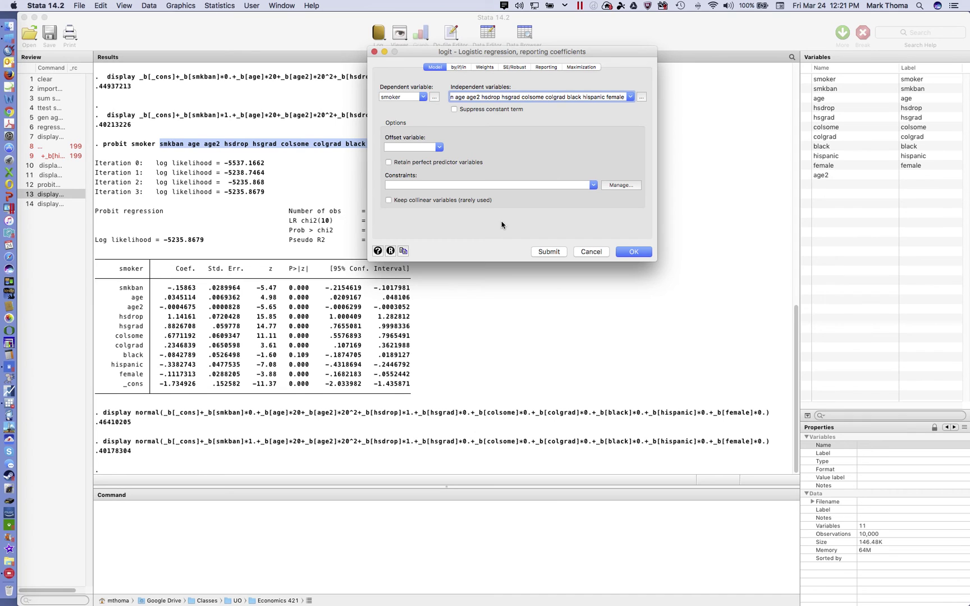
pyautogui.click(633, 252)
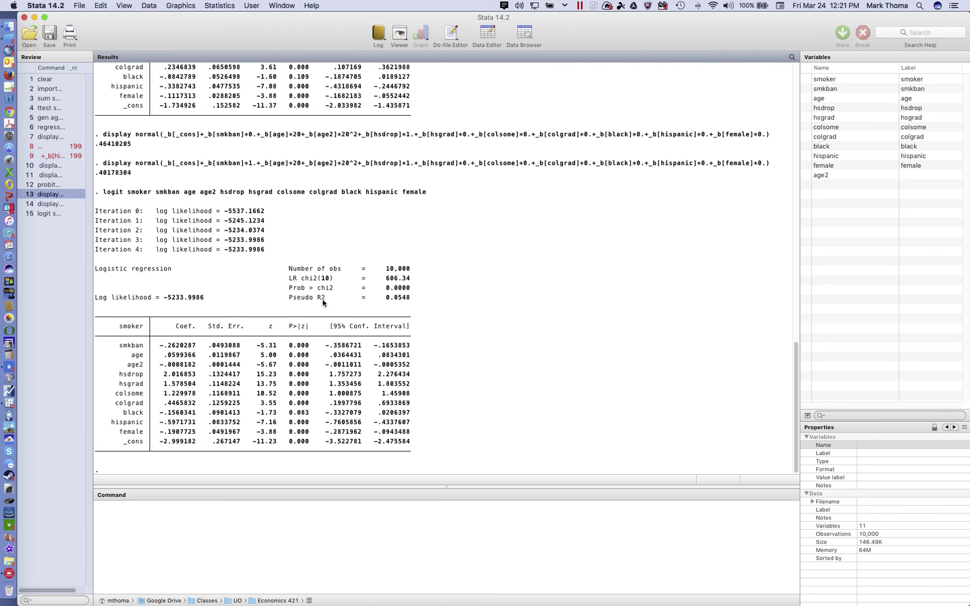
# Compare the probit coefficient table and predicted probabilities with the logit regression output.
pyautogui.scroll(5, 399, 302)
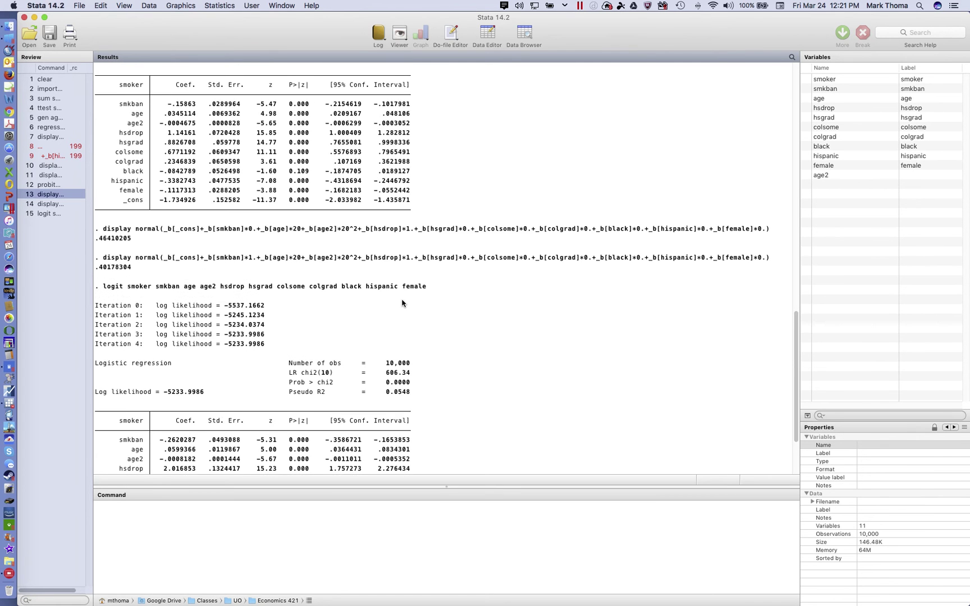
pyautogui.scroll(1, 401, 303)
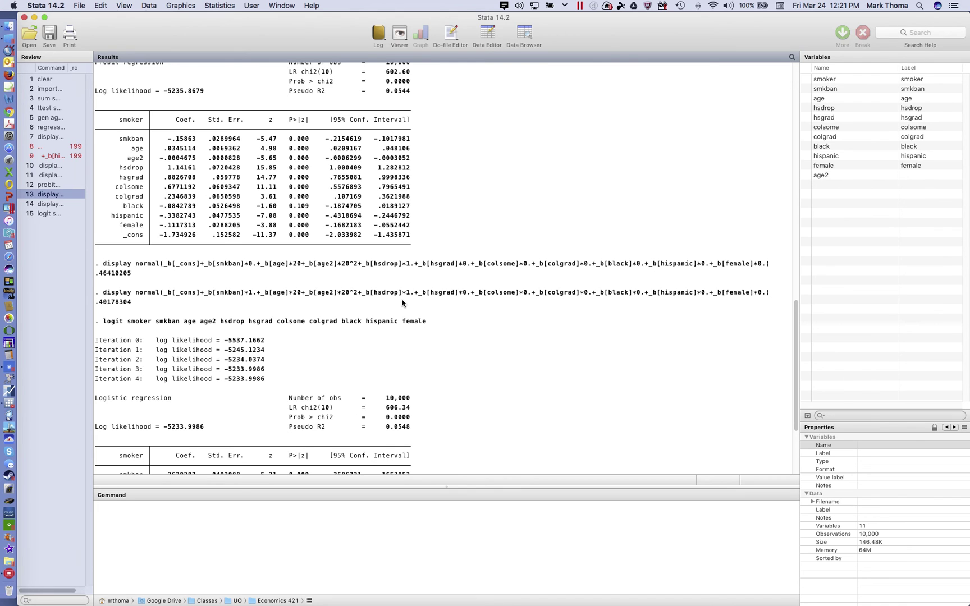
pyautogui.scroll(5, 402, 303)
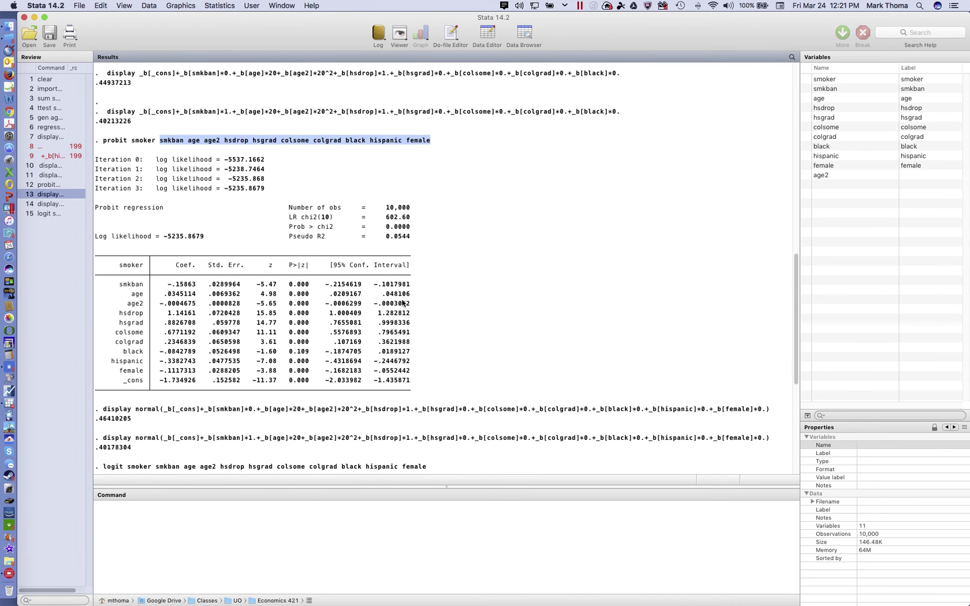
pyautogui.scroll(-4, 401, 303)
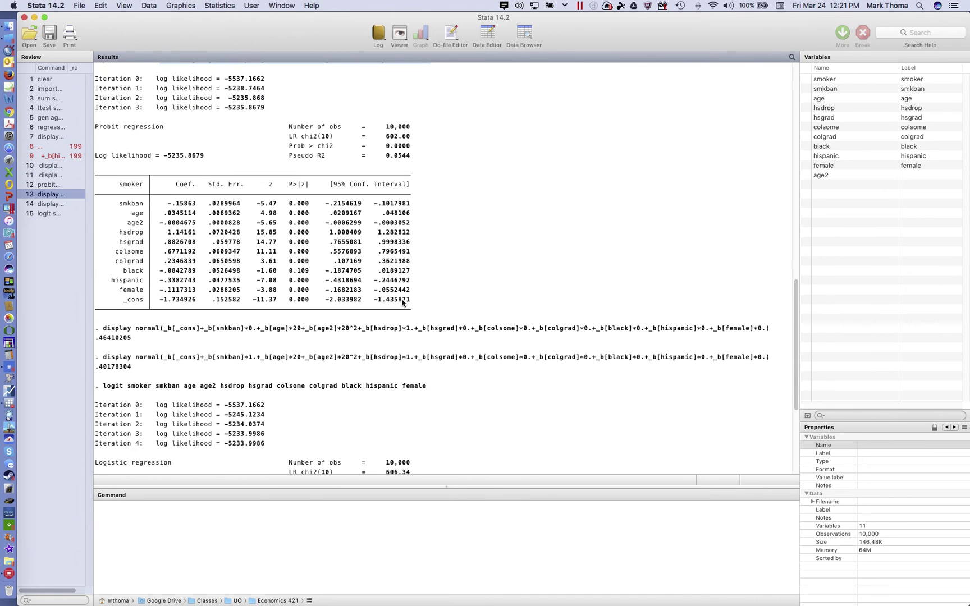
pyautogui.scroll(-1, 402, 303)
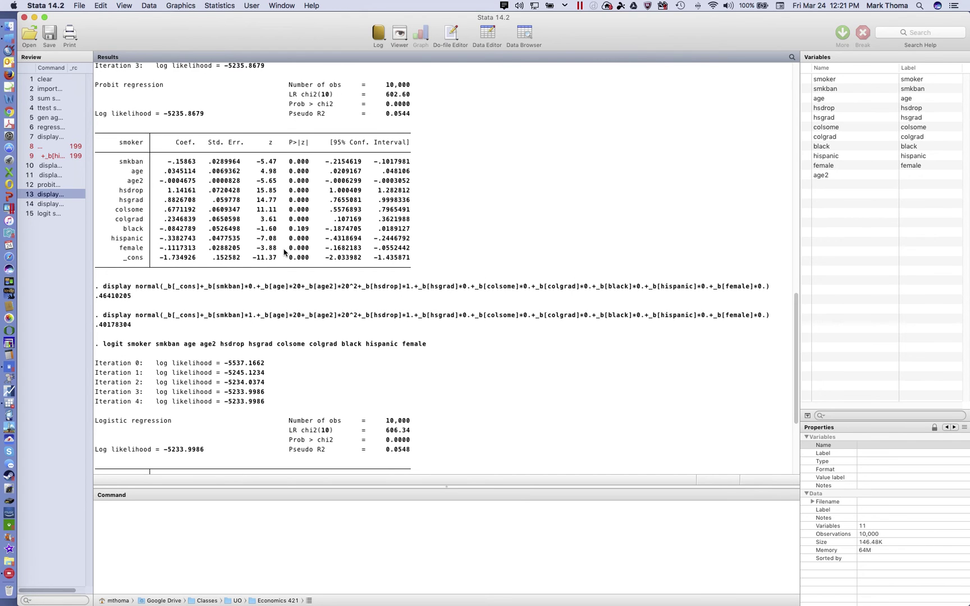
pyautogui.scroll(-1, 284, 253)
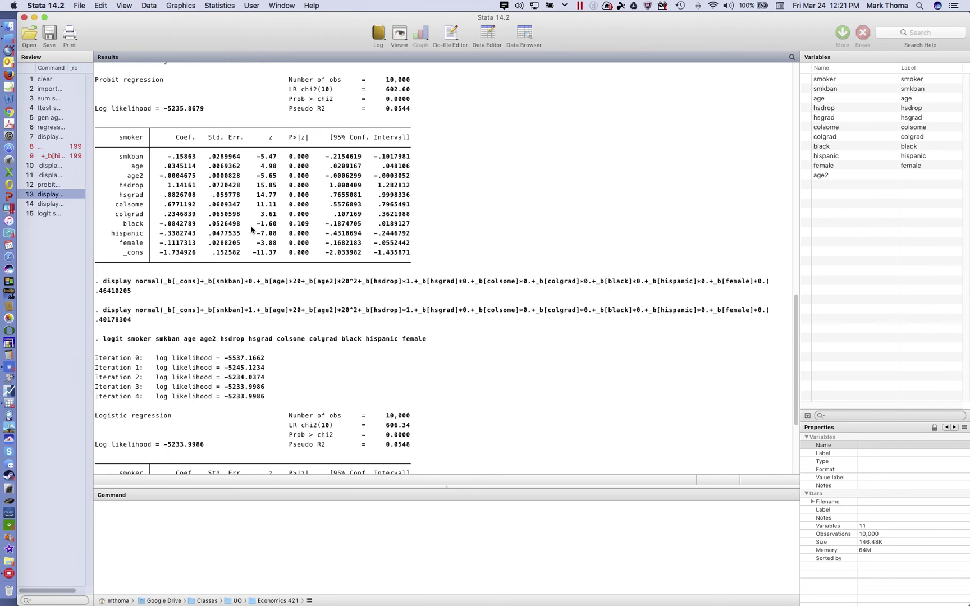
pyautogui.scroll(-1, 251, 229)
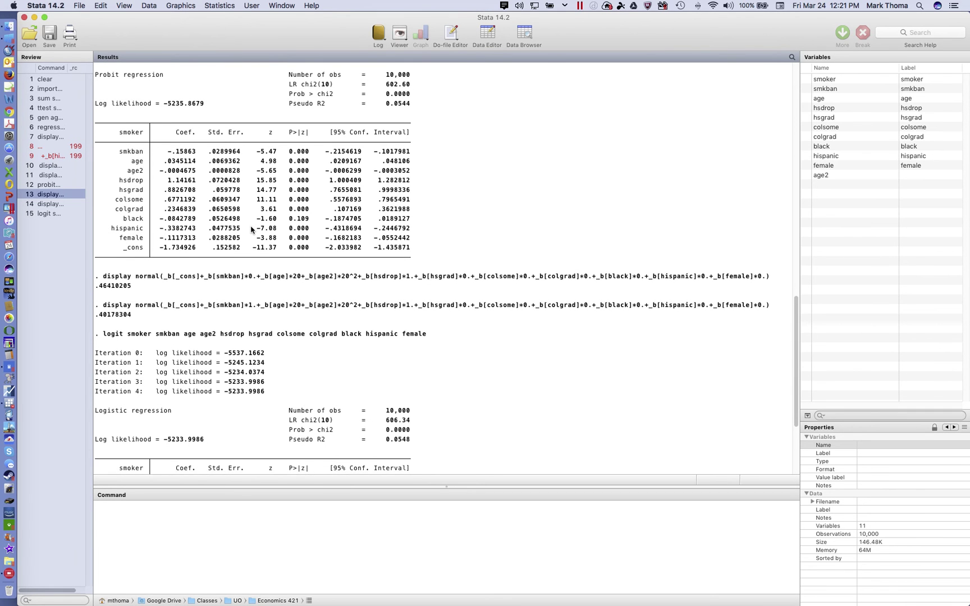
pyautogui.scroll(-5, 251, 229)
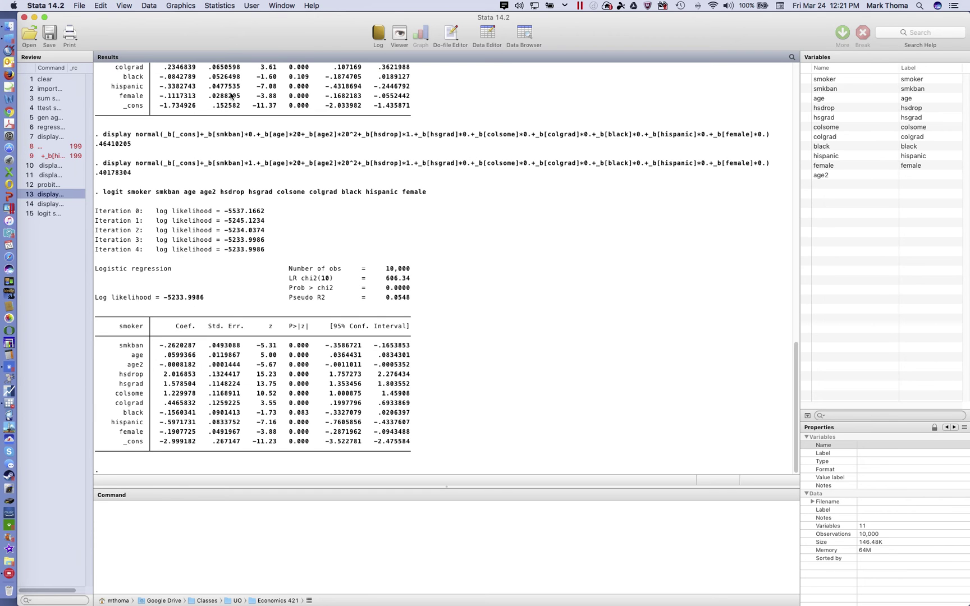
# Copy the first logit display command, with smkban multiplied by 0, from Empirical.Assignment.ch.11-Example.do into the command line.
pyautogui.click(273, 6)
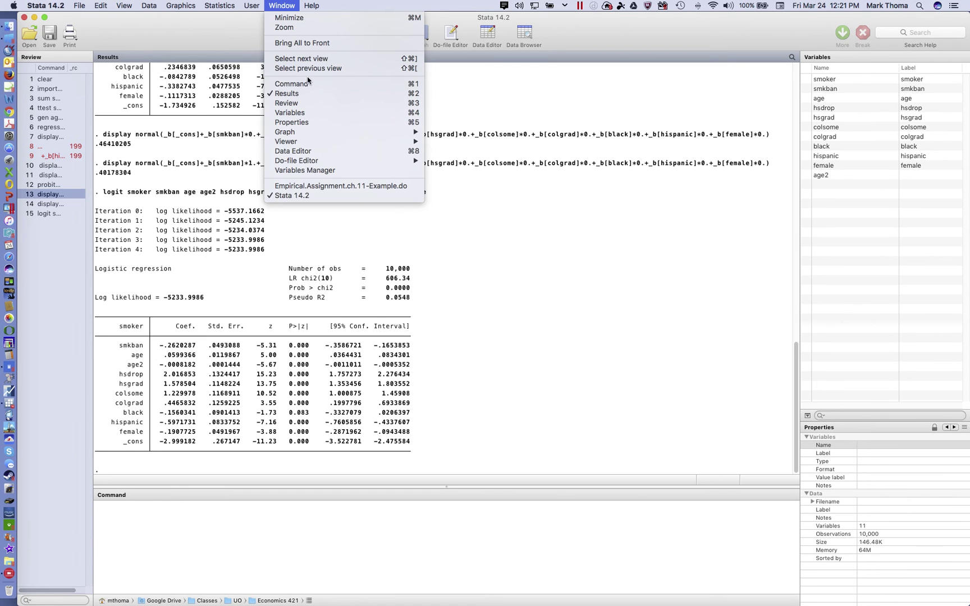
pyautogui.click(334, 183)
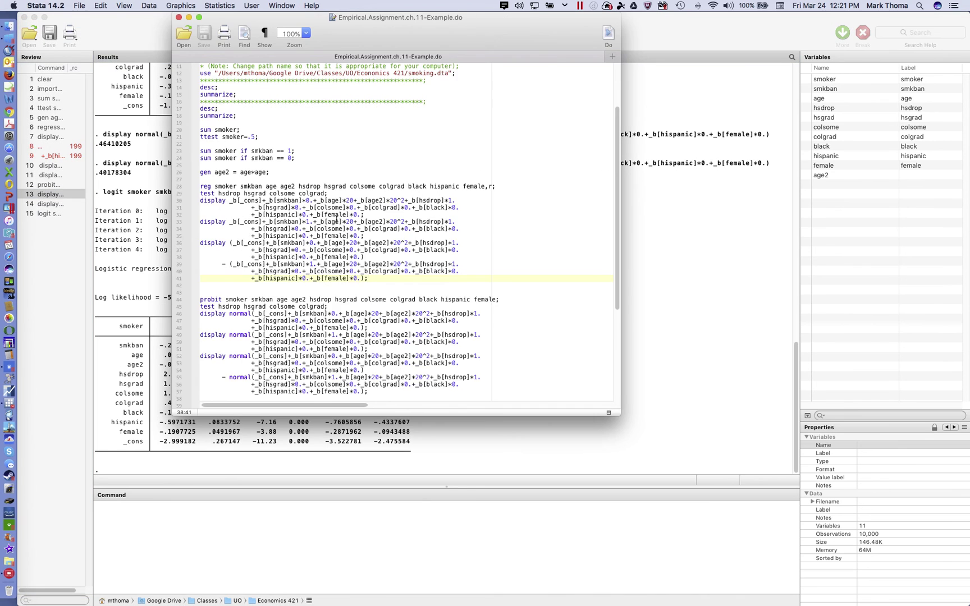
pyautogui.scroll(-7, 337, 218)
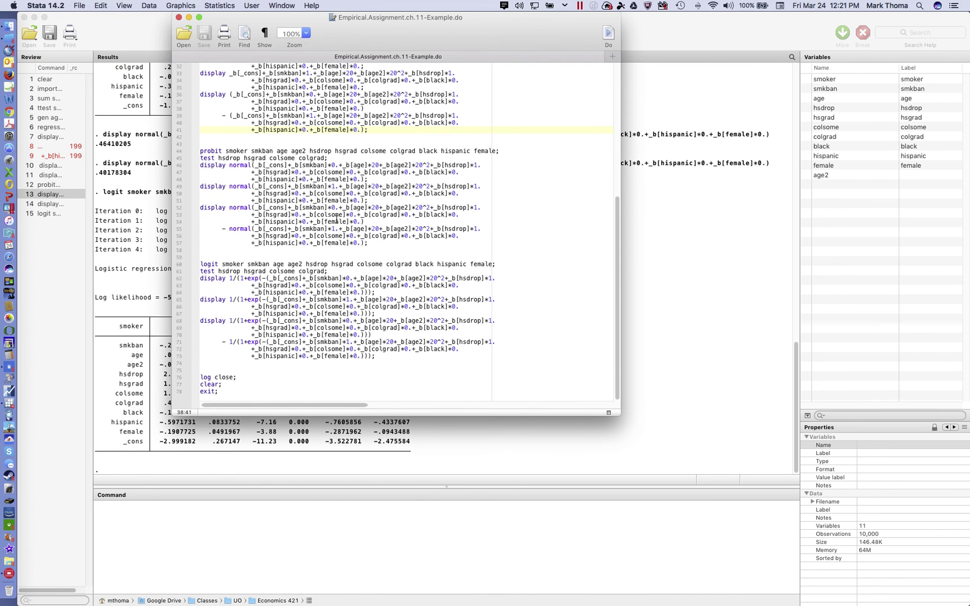
pyautogui.moveTo(373, 292); pyautogui.dragTo(194, 282)
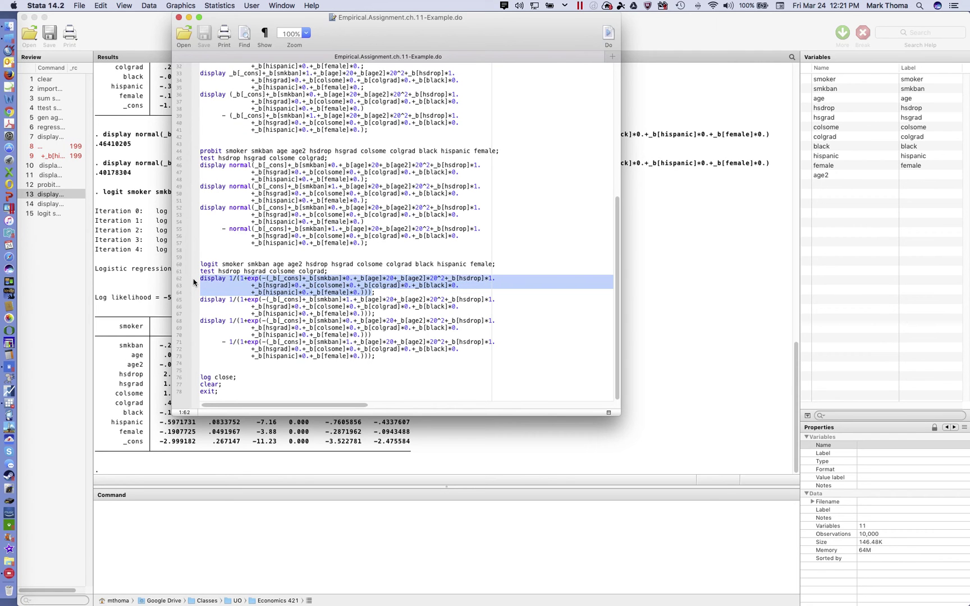
pyautogui.press('super+c')
pyautogui.click(211, 533)
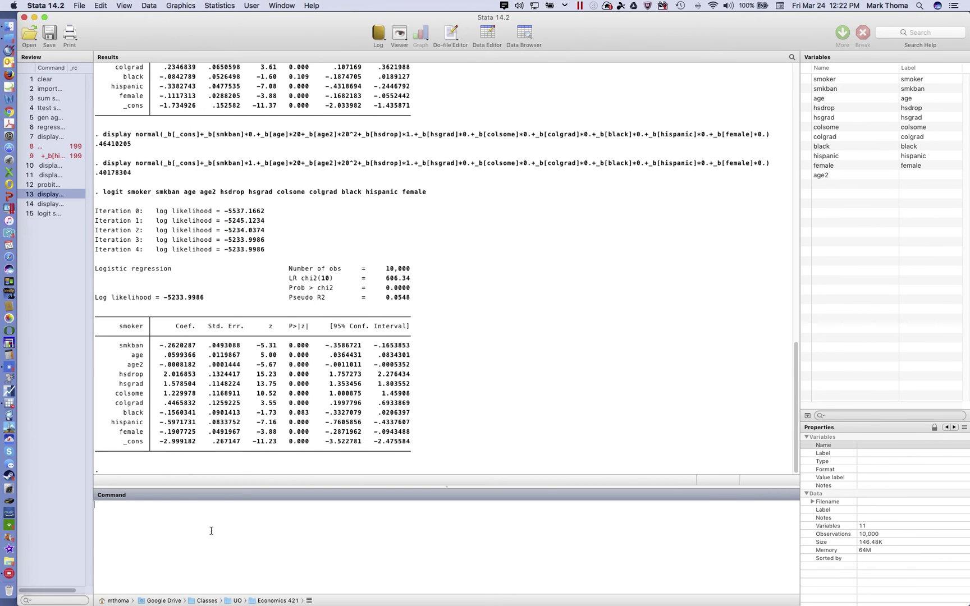
pyautogui.press('super+v')
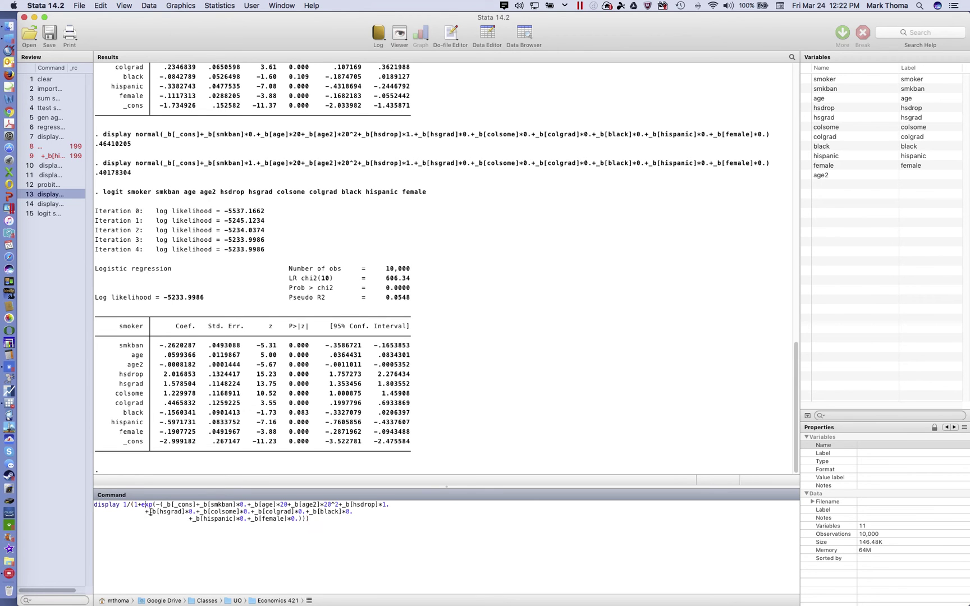
# Join the pasted logit probability command's three lines into a single line and run it.
pyautogui.press('BackSpace')
pyautogui.press('BackSpace')
pyautogui.press('BackSpace')
pyautogui.press('BackSpace')
pyautogui.press('BackSpace')
pyautogui.press('BackSpace')
pyautogui.press('BackSpace')
pyautogui.press('BackSpace')
pyautogui.press('BackSpace')
pyautogui.press('BackSpace')
pyautogui.press('BackSpace')
pyautogui.press('BackSpace')
pyautogui.press('BackSpace')
pyautogui.press('BackSpace')
pyautogui.press('BackSpace')
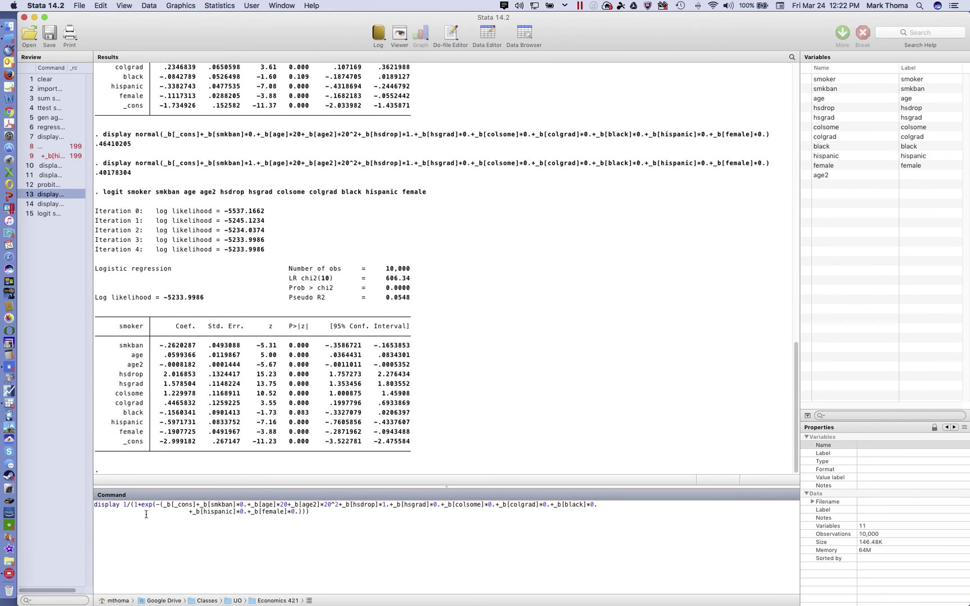
pyautogui.moveTo(187, 511); pyautogui.dragTo(107, 511)
pyautogui.press('BackSpace')
pyautogui.press('BackSpace')
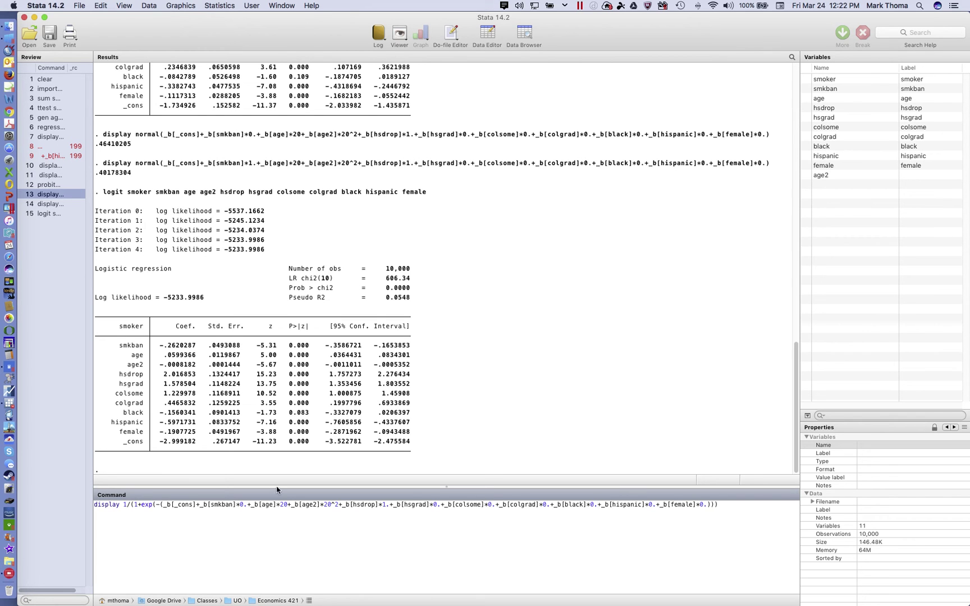
pyautogui.click(173, 509)
pyautogui.click(154, 505)
pyautogui.click(721, 512)
pyautogui.press('Return')
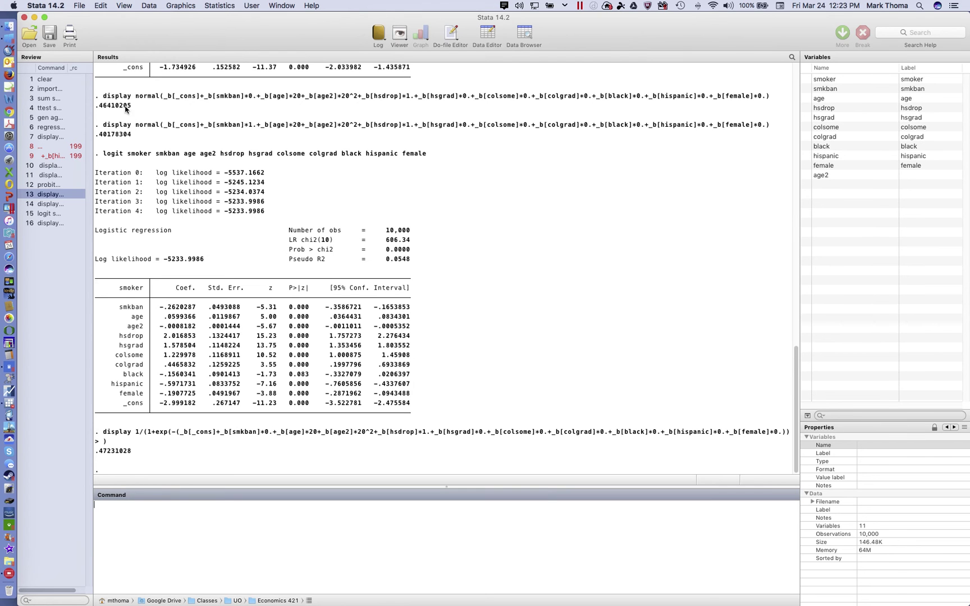
# Review the earlier probit and linear predictions, then recall the last logit display command, change its smkban multiplier to 1 and run it.
pyautogui.scroll(10, 163, 437)
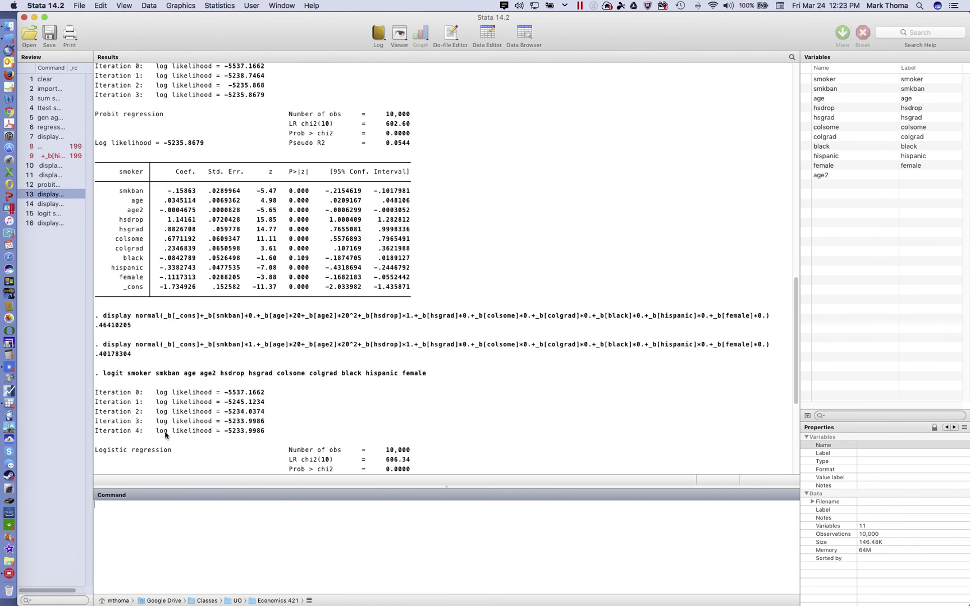
pyautogui.scroll(4, 165, 435)
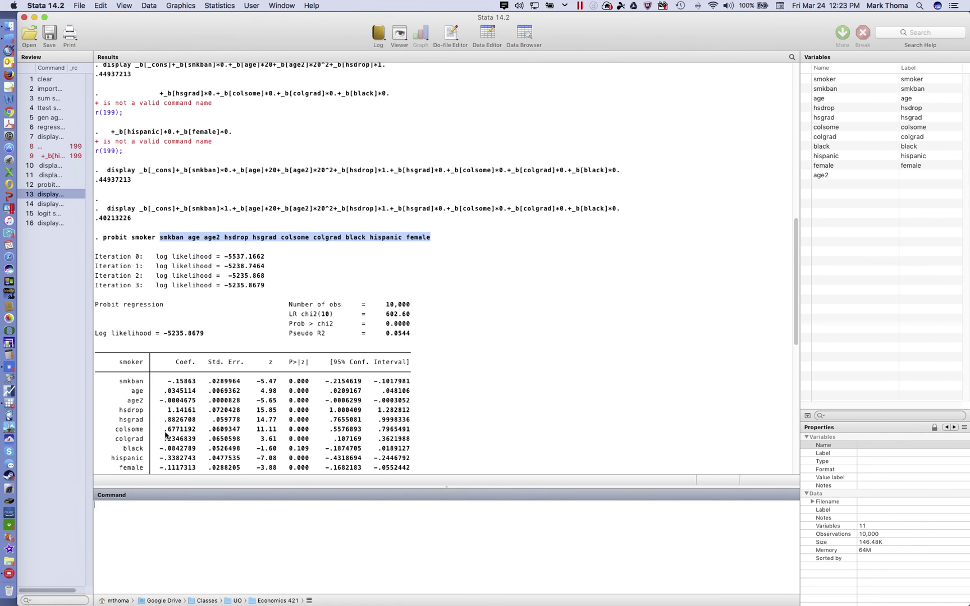
pyautogui.scroll(-3, 165, 435)
pyautogui.scroll(-11, 165, 435)
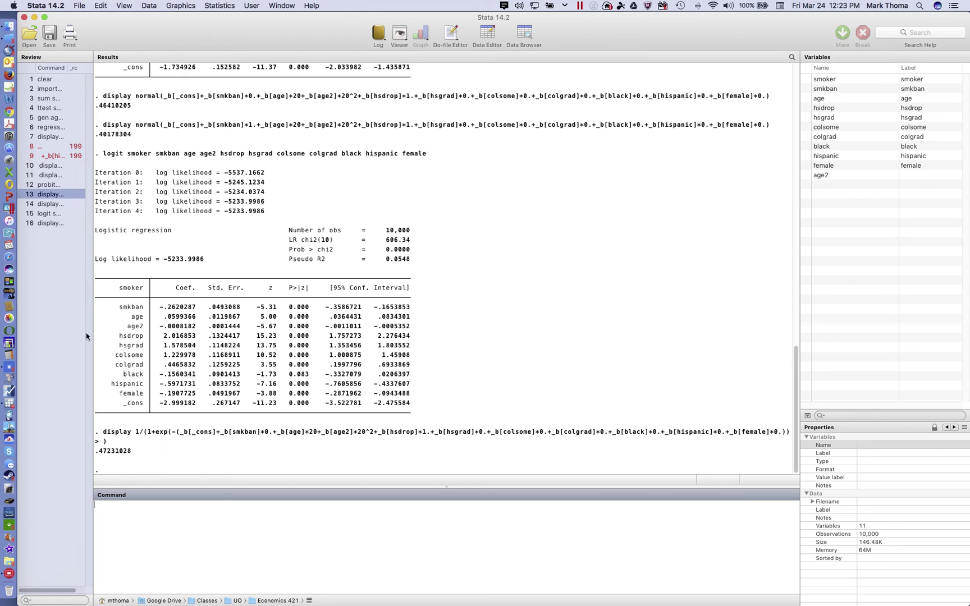
pyautogui.click(46, 225)
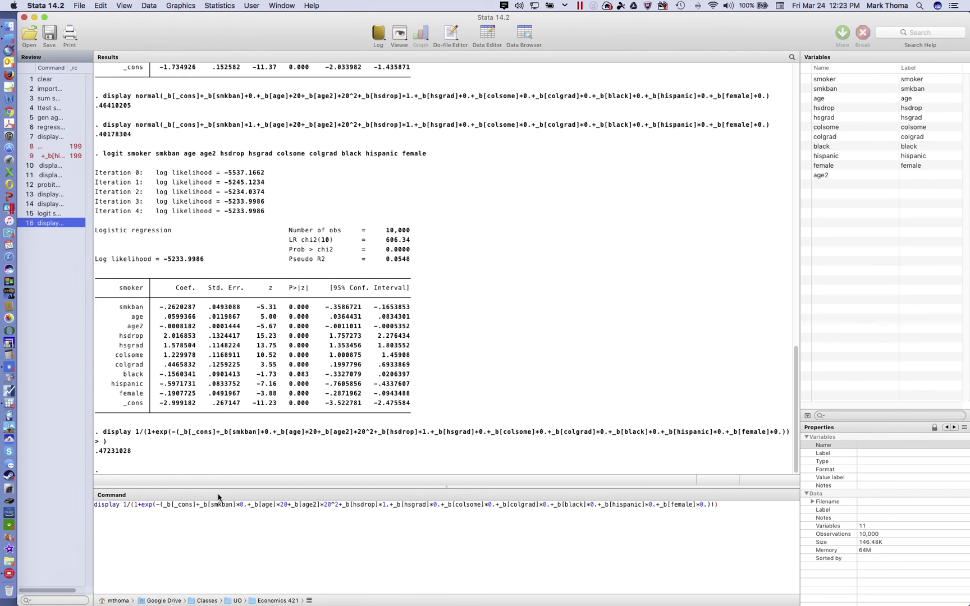
pyautogui.click(241, 506)
pyautogui.press('BackSpace')
pyautogui.write('1')
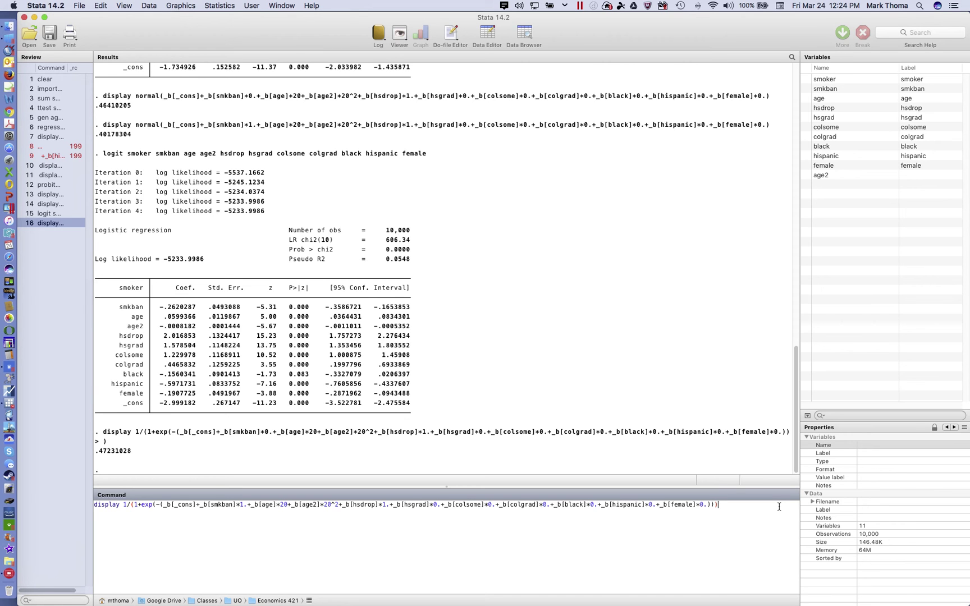
pyautogui.press('Return')
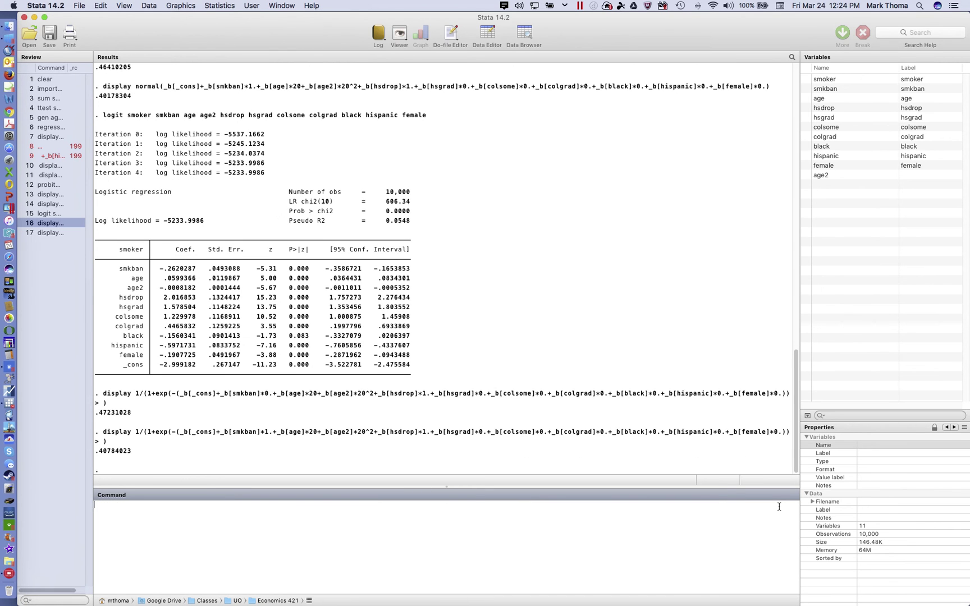
# Copy the last logit display command, which subtracts the smkban*1 probability from the smkban*0 one, from the do-file into the command line.
pyautogui.scroll(1, 183, 373)
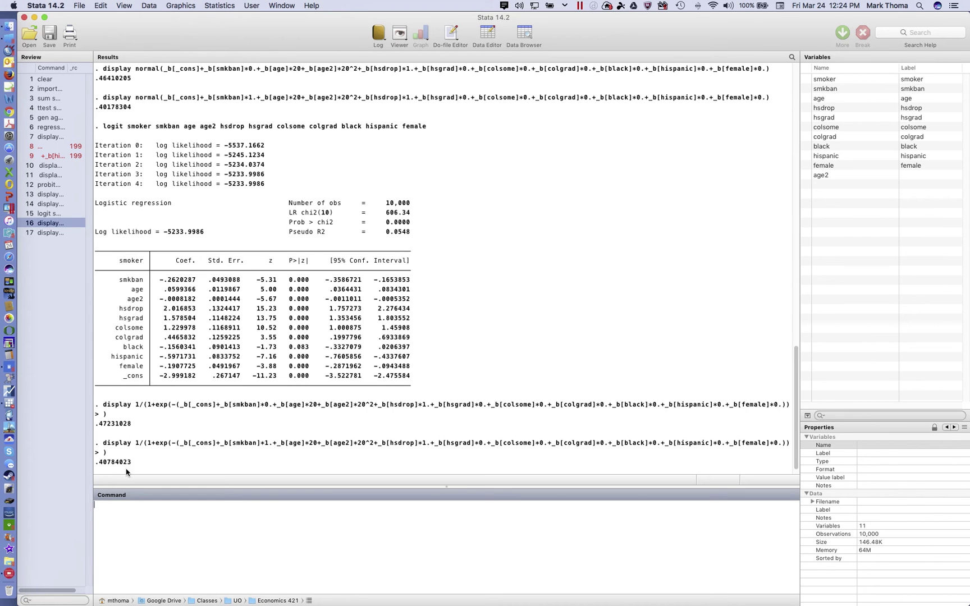
pyautogui.click(281, 5)
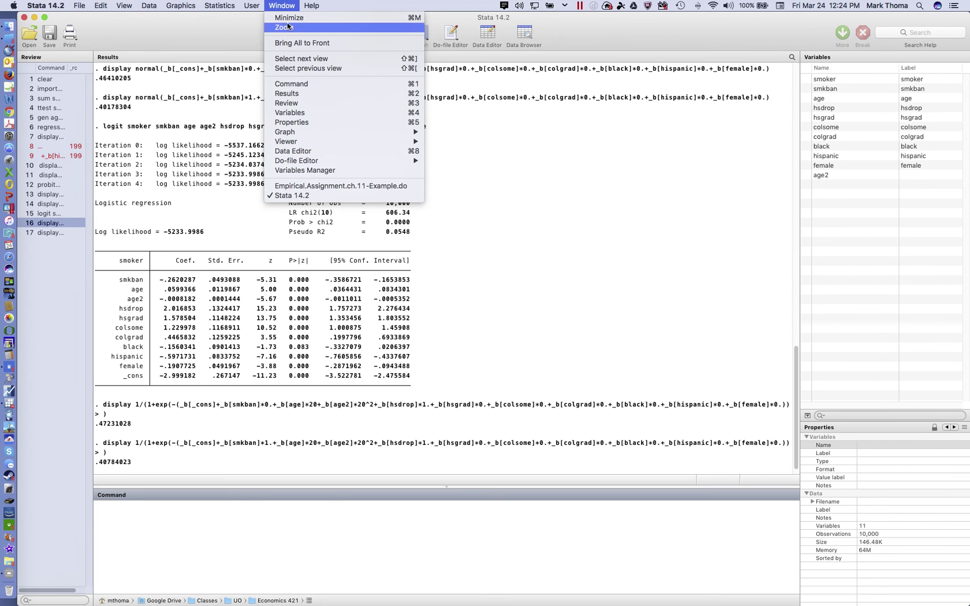
pyautogui.click(307, 188)
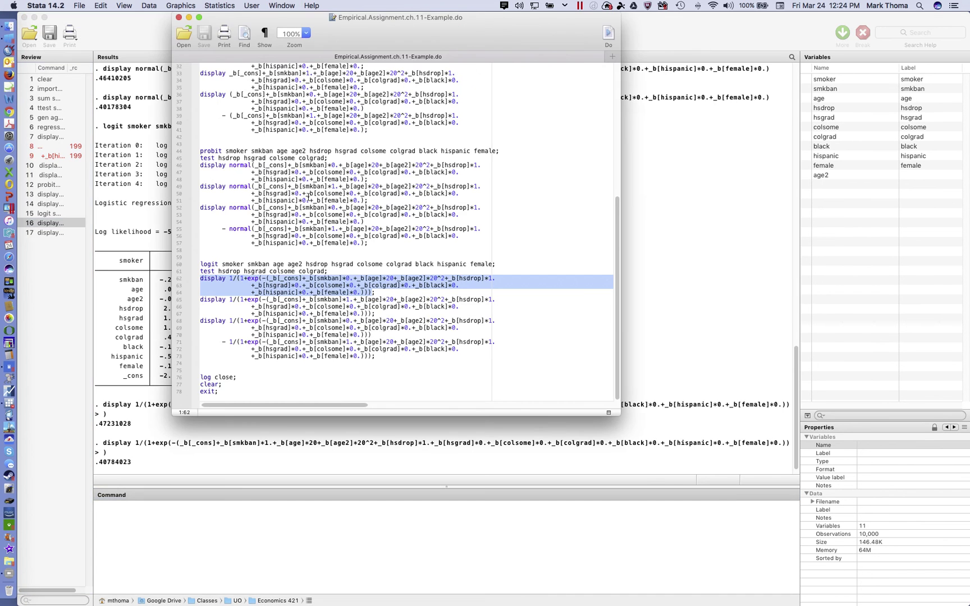
pyautogui.click(365, 365)
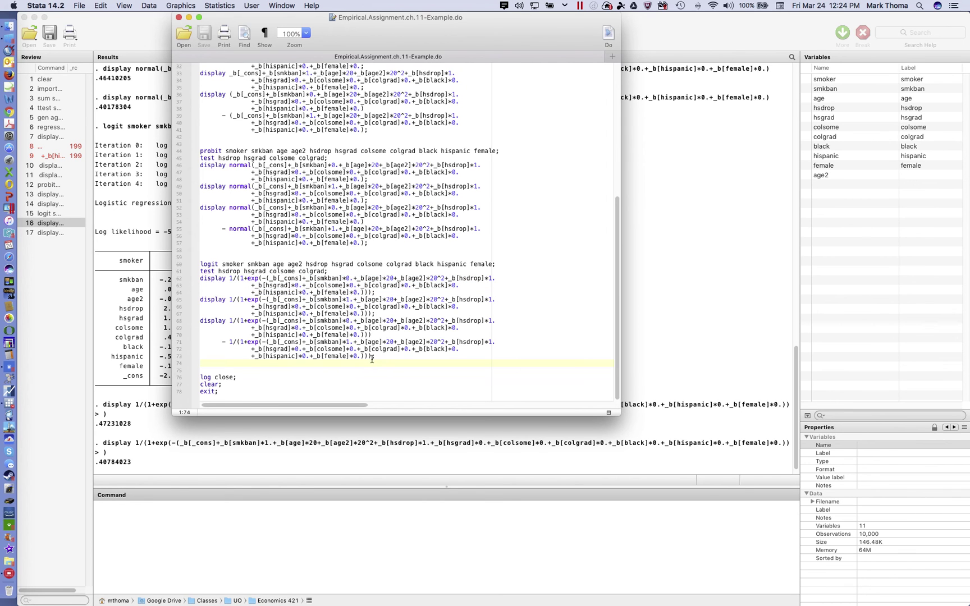
pyautogui.moveTo(372, 357); pyautogui.dragTo(201, 321)
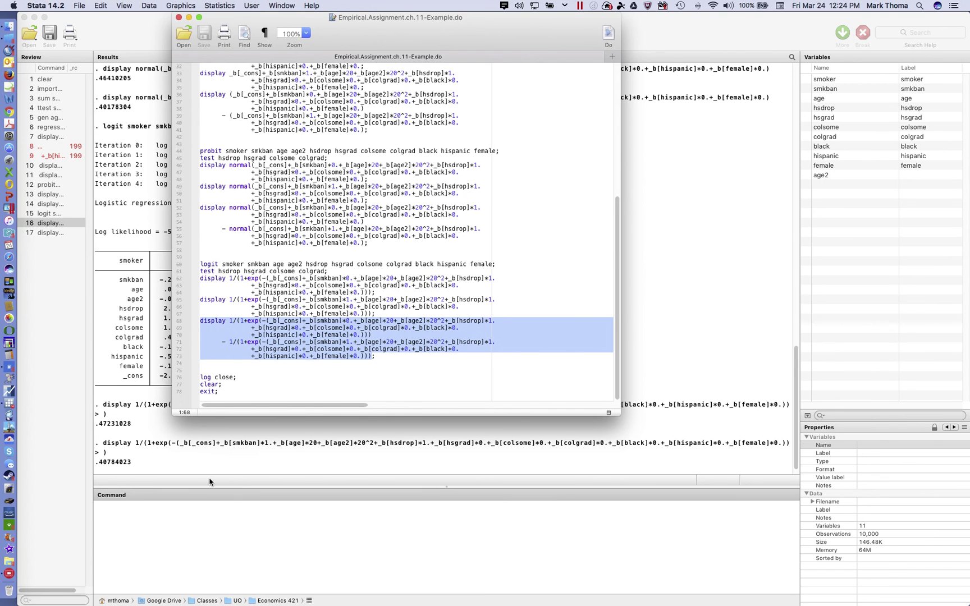
pyautogui.click(186, 528)
pyautogui.press('super+v')
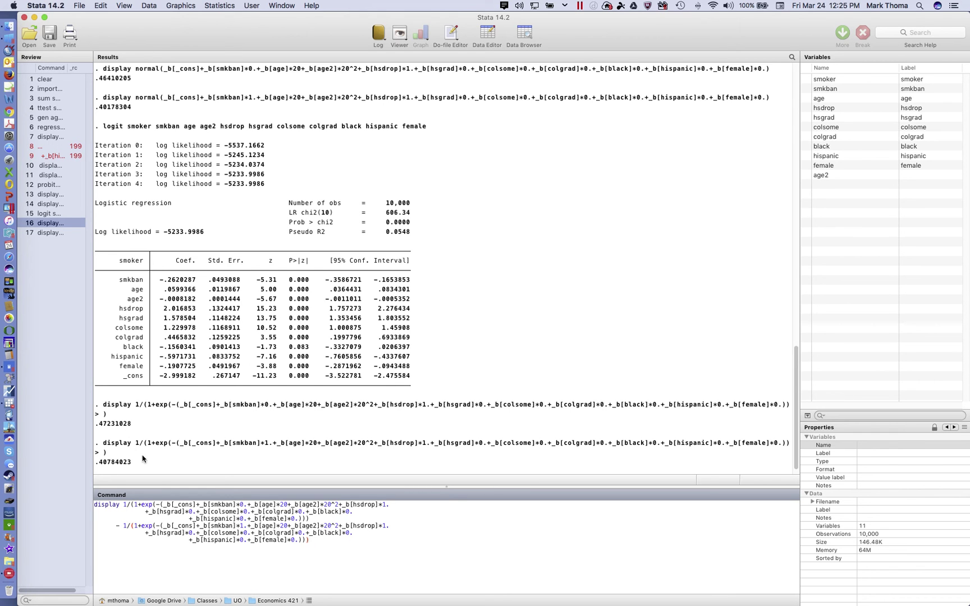
pyautogui.click(969, 448)
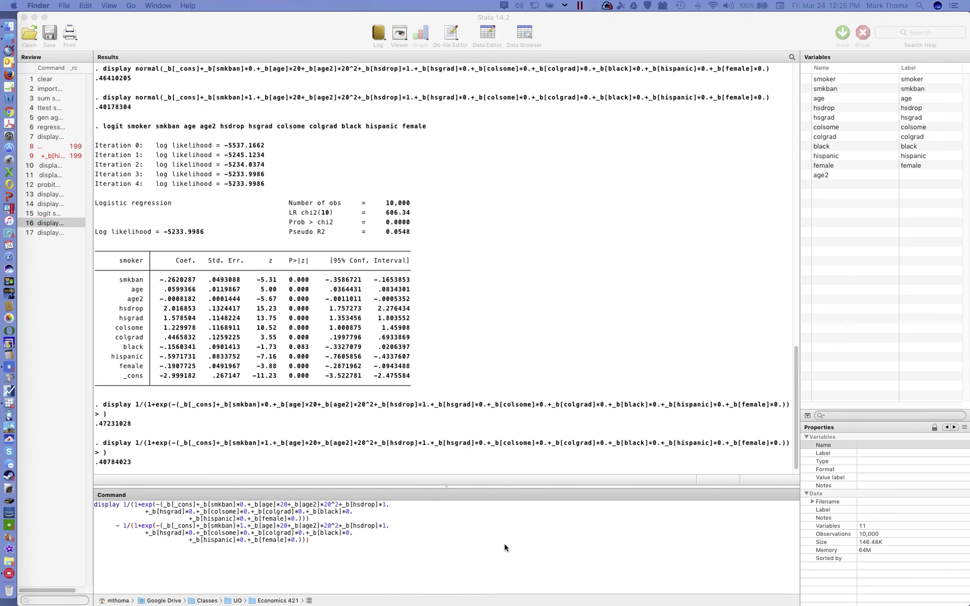
pyautogui.click(513, 550)
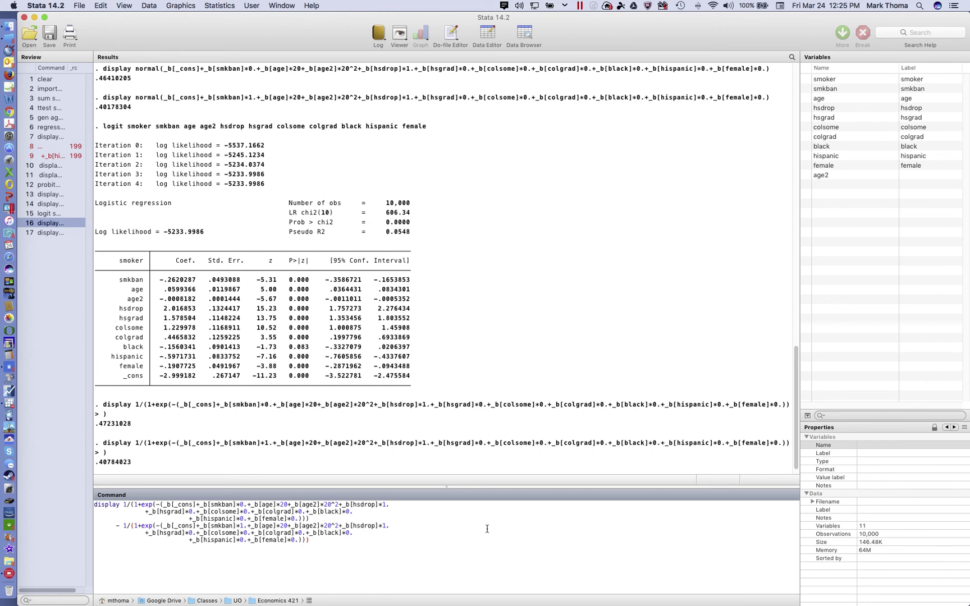
pyautogui.press('super+a')
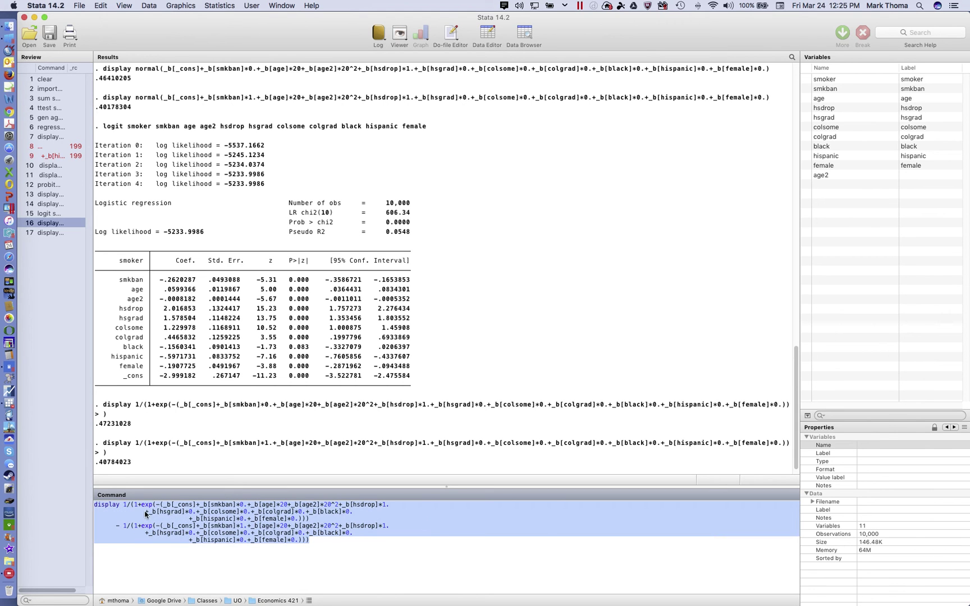
# Join the three lines of the first probability expression into one, keeping the 0. multiplier on black.
pyautogui.click(148, 538)
pyautogui.press('BackSpace')
pyautogui.press('BackSpace')
pyautogui.press('BackSpace')
pyautogui.press('BackSpace')
pyautogui.press('BackSpace')
pyautogui.press('BackSpace')
pyautogui.press('BackSpace')
pyautogui.press('BackSpace')
pyautogui.press('BackSpace')
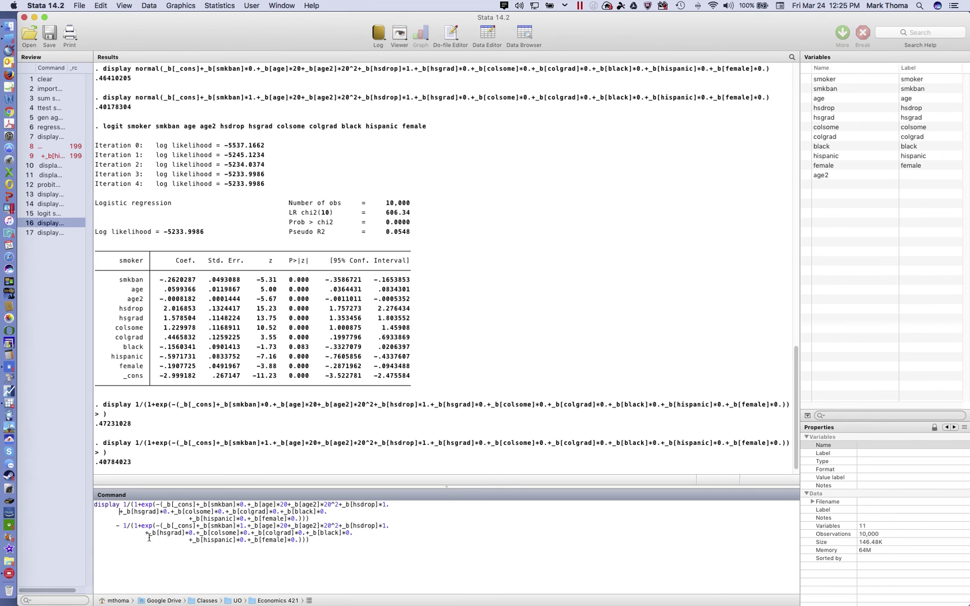
pyautogui.press('BackSpace')
pyautogui.press('BackSpace')
pyautogui.press('BackSpace')
pyautogui.press('BackSpace')
pyautogui.press('BackSpace')
pyautogui.press('BackSpace')
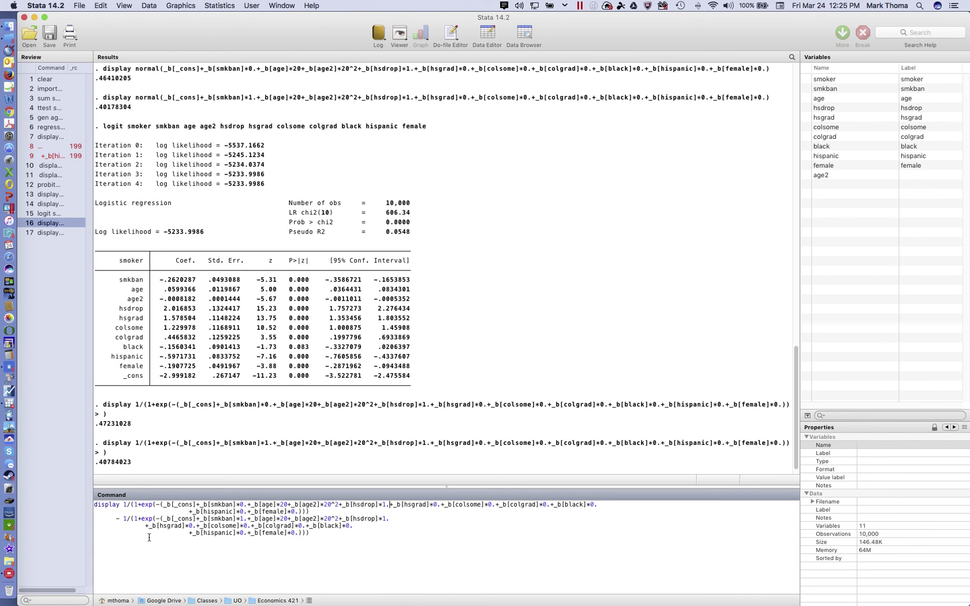
pyautogui.click(189, 511)
pyautogui.press('BackSpace')
pyautogui.press('BackSpace')
pyautogui.press('BackSpace')
pyautogui.press('BackSpace')
pyautogui.press('BackSpace')
pyautogui.press('BackSpace')
pyautogui.press('BackSpace')
pyautogui.press('BackSpace')
pyautogui.press('BackSpace')
pyautogui.press('BackSpace')
pyautogui.press('BackSpace')
pyautogui.press('BackSpace')
pyautogui.press('BackSpace')
pyautogui.press('BackSpace')
pyautogui.press('BackSpace')
pyautogui.press('BackSpace')
pyautogui.press('BackSpace')
pyautogui.press('BackSpace')
pyautogui.press('BackSpace')
pyautogui.press('BackSpace')
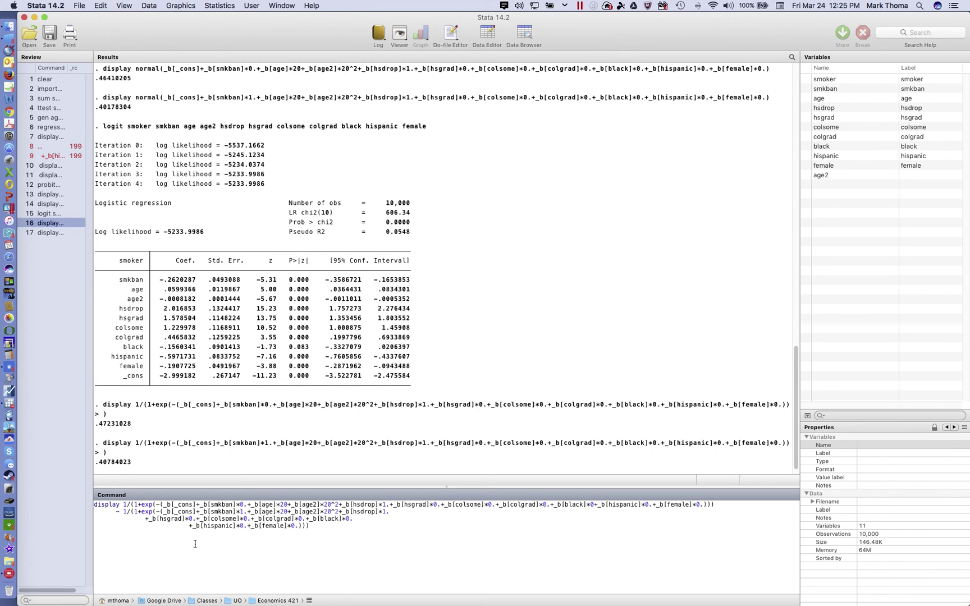
pyautogui.write('.')
# Append the subtracted smkban*1 expression and its continuation lines to the same command line, and run the logit probability difference.
pyautogui.press('BackSpace')
pyautogui.press('BackSpace')
pyautogui.press('BackSpace')
pyautogui.press('BackSpace')
pyautogui.press('BackSpace')
pyautogui.press('BackSpace')
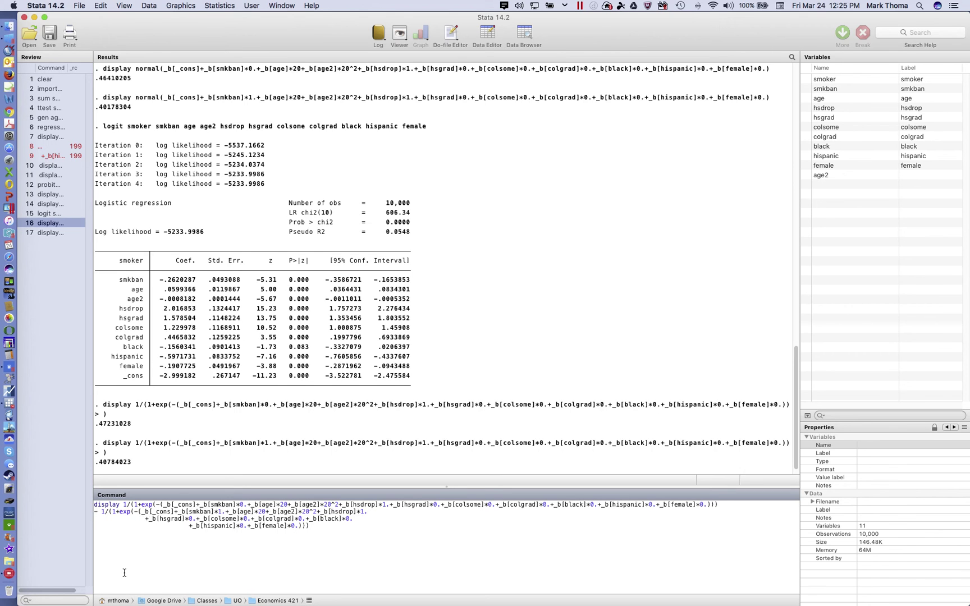
pyautogui.press('BackSpace')
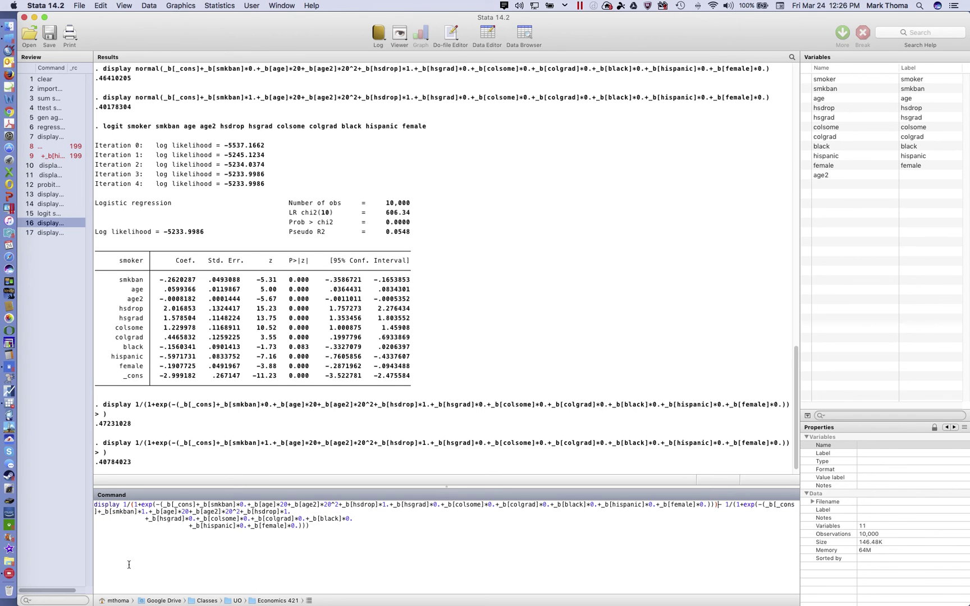
pyautogui.click(147, 522)
pyautogui.press('BackSpace')
pyautogui.press('BackSpace')
pyautogui.press('BackSpace')
pyautogui.press('BackSpace')
pyautogui.press('BackSpace')
pyautogui.press('BackSpace')
pyautogui.press('BackSpace')
pyautogui.press('BackSpace')
pyautogui.press('BackSpace')
pyautogui.press('BackSpace')
pyautogui.press('BackSpace')
pyautogui.press('BackSpace')
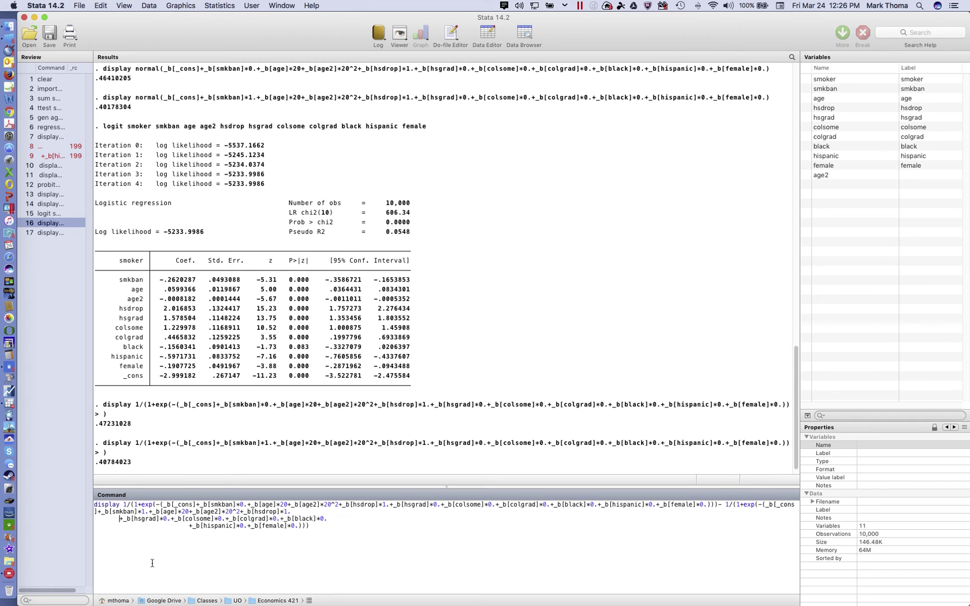
pyautogui.press('BackSpace')
pyautogui.press('BackSpace')
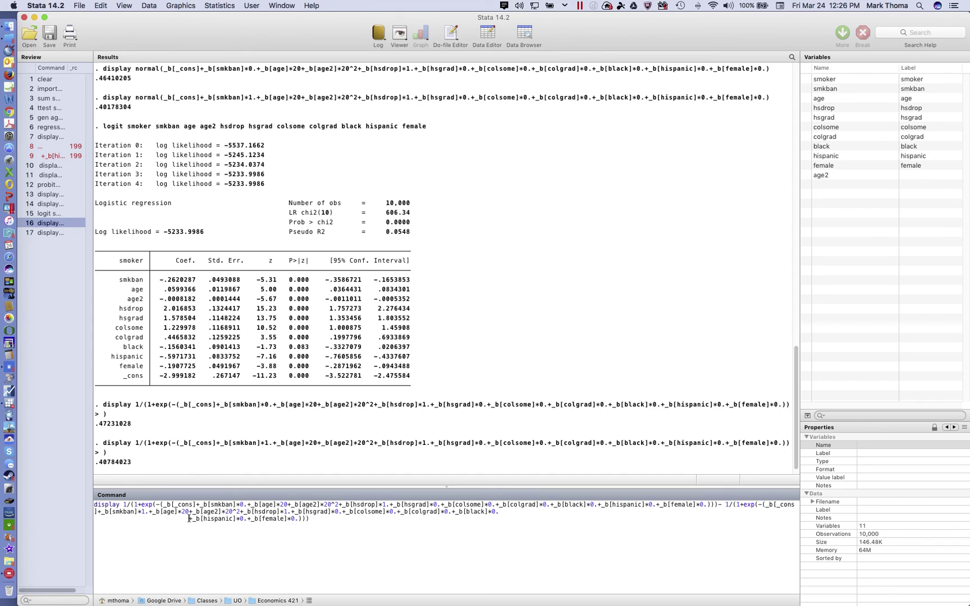
pyautogui.press('BackSpace')
pyautogui.press('BackSpace')
pyautogui.press('BackSpace')
pyautogui.press('BackSpace')
pyautogui.press('BackSpace')
pyautogui.press('BackSpace')
pyautogui.press('BackSpace')
pyautogui.press('BackSpace')
pyautogui.press('BackSpace')
pyautogui.press('BackSpace')
pyautogui.press('BackSpace')
pyautogui.press('BackSpace')
pyautogui.press('BackSpace')
pyautogui.press('BackSpace')
pyautogui.press('BackSpace')
pyautogui.press('BackSpace')
pyautogui.press('BackSpace')
pyautogui.press('BackSpace')
pyautogui.press('BackSpace')
pyautogui.press('BackSpace')
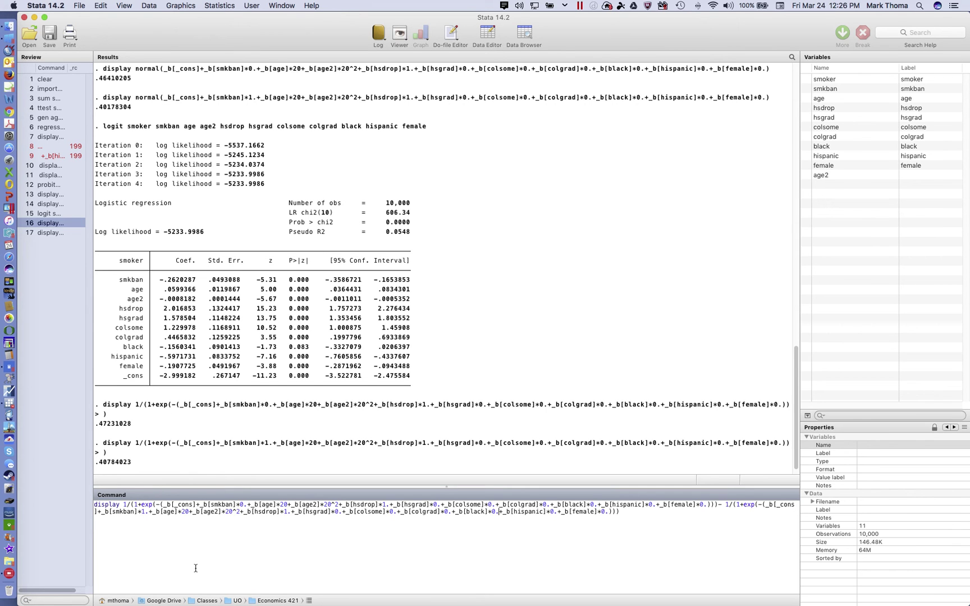
pyautogui.click(633, 513)
pyautogui.press('Return')
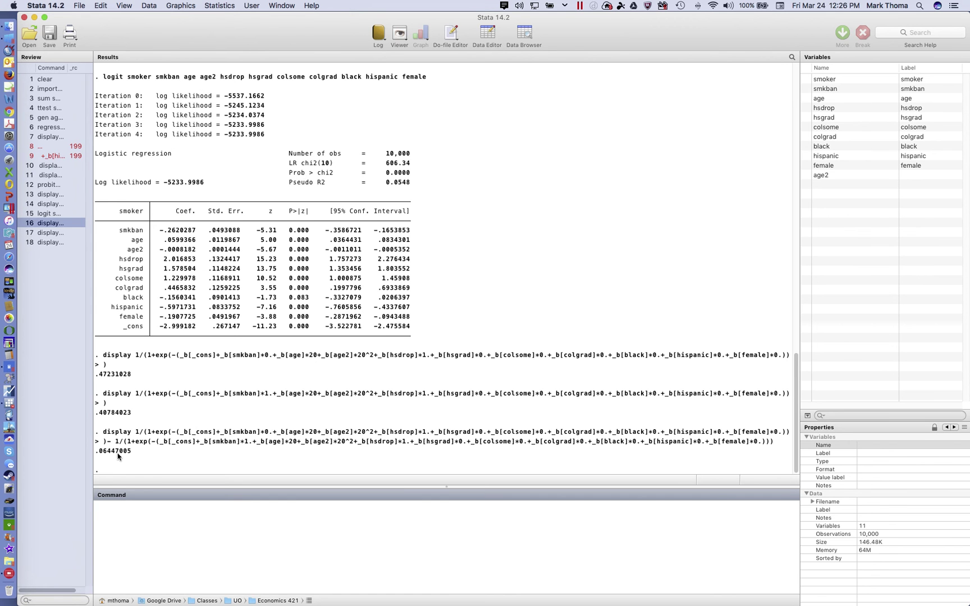
# Compare the logit probability difference with the earlier probit and linear probability predictions in the results.
pyautogui.scroll(5, 155, 343)
pyautogui.scroll(2, 155, 331)
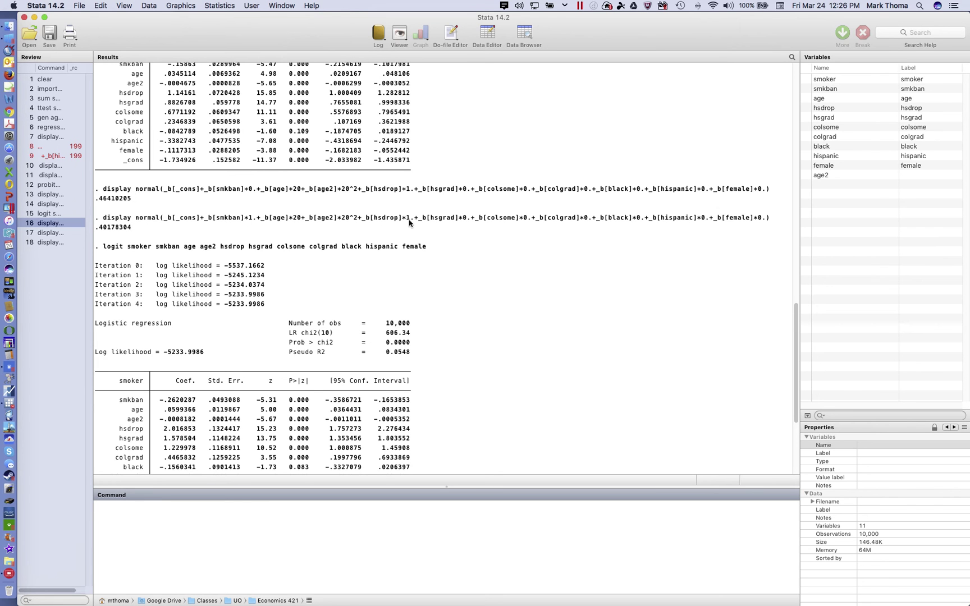
pyautogui.scroll(5, 307, 249)
pyautogui.scroll(4, 307, 249)
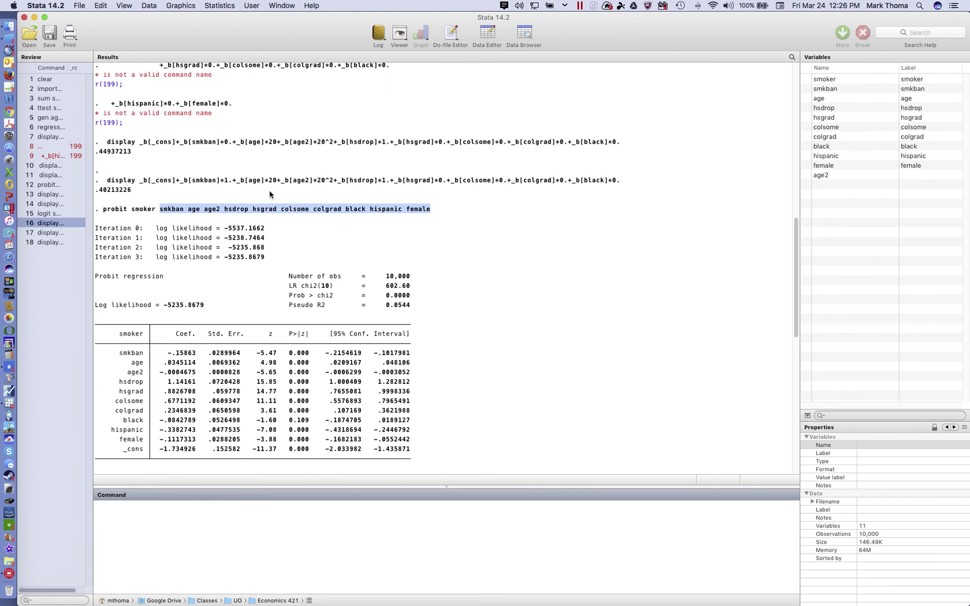
# Test the joint significance of hsdrop, hsgrad, colsome and colgrad after the logit regression.
pyautogui.scroll(-12, 219, 286)
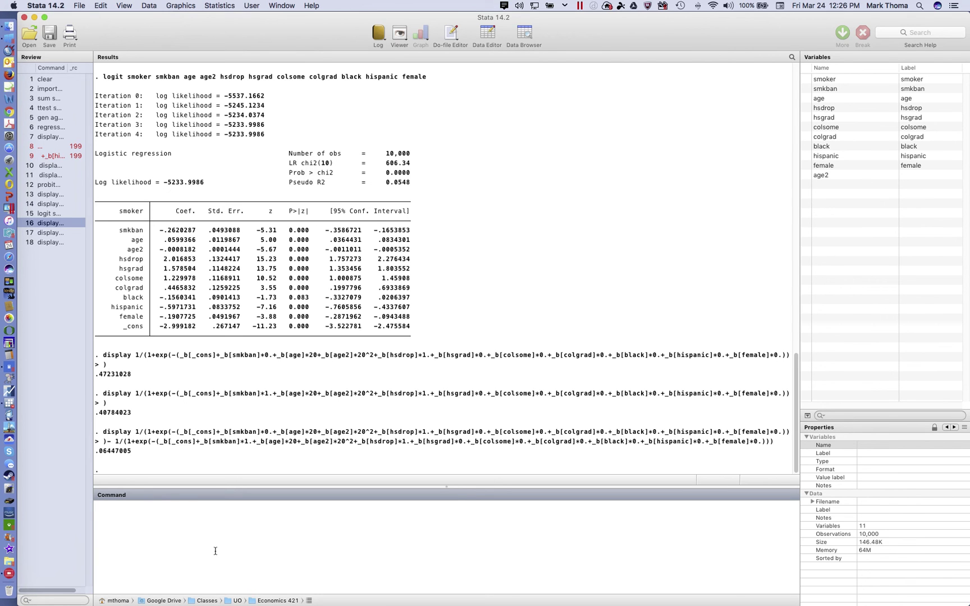
pyautogui.write('te')
pyautogui.write('st ')
pyautogui.write('hsdrop=')
pyautogui.write('0')
pyautogui.write(' hsgra')
pyautogui.write('d ')
pyautogui.write('co')
pyautogui.write('lsome')
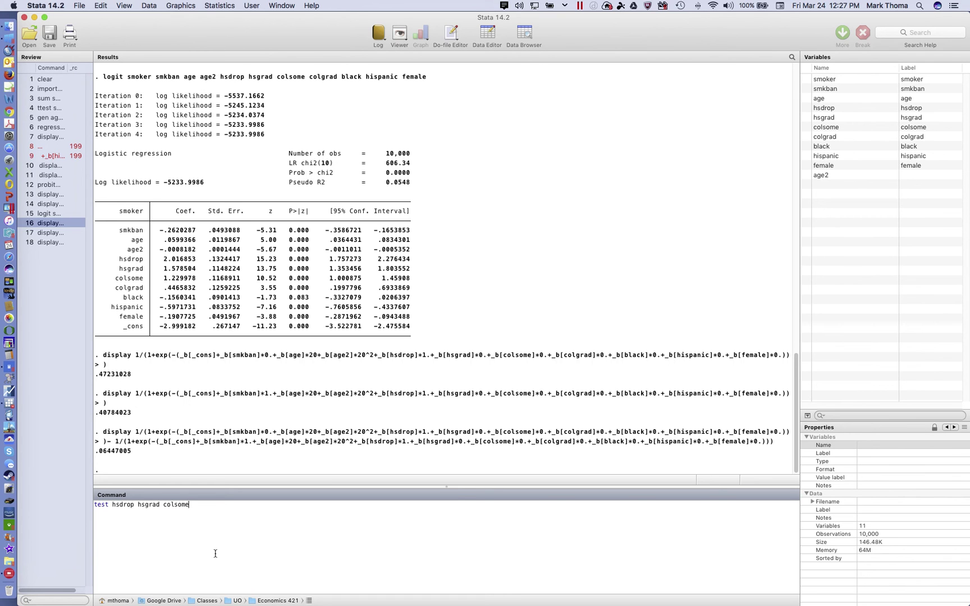
pyautogui.write(' colgrad')
pyautogui.press('Return')
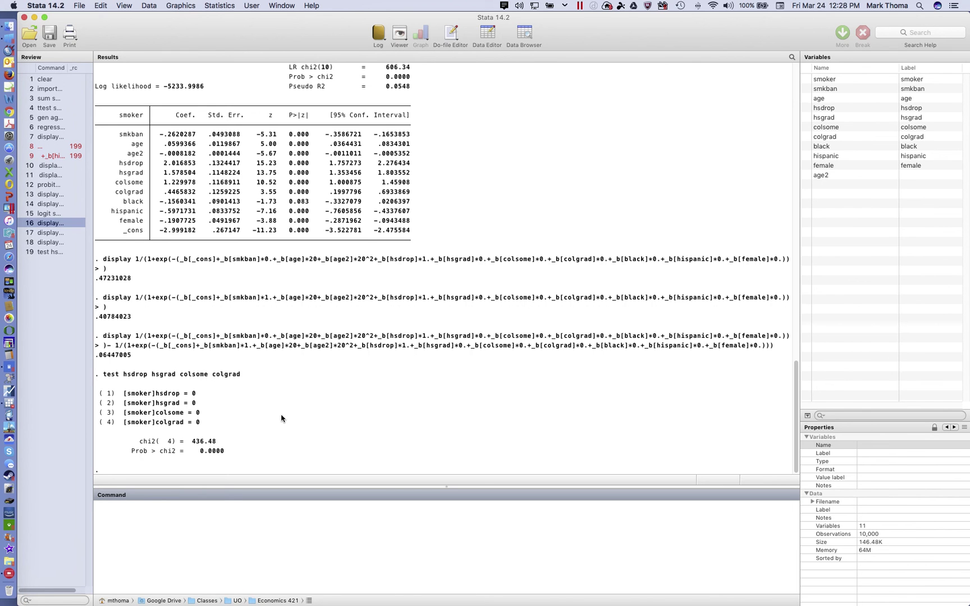
# Clear all output from the results.
pyautogui.rightClick(465, 168)
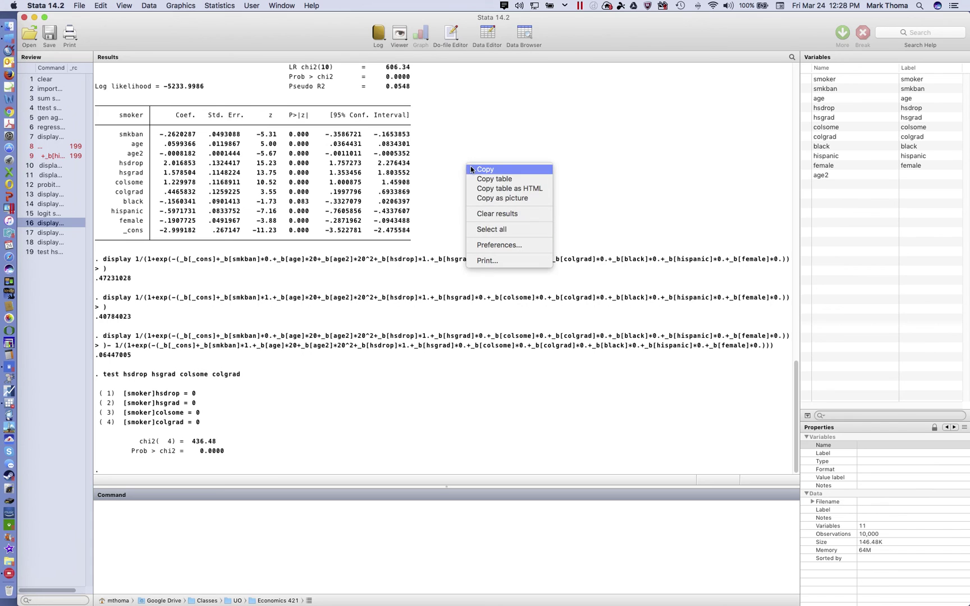
pyautogui.click(486, 215)
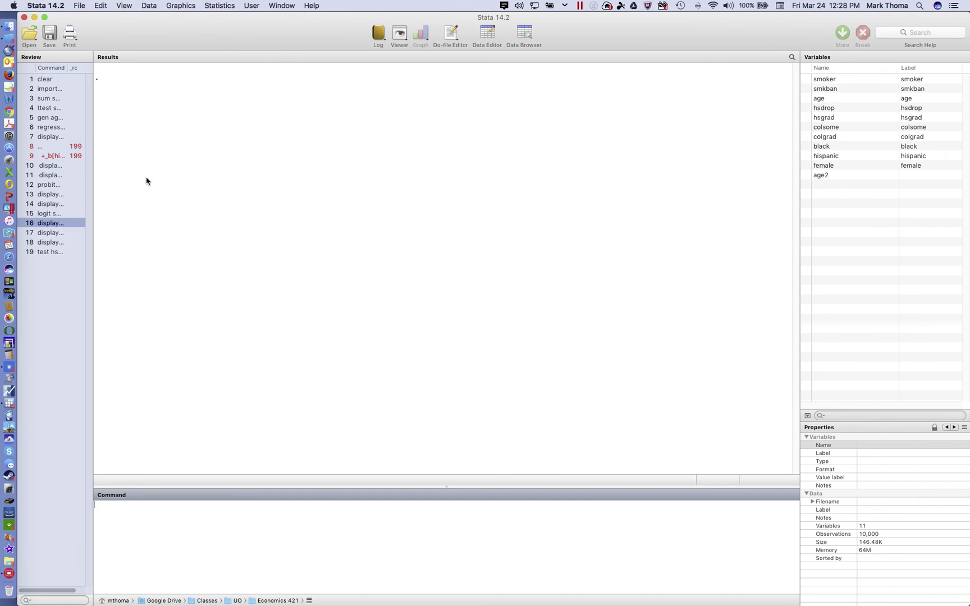
pyautogui.rightClick(55, 291)
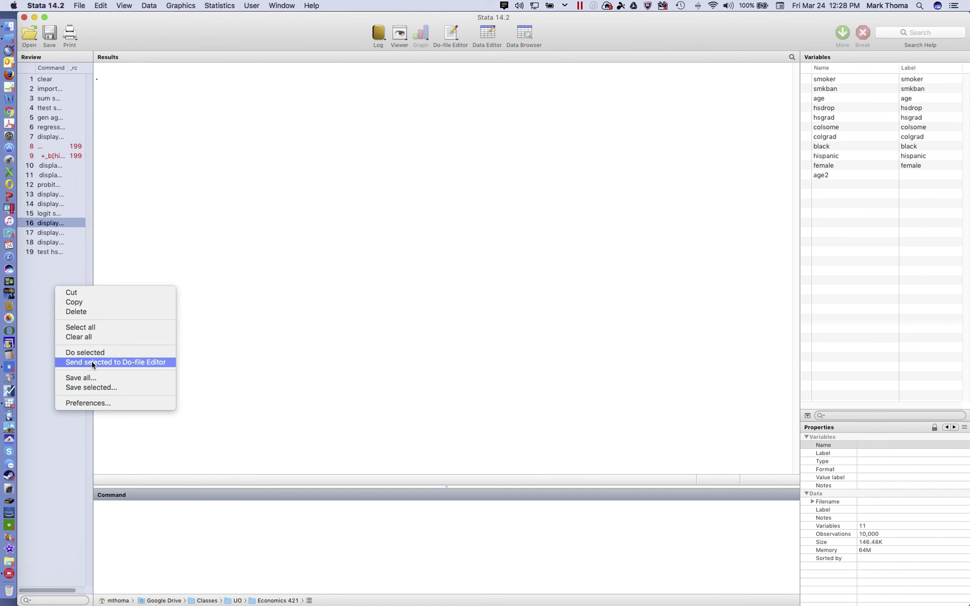
pyautogui.click(37, 275)
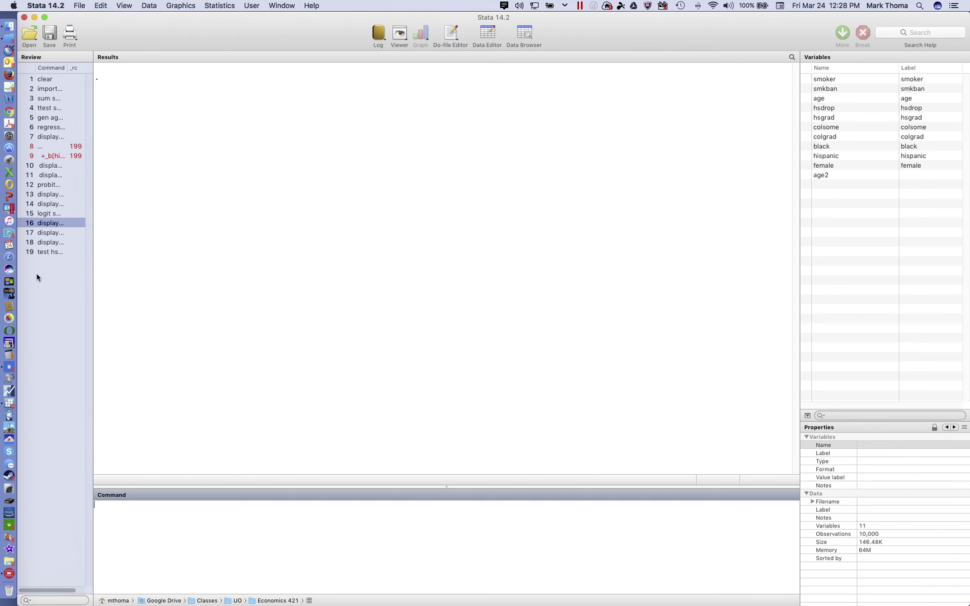
# Send all 19 commands from the command history to a new do-file and close it without saving.
pyautogui.click(46, 195)
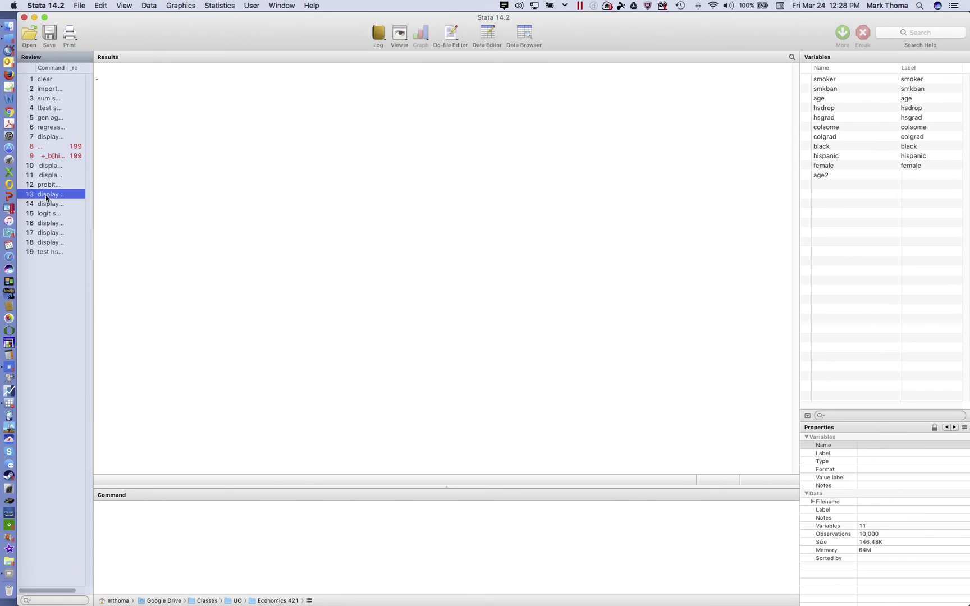
pyautogui.click(45, 81)
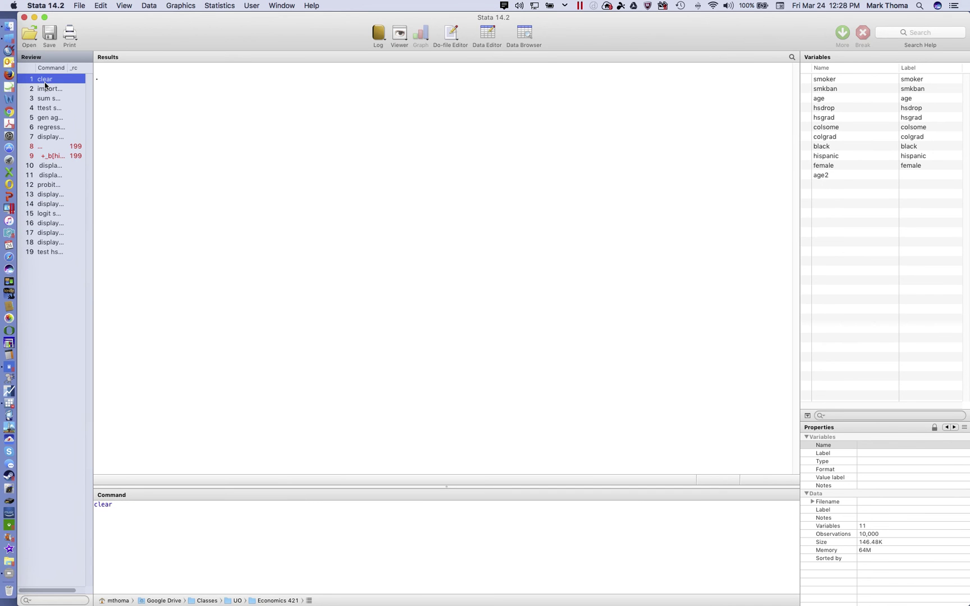
pyautogui.keyDown('shift'); pyautogui.click(45, 255); pyautogui.keyUp('shift')
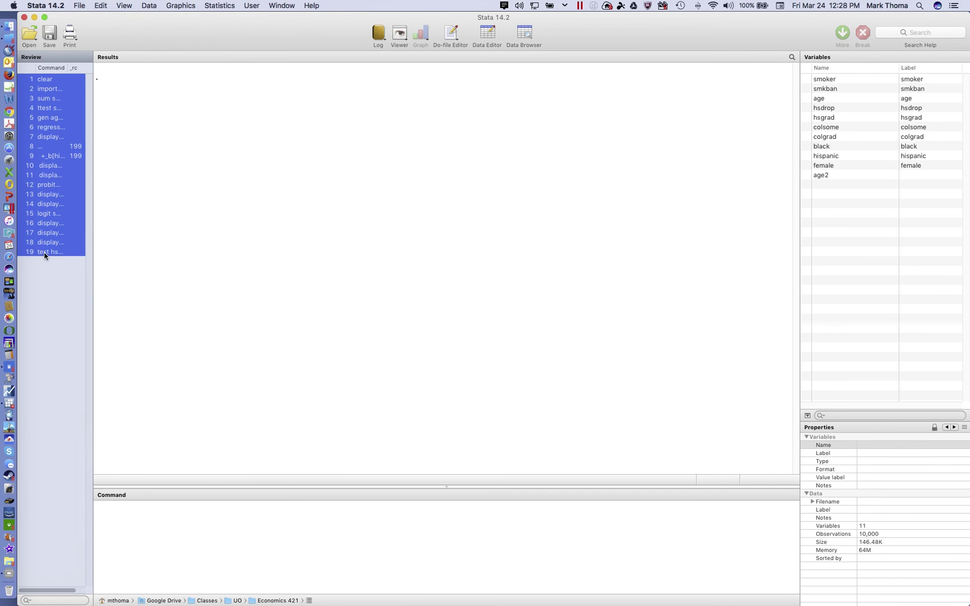
pyautogui.rightClick(53, 303)
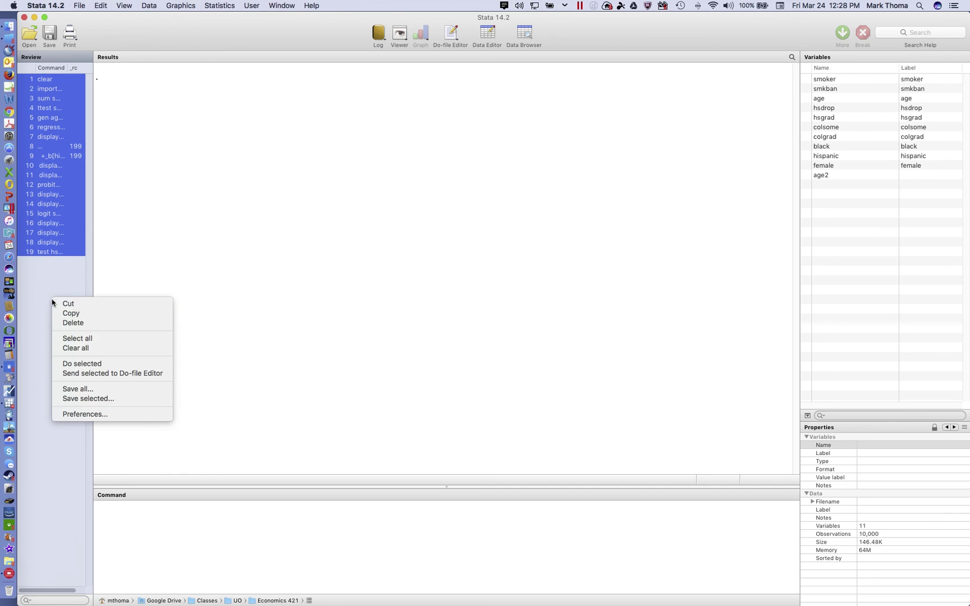
pyautogui.click(106, 372)
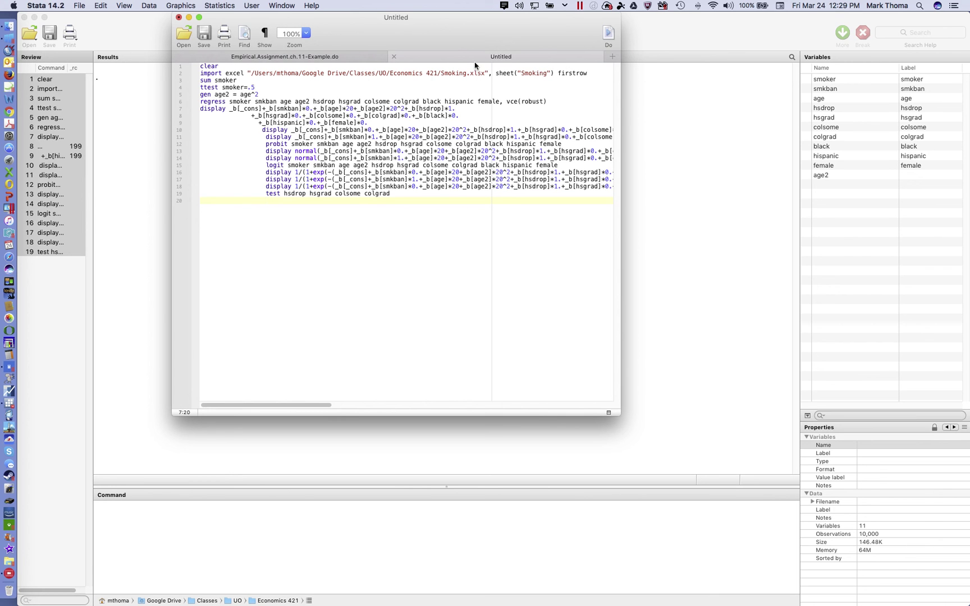
pyautogui.click(394, 57)
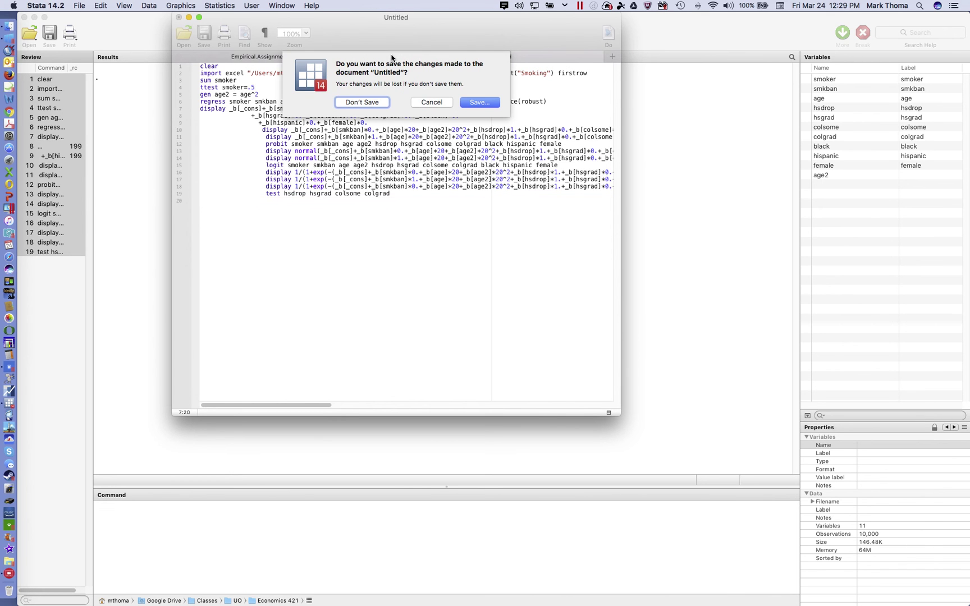
pyautogui.click(362, 101)
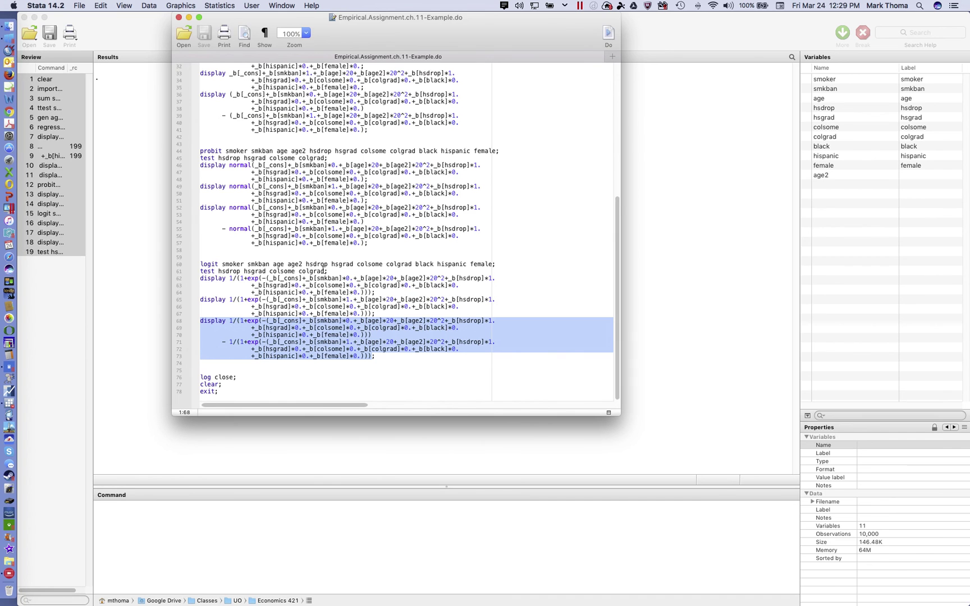
# Review the example do-file from its logit section back up to the opening setup lines.
pyautogui.click(523, 248)
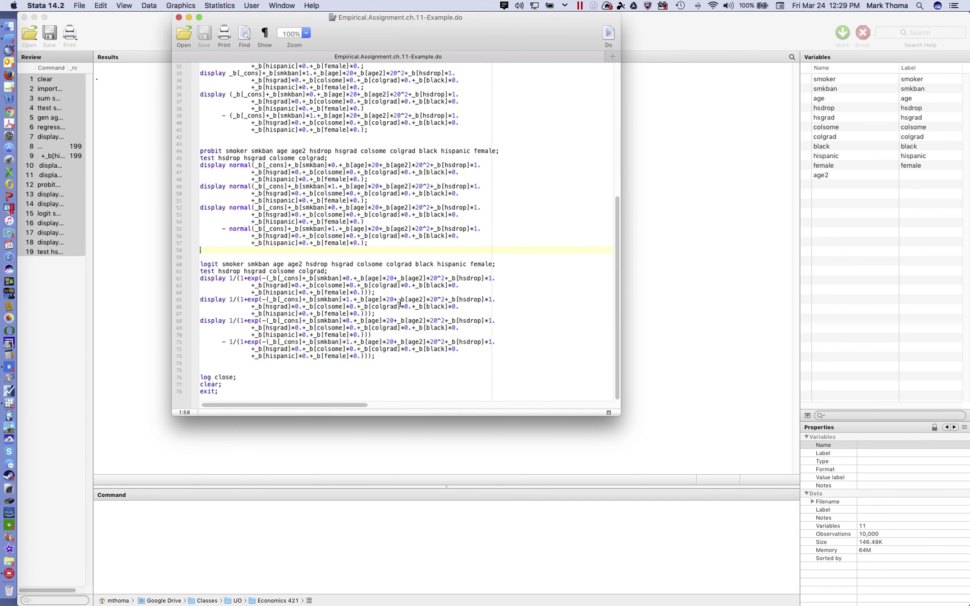
pyautogui.scroll(3, 400, 302)
pyautogui.scroll(10, 399, 303)
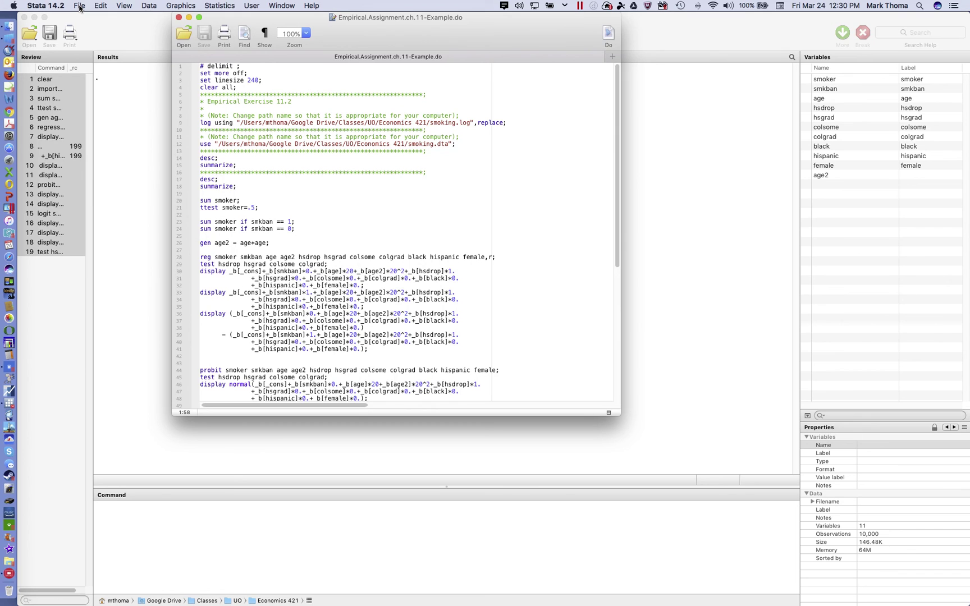
# Recall the Smoking.xlsx import command from the command history and clear it from the command line.
pyautogui.click(55, 92)
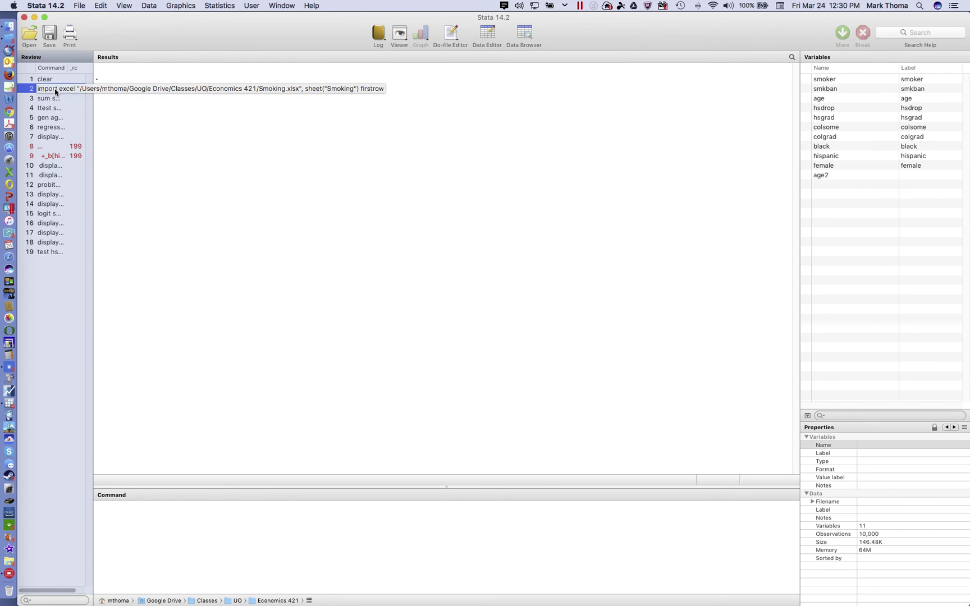
pyautogui.click(55, 91)
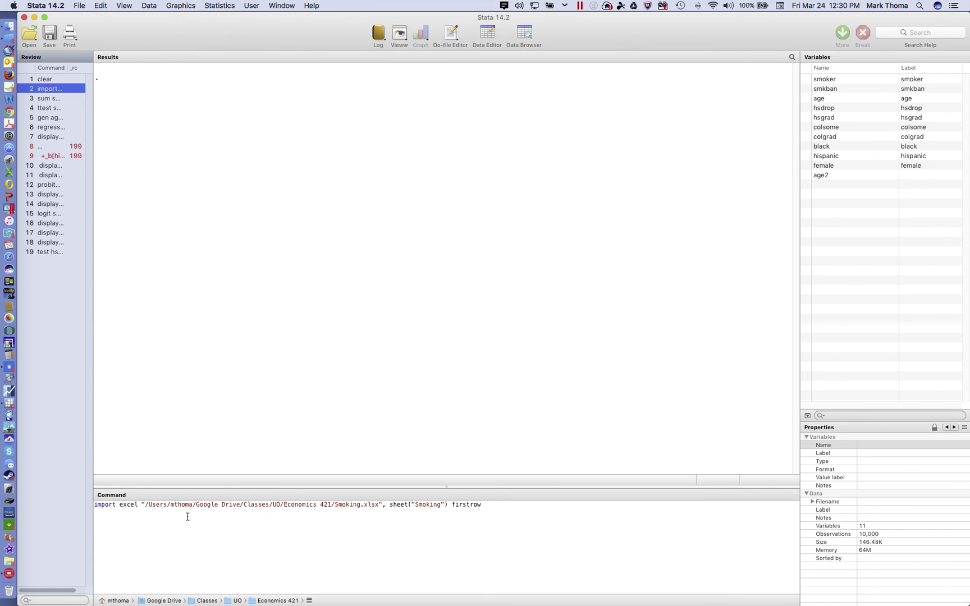
pyautogui.doubleClick(515, 508)
pyautogui.tripleClick(514, 509)
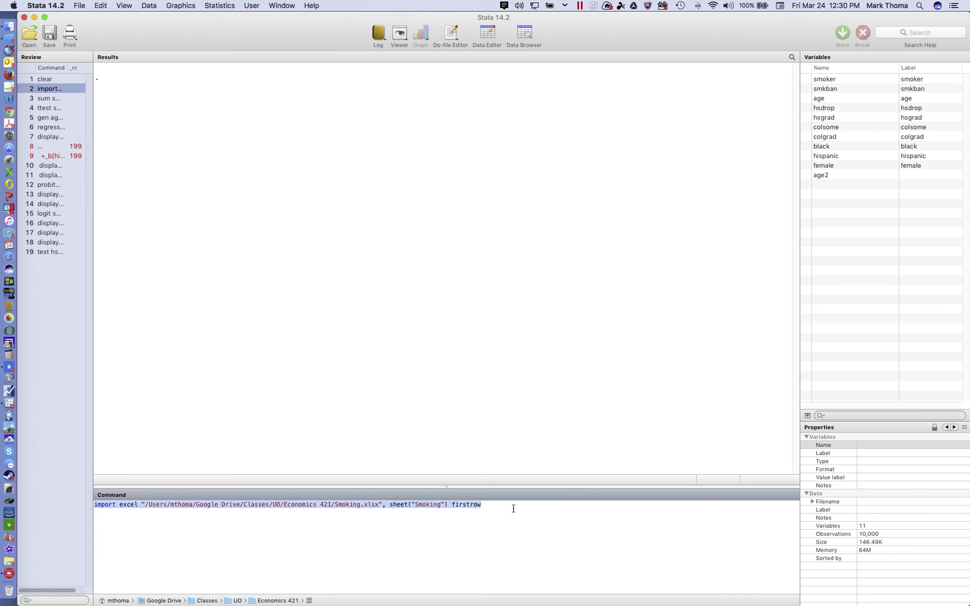
pyautogui.press('BackSpace')
# Examine the log using line in the example do-file and the log options offered in the main window.
pyautogui.click(277, 5)
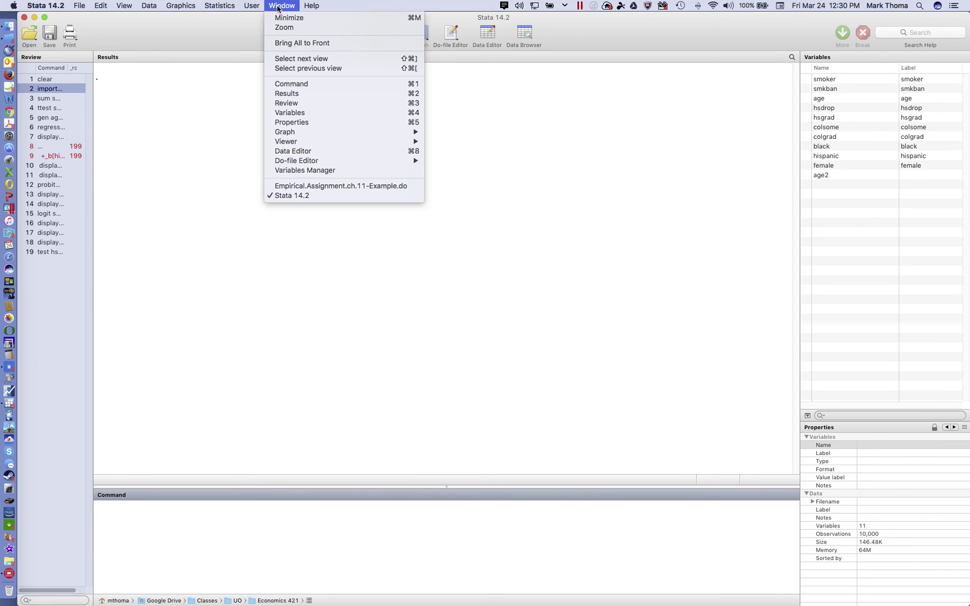
pyautogui.click(306, 196)
pyautogui.click(285, 7)
pyautogui.click(292, 186)
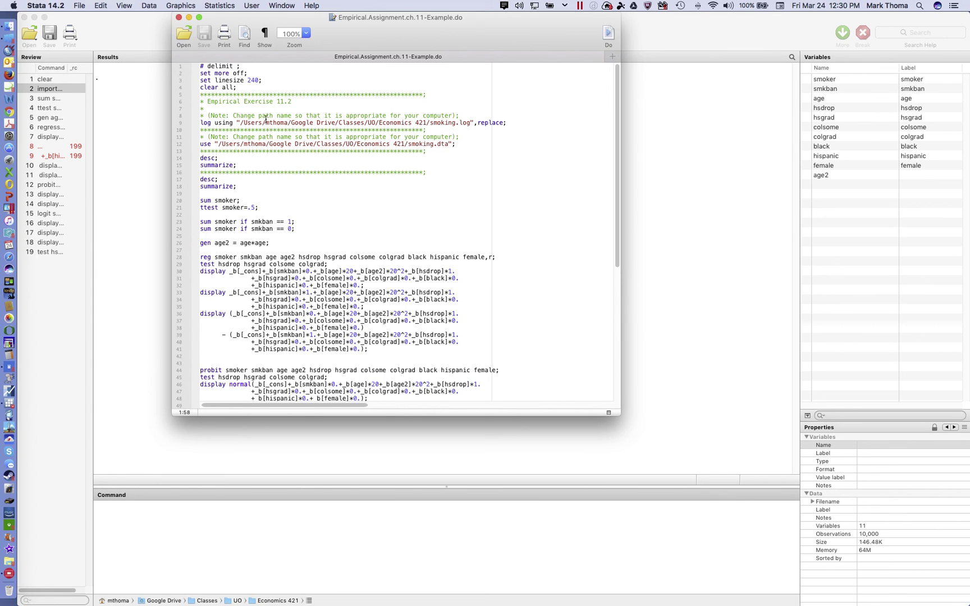
pyautogui.click(142, 153)
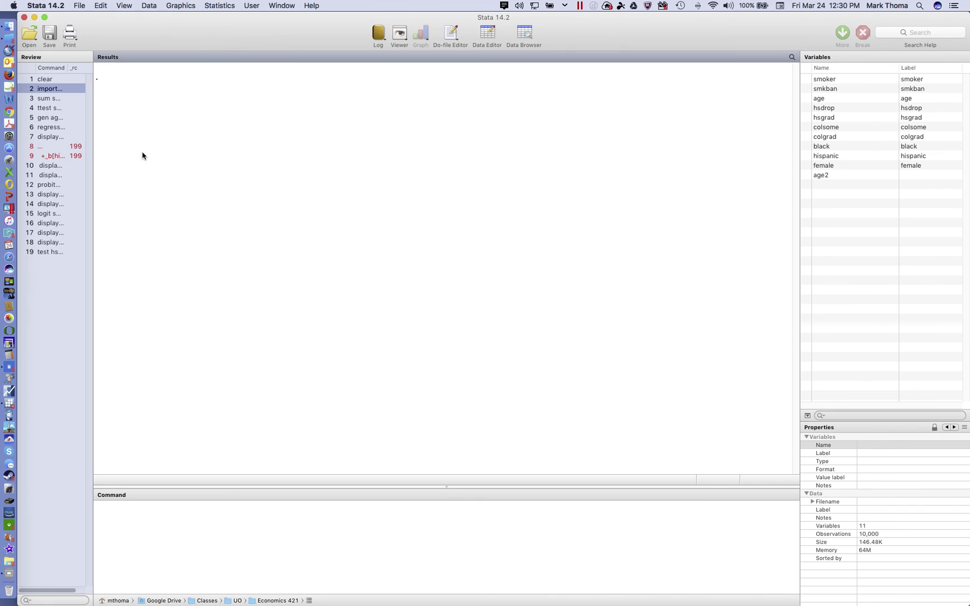
pyautogui.click(380, 38)
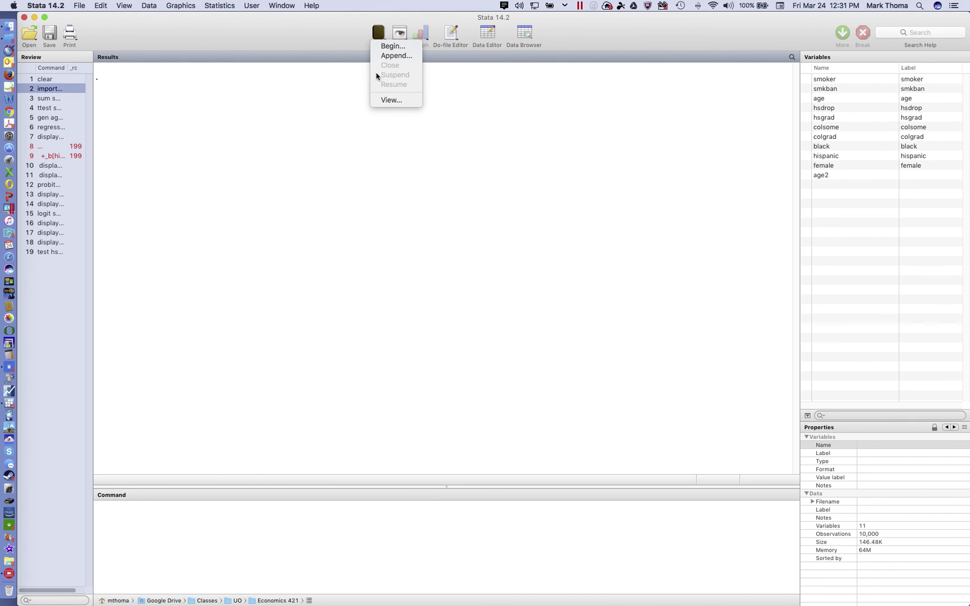
pyautogui.click(330, 110)
# Delete the repeated desc and summarize lines above sum smoker in the example do-file and save it.
pyautogui.click(286, 4)
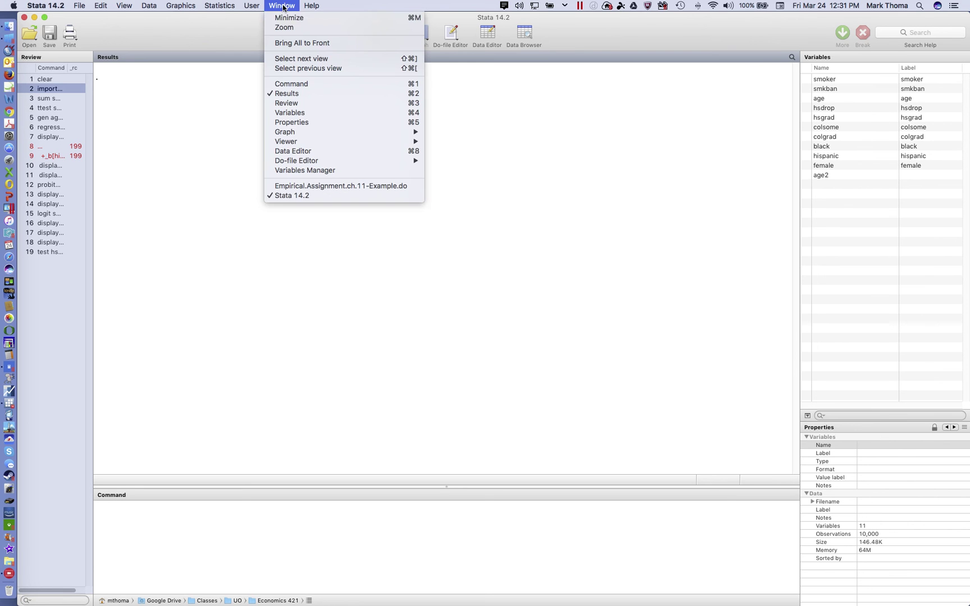
pyautogui.click(296, 187)
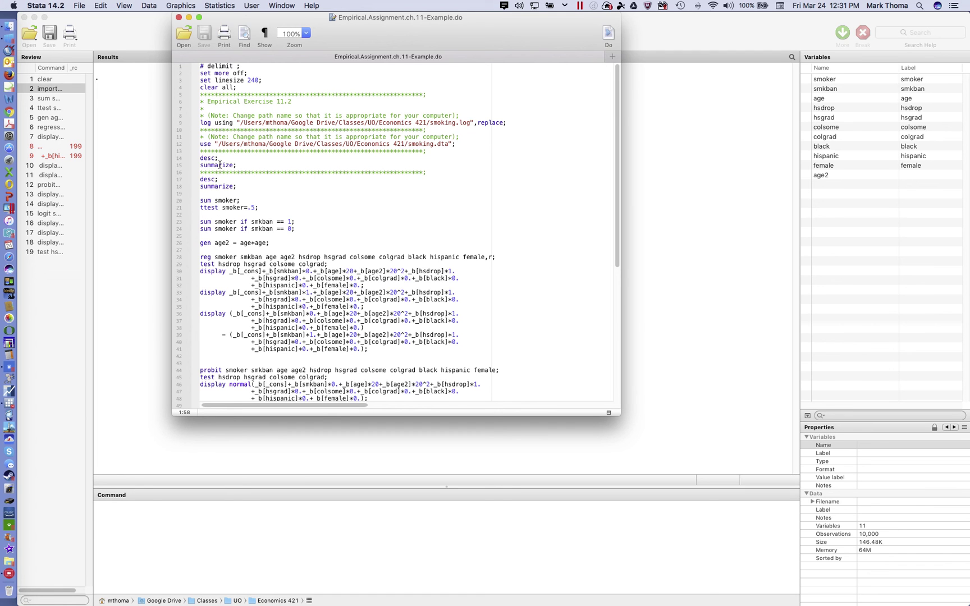
pyautogui.moveTo(243, 187); pyautogui.dragTo(202, 179)
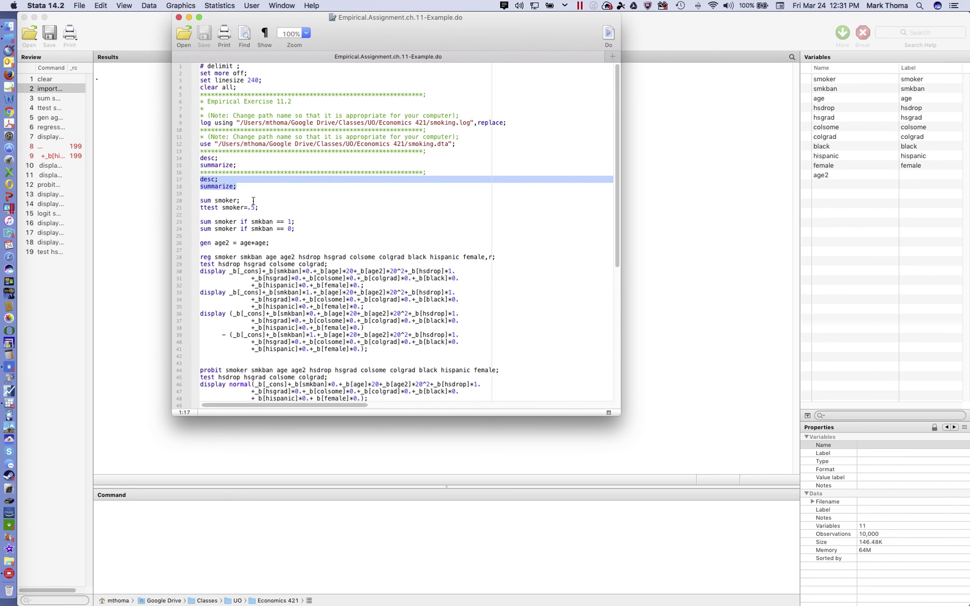
pyautogui.press('BackSpace')
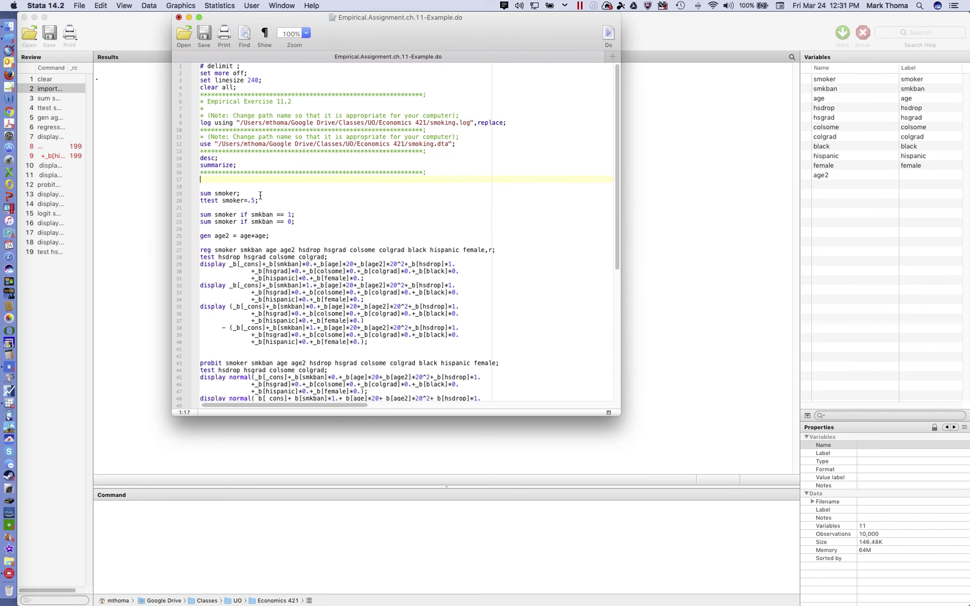
pyautogui.press('BackSpace')
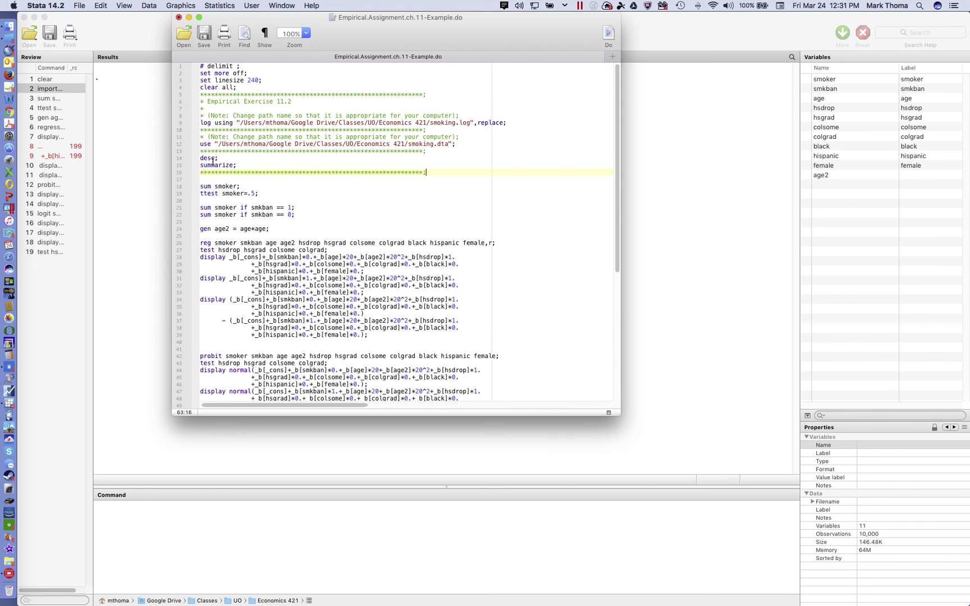
pyautogui.click(209, 35)
# Review the sum smoker, ttest, age2 and regression commands in the example do-file.
pyautogui.moveTo(259, 193); pyautogui.dragTo(203, 185)
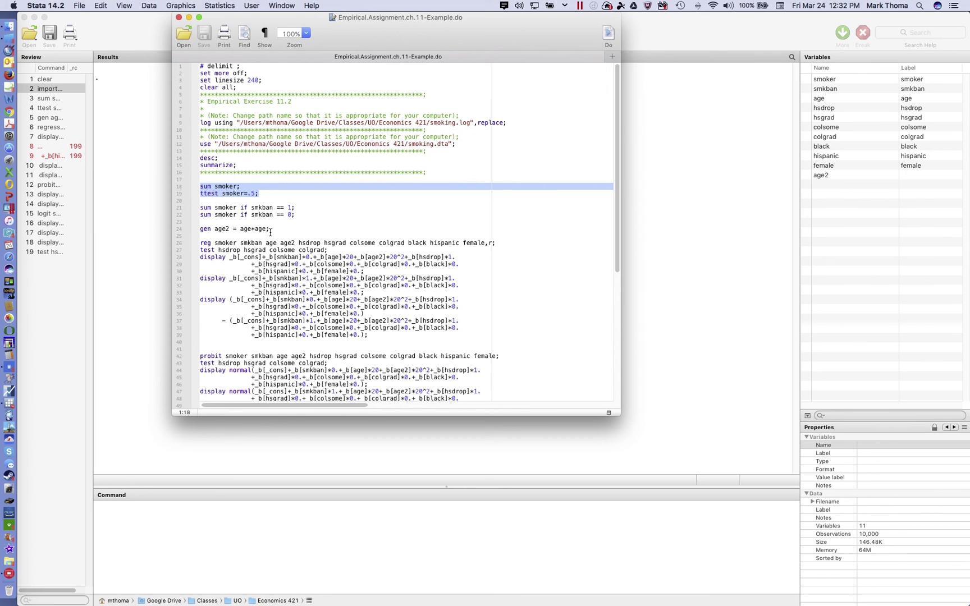
pyautogui.click(257, 232)
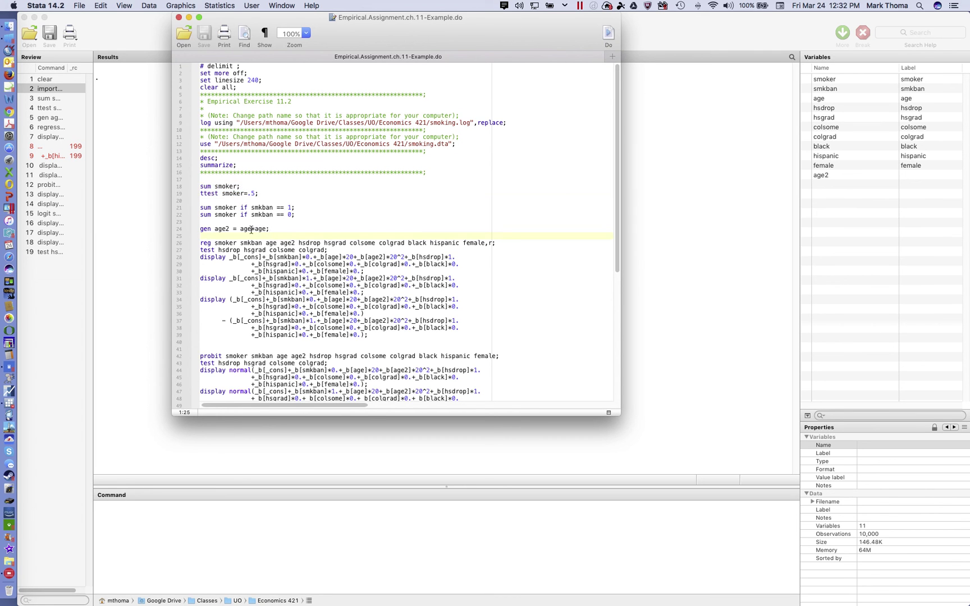
pyautogui.scroll(-3, 251, 230)
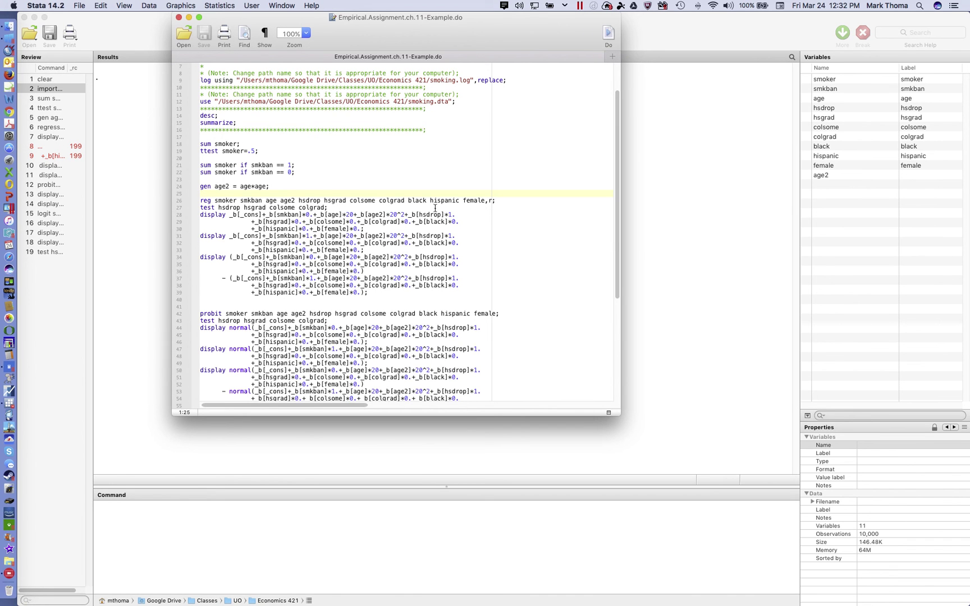
# Recall the gen age2 and robust regress commands from the command history, leaving the command line empty.
pyautogui.click(50, 117)
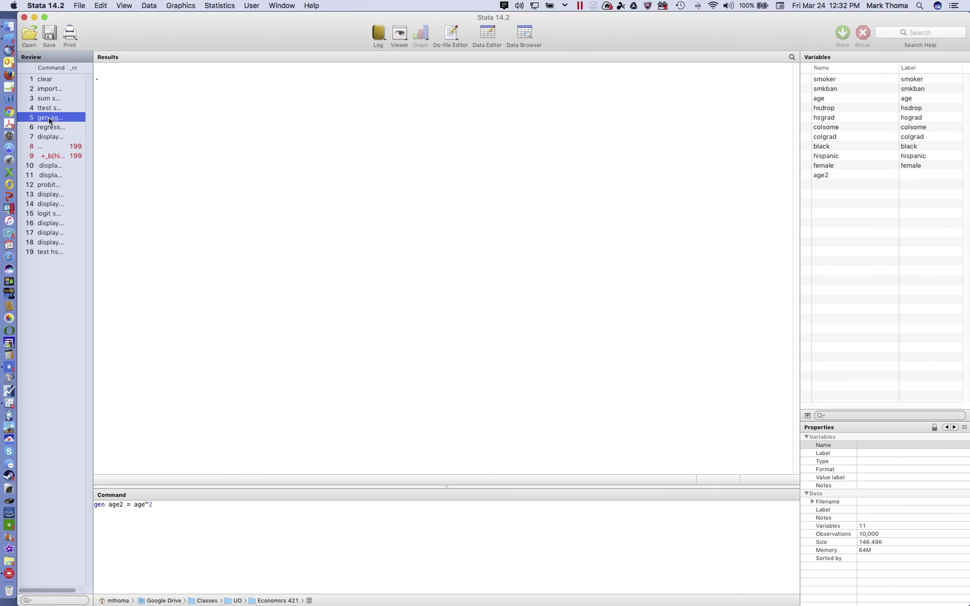
pyautogui.click(49, 127)
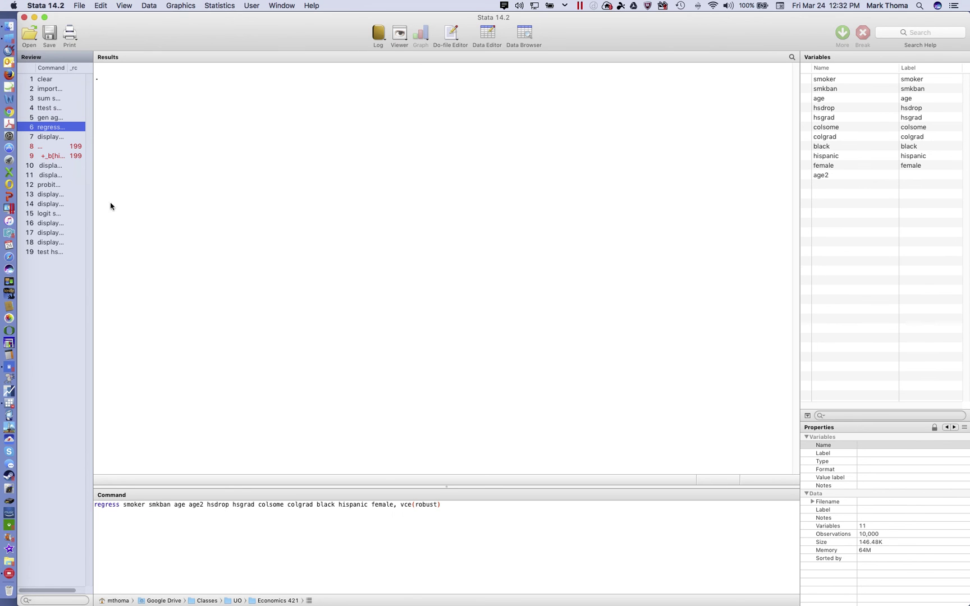
pyautogui.click(432, 511)
pyautogui.tripleClick(430, 508)
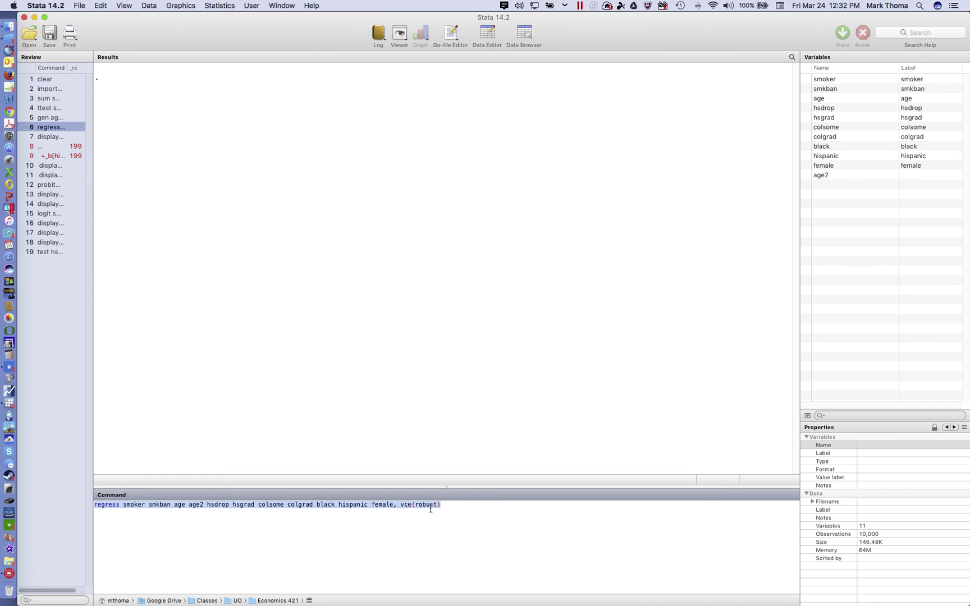
pyautogui.press('BackSpace')
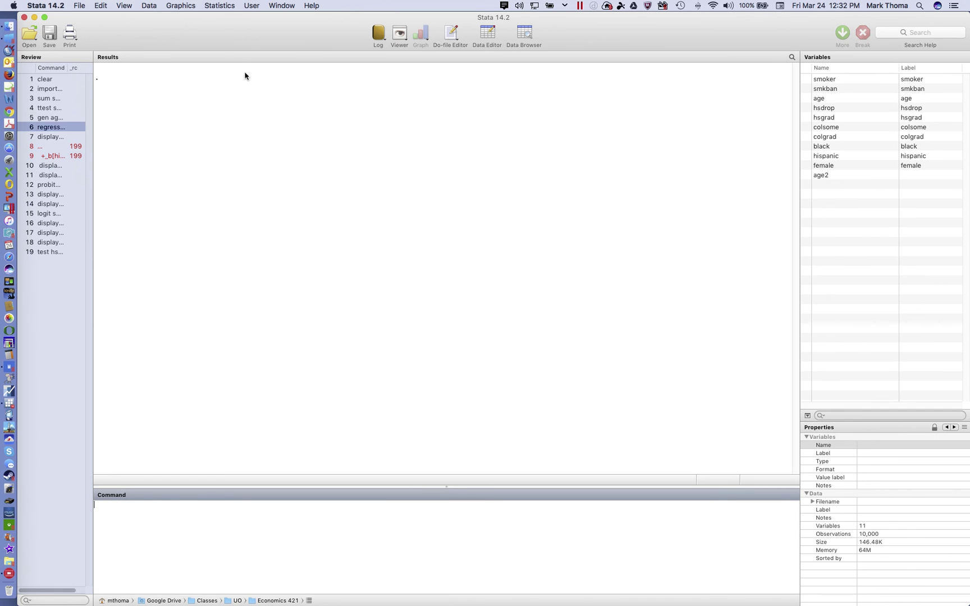
# Return to the example do-file and review its regression, probit and logit blocks with their education tests and predicted-probability display commands.
pyautogui.click(276, 7)
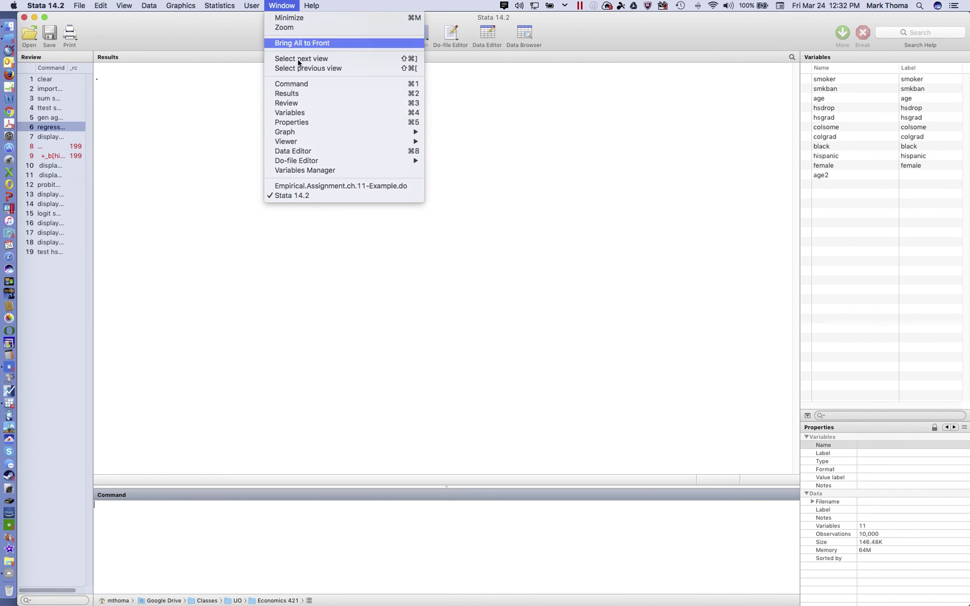
pyautogui.click(326, 187)
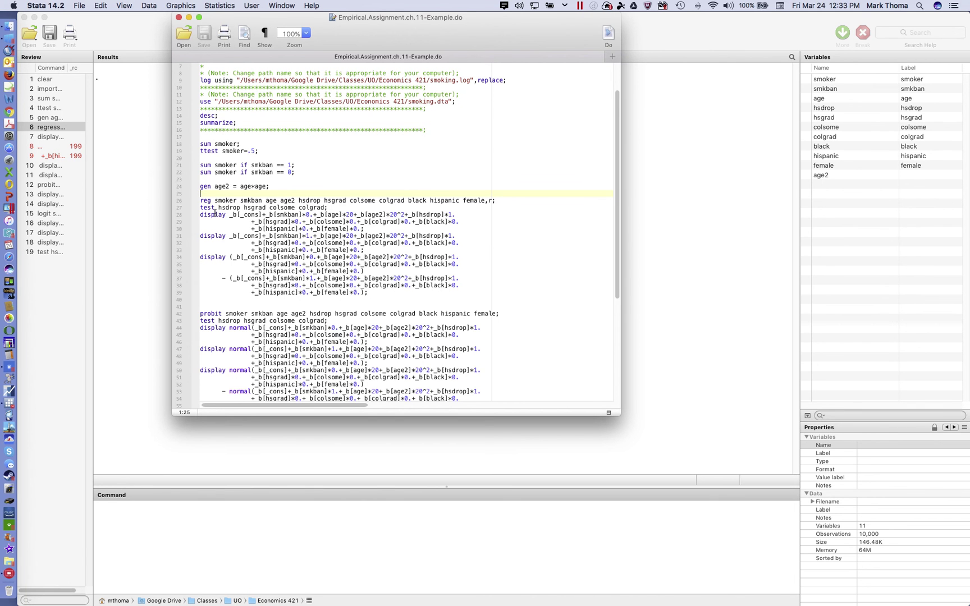
pyautogui.scroll(-4, 254, 295)
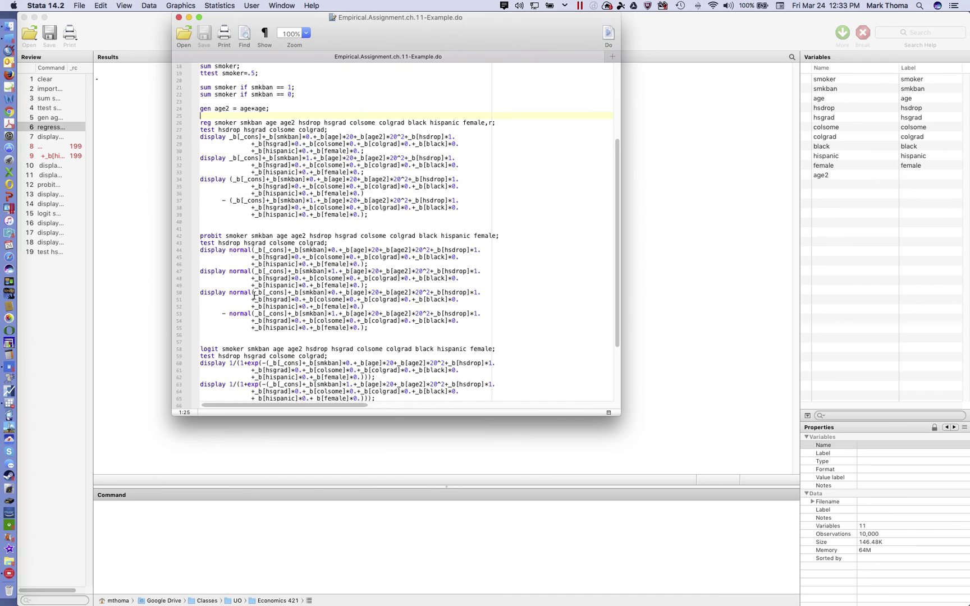
pyautogui.scroll(4, 254, 296)
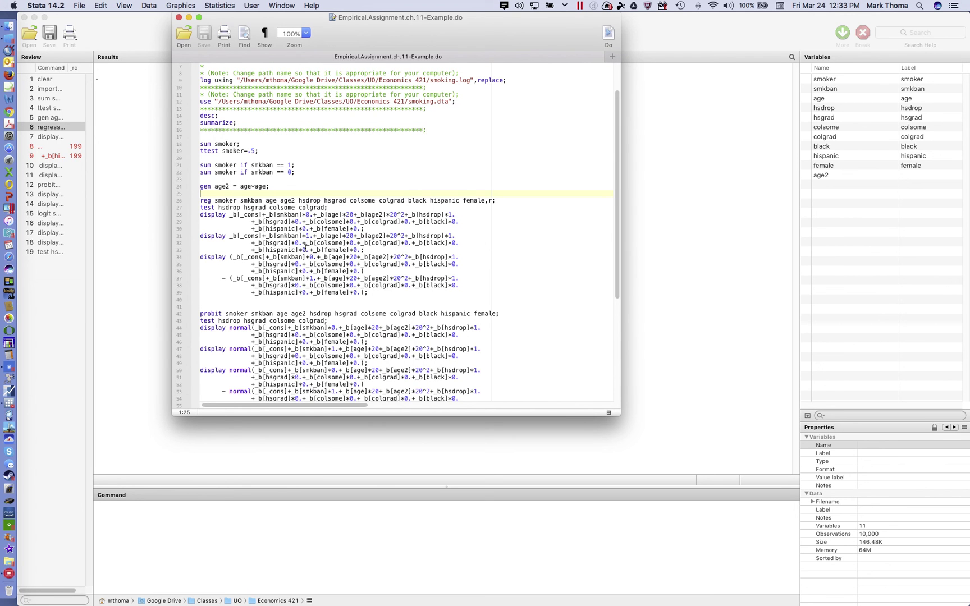
pyautogui.scroll(-8, 301, 272)
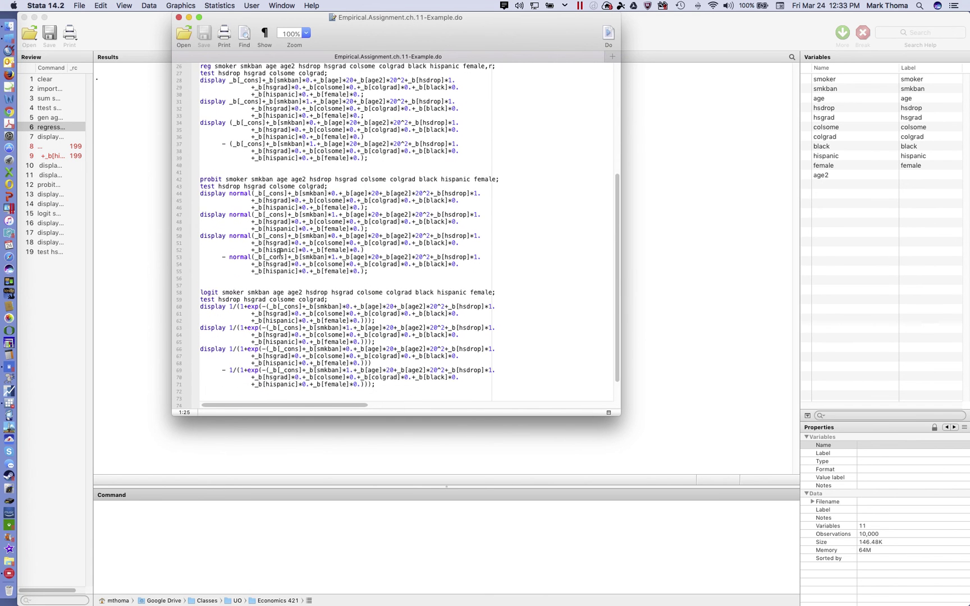
pyautogui.scroll(1, 247, 222)
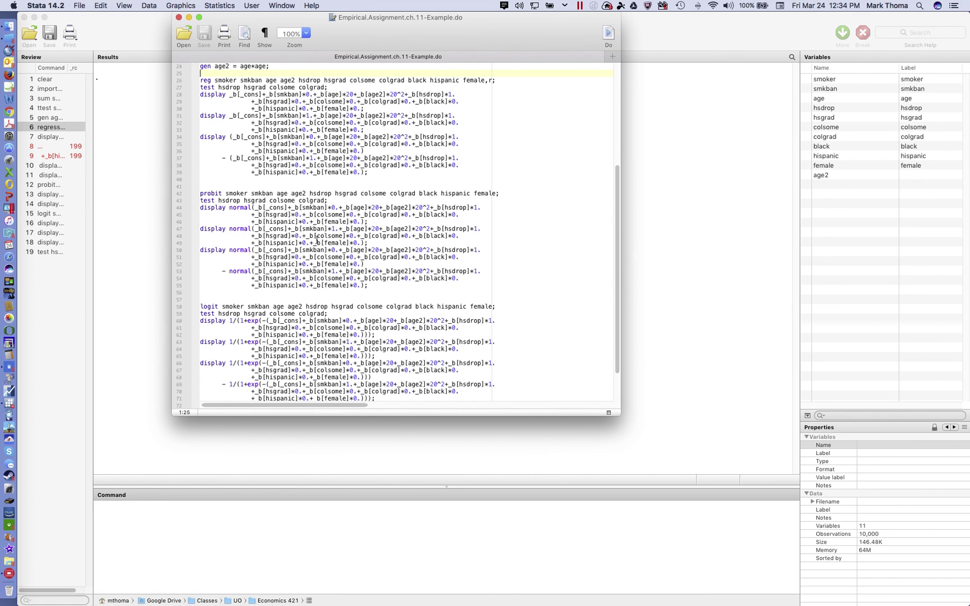
pyautogui.scroll(-3, 317, 247)
pyautogui.scroll(-3, 315, 259)
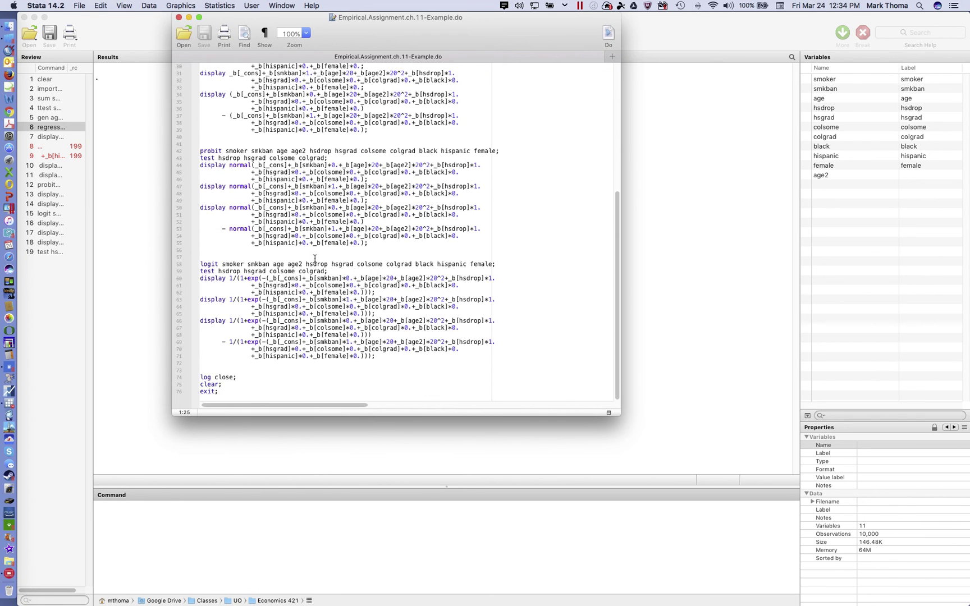
# Check the logit command and its display formula in the example do-file, and run the whole do-file.
pyautogui.doubleClick(220, 264)
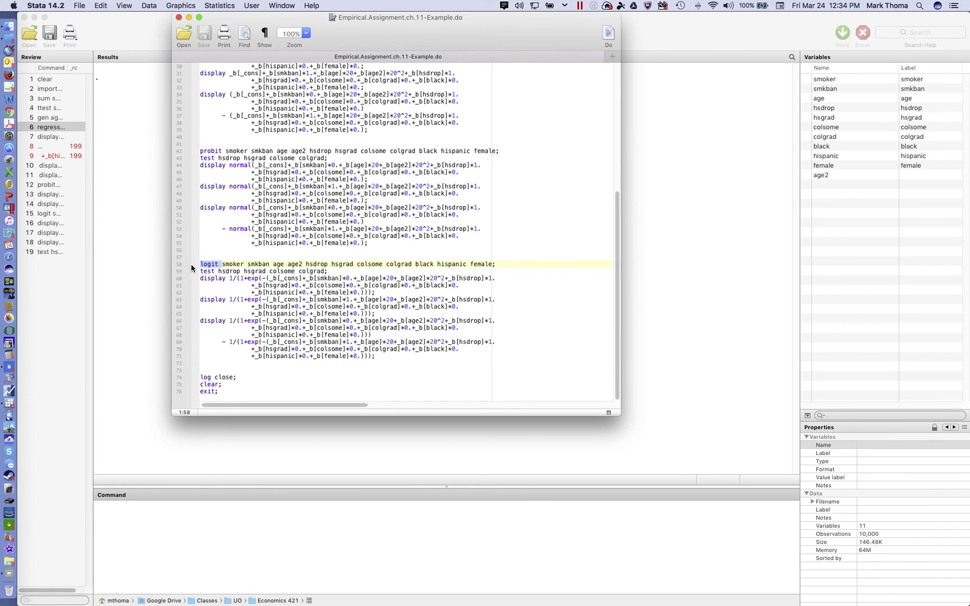
pyautogui.click(263, 279)
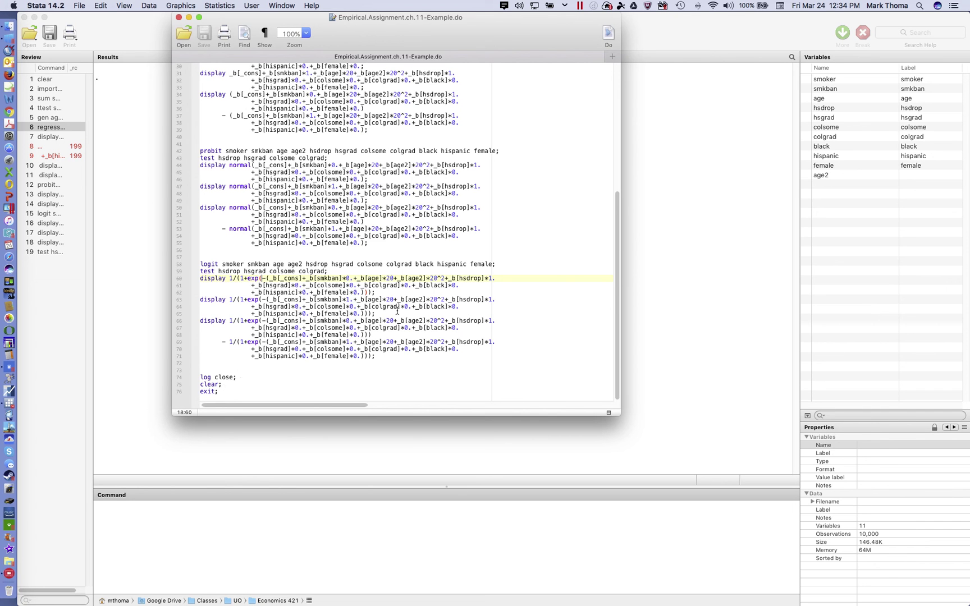
pyautogui.click(606, 43)
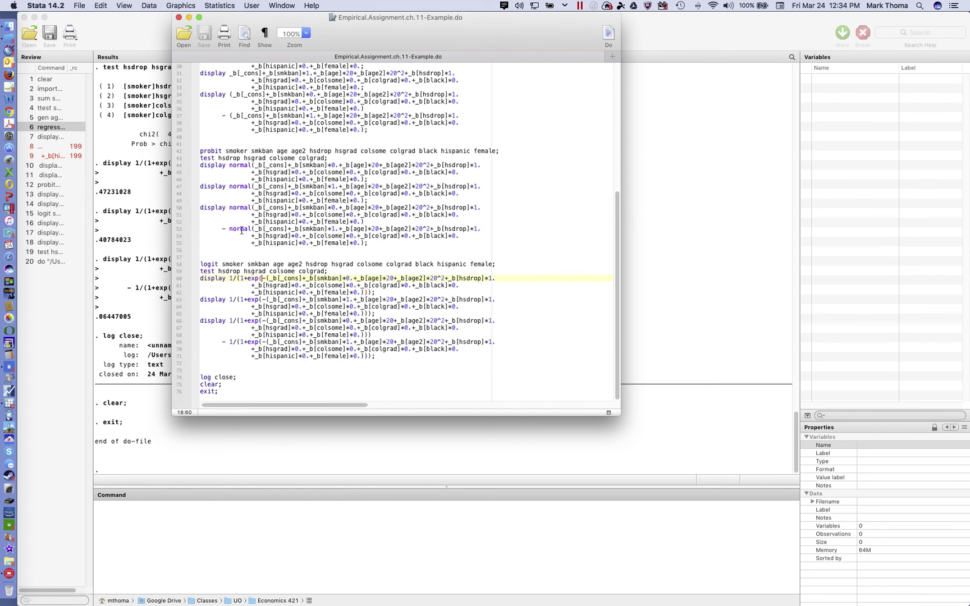
# Review the example do-file from its log and data-loading lines through the regression, probit and logit blocks.
pyautogui.scroll(3, 426, 232)
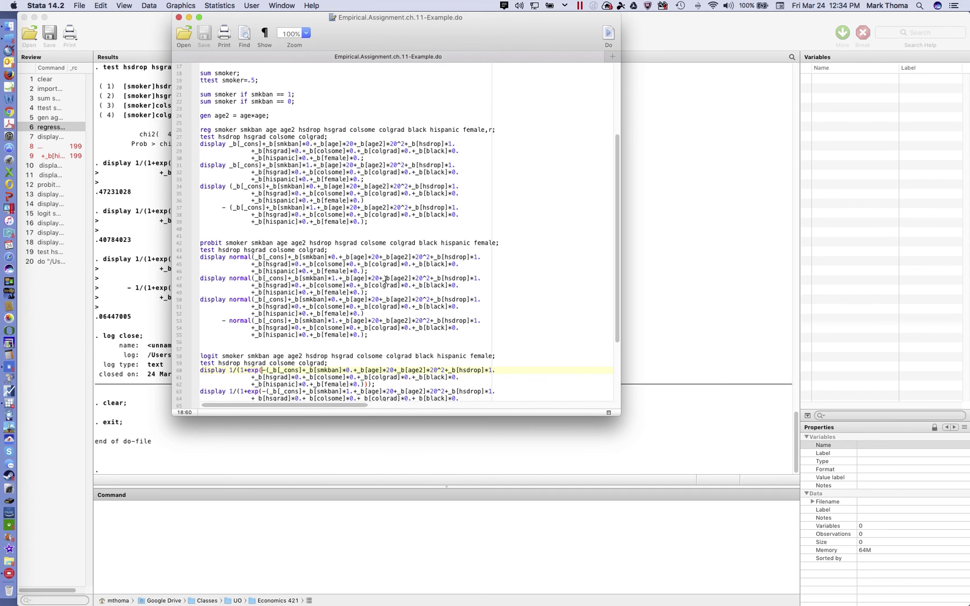
pyautogui.scroll(-2, 385, 280)
pyautogui.scroll(5, 385, 280)
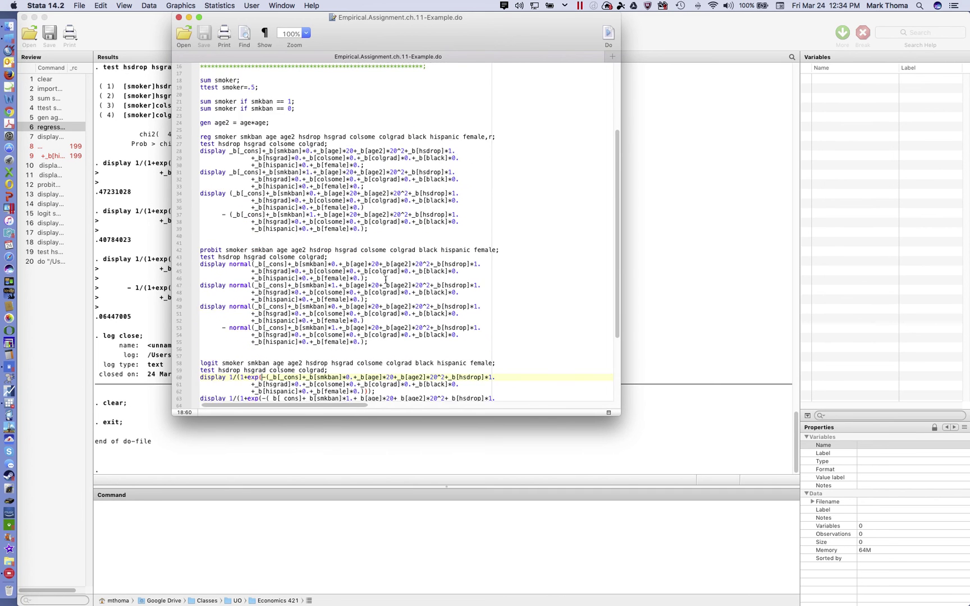
pyautogui.scroll(3, 385, 279)
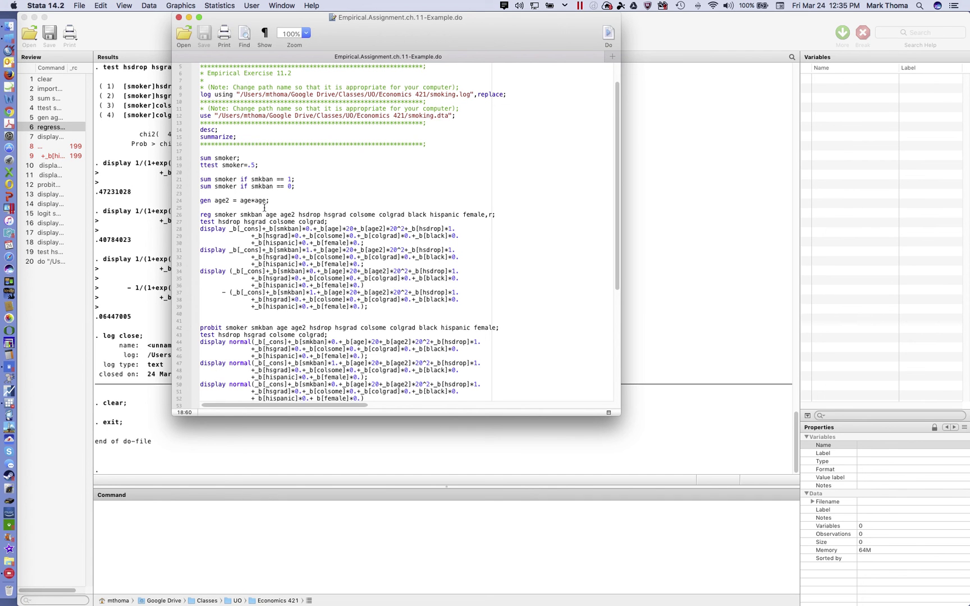
pyautogui.scroll(3, 268, 210)
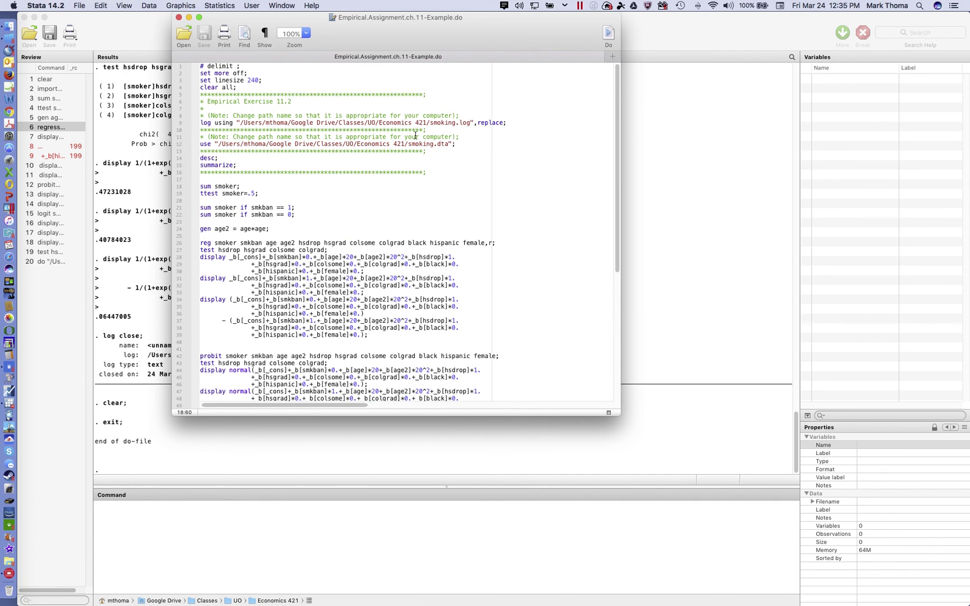
pyautogui.scroll(-5, 269, 225)
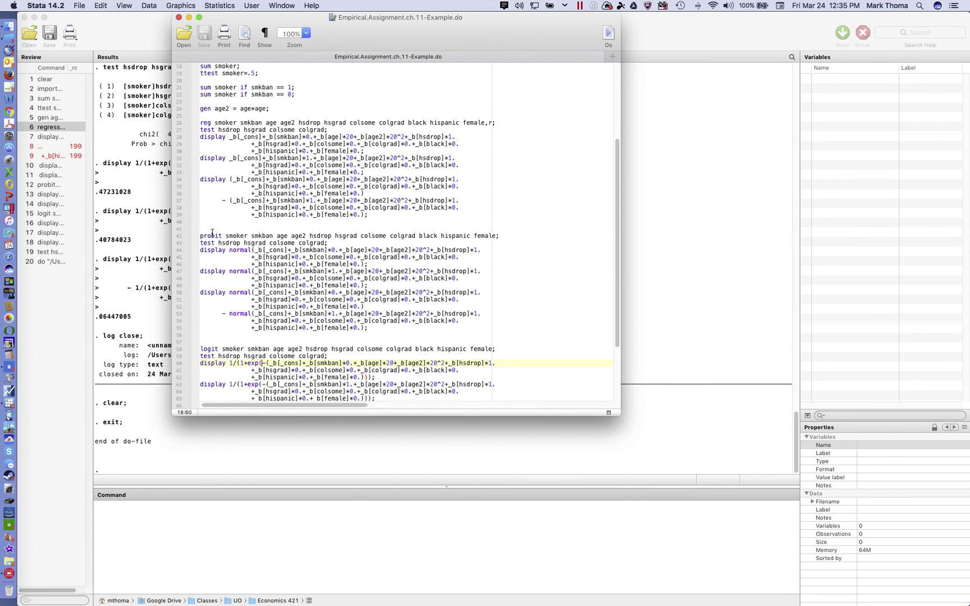
pyautogui.scroll(-1, 337, 325)
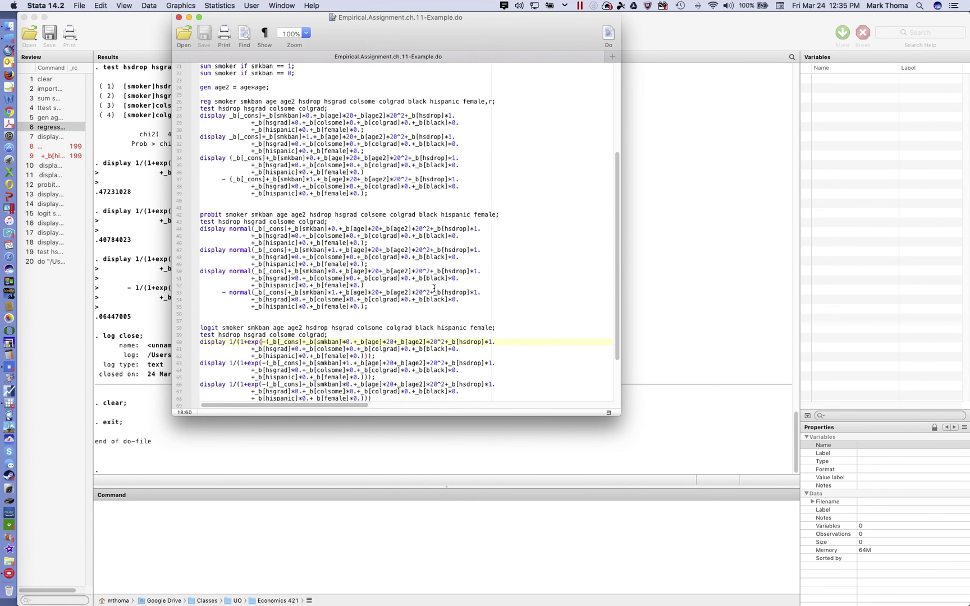
pyautogui.scroll(6, 434, 288)
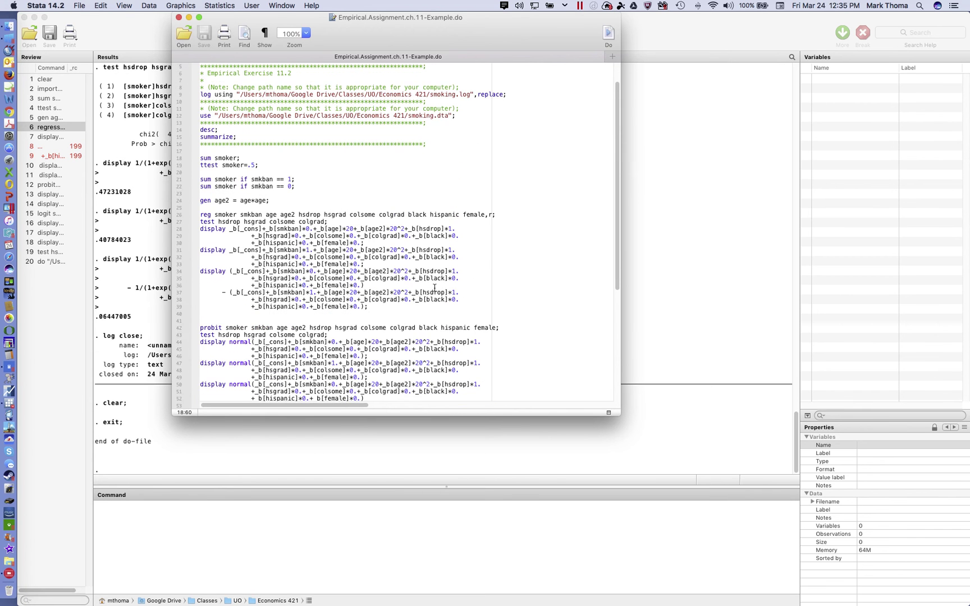
# Examine the do-file's logit output in the main window, including the education test and predicted differences, against the probit difference.
pyautogui.click(671, 255)
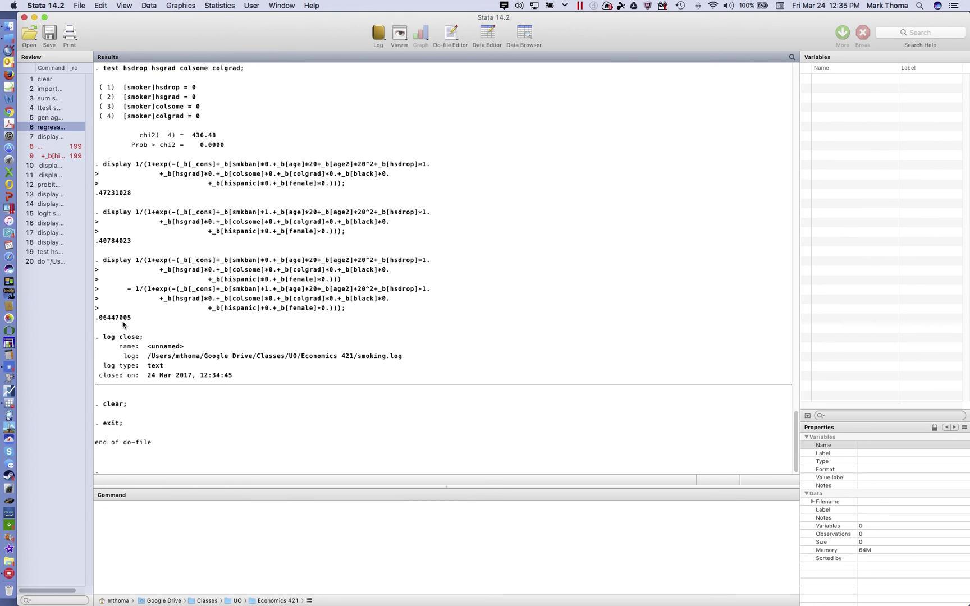
pyautogui.scroll(1, 123, 323)
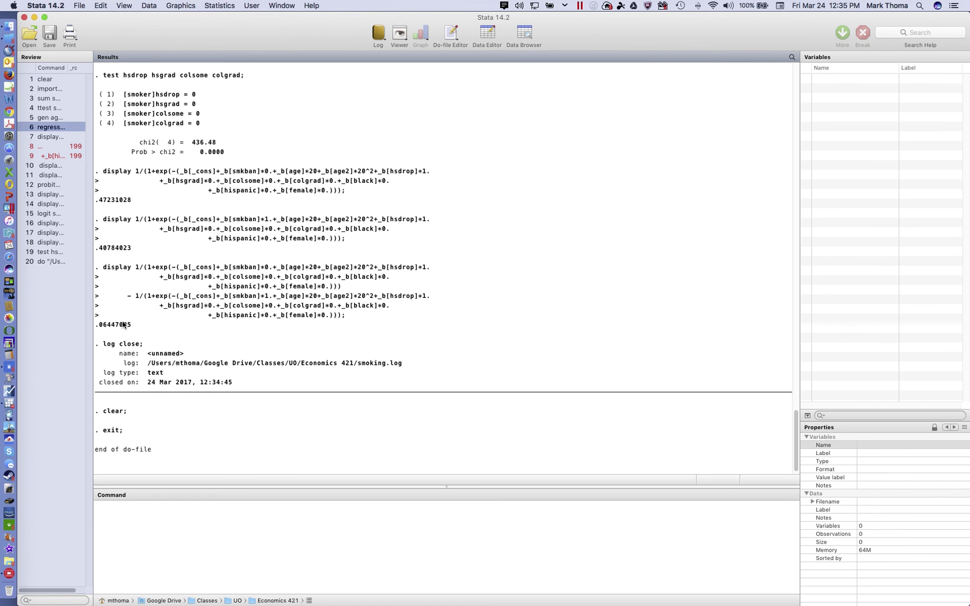
pyautogui.scroll(10, 123, 324)
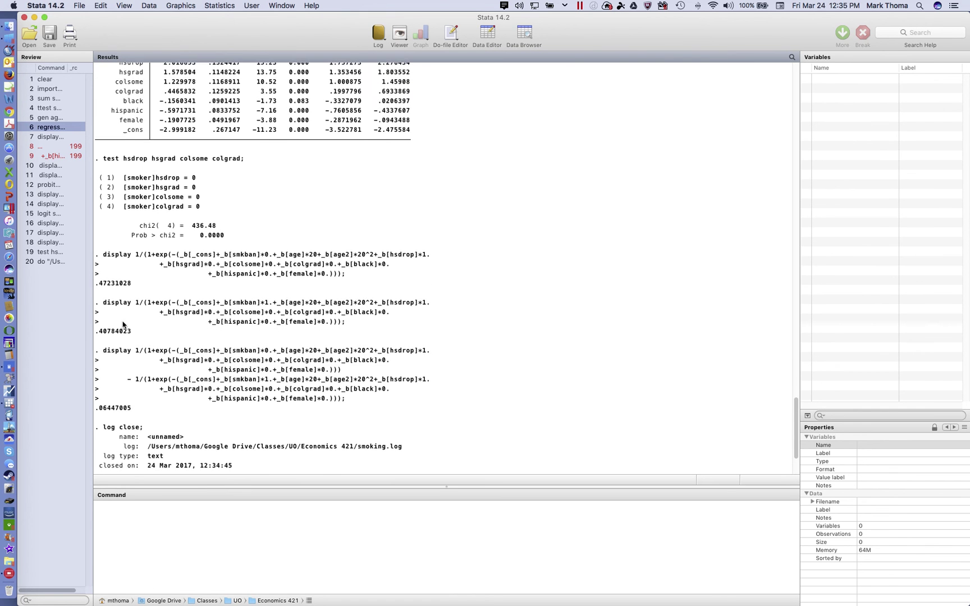
pyautogui.scroll(9, 123, 324)
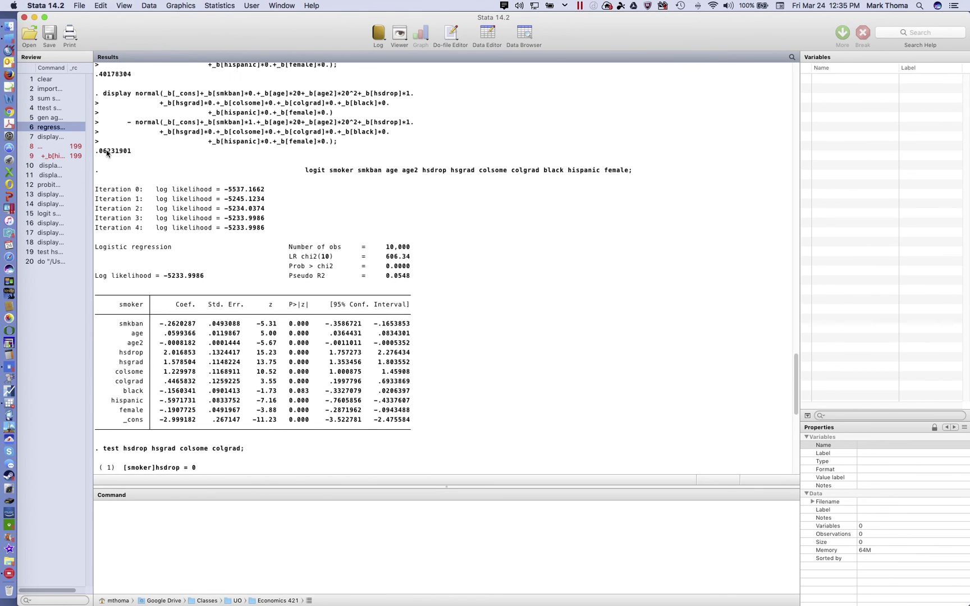
pyautogui.scroll(-11, 123, 166)
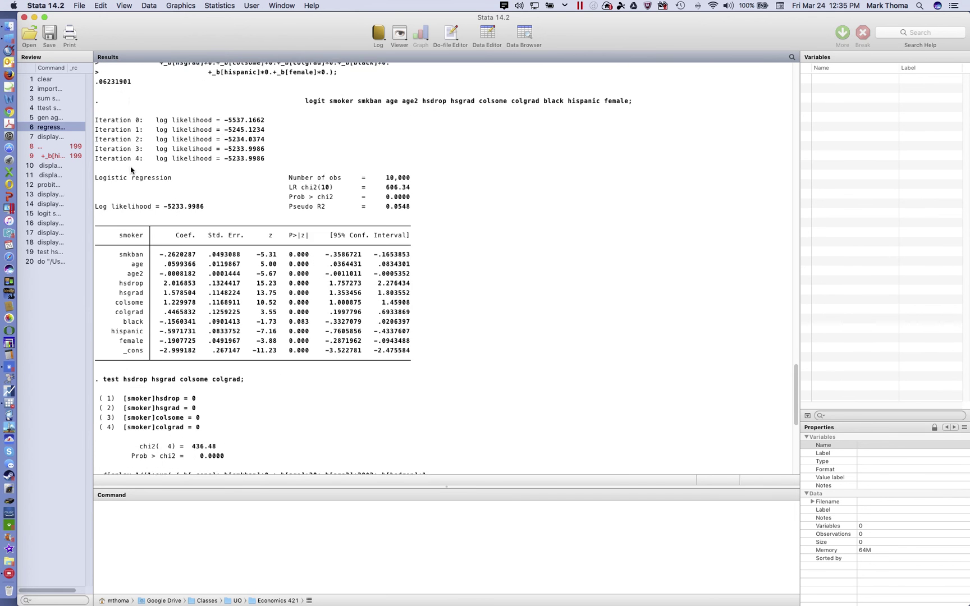
pyautogui.scroll(-9, 131, 170)
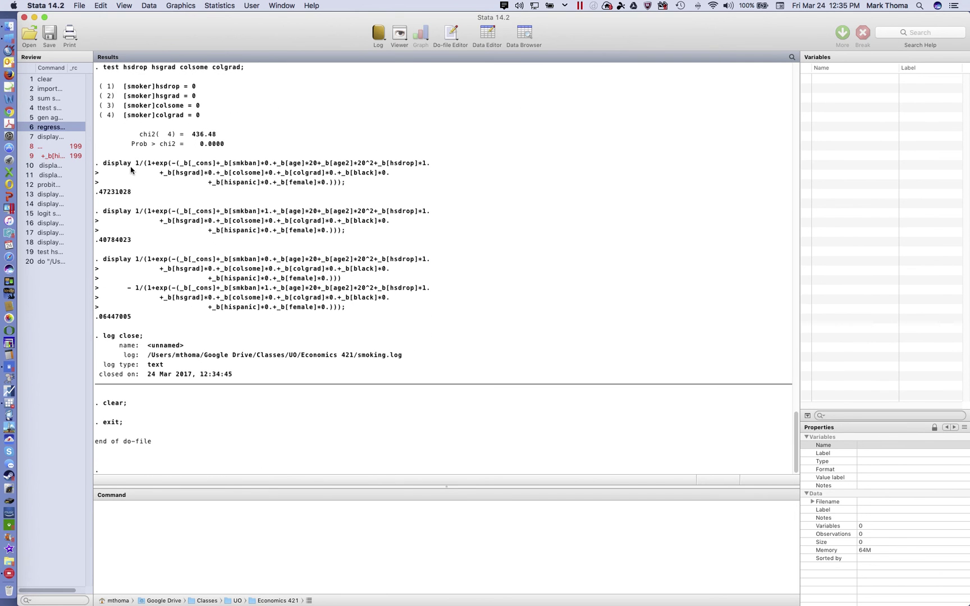
pyautogui.scroll(9, 164, 323)
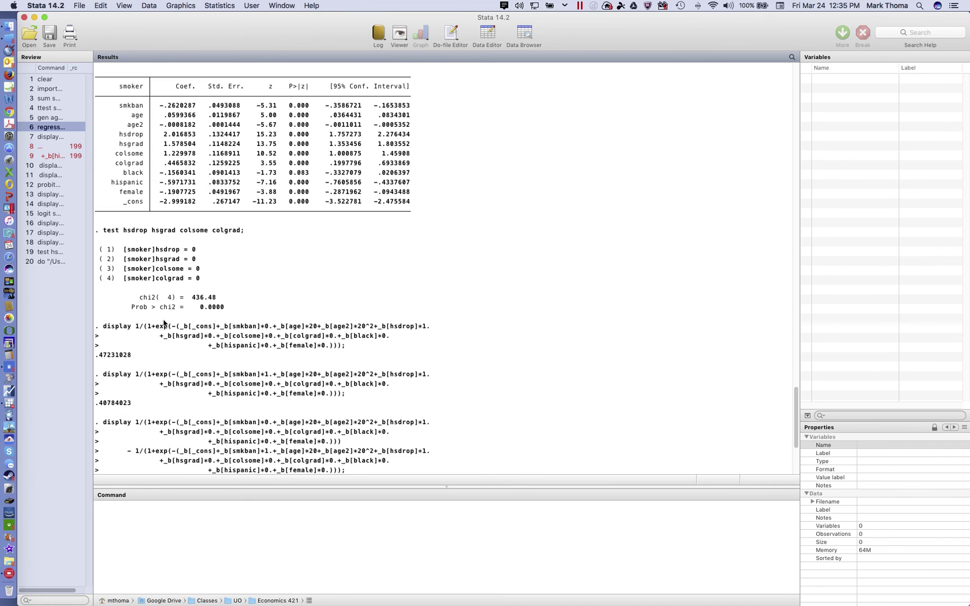
pyautogui.scroll(10, 164, 323)
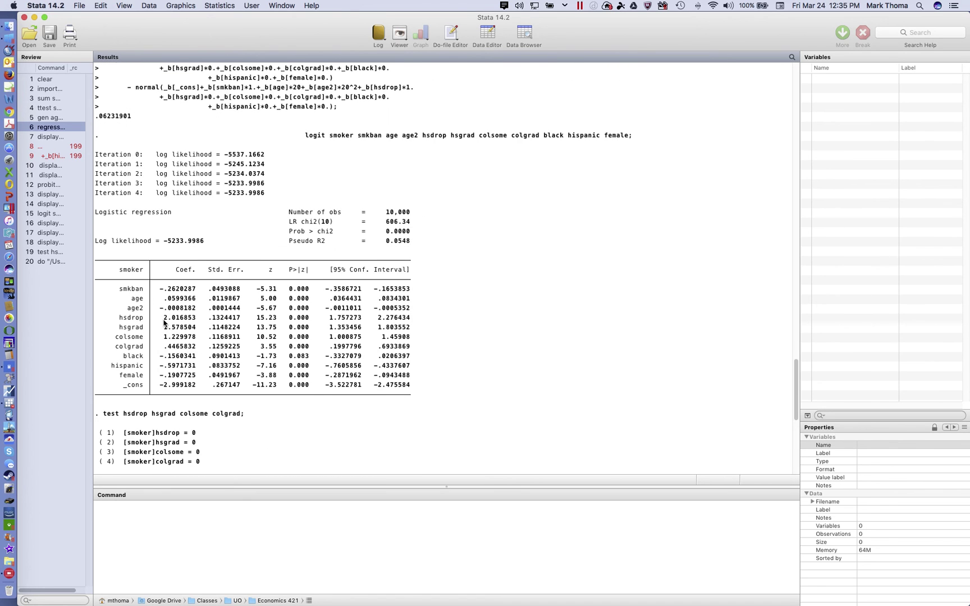
# Examine the do-file's probit and robust linear regression output, including the smoking-ban difference, back to the start of the run.
pyautogui.scroll(14, 164, 322)
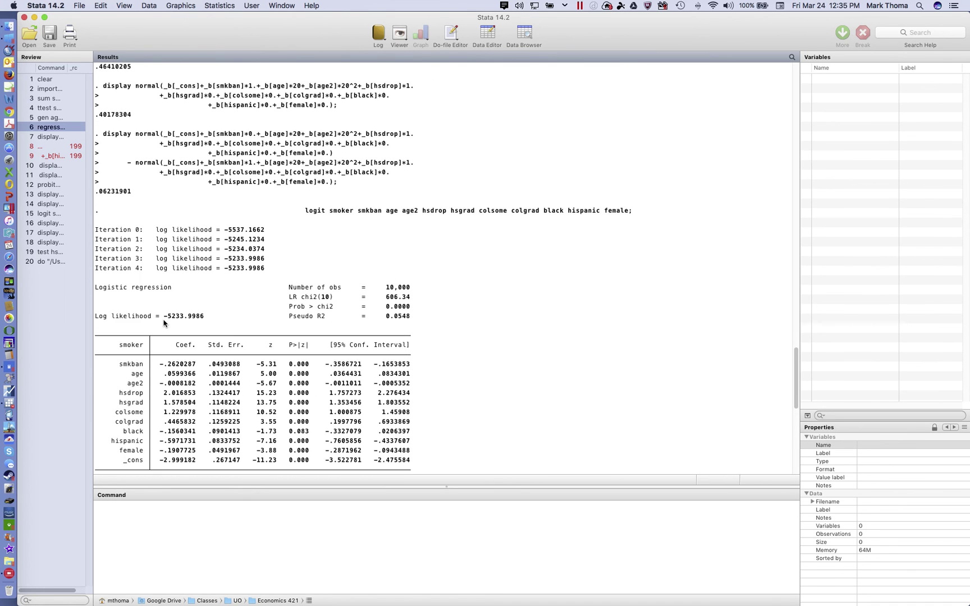
pyautogui.scroll(15, 164, 323)
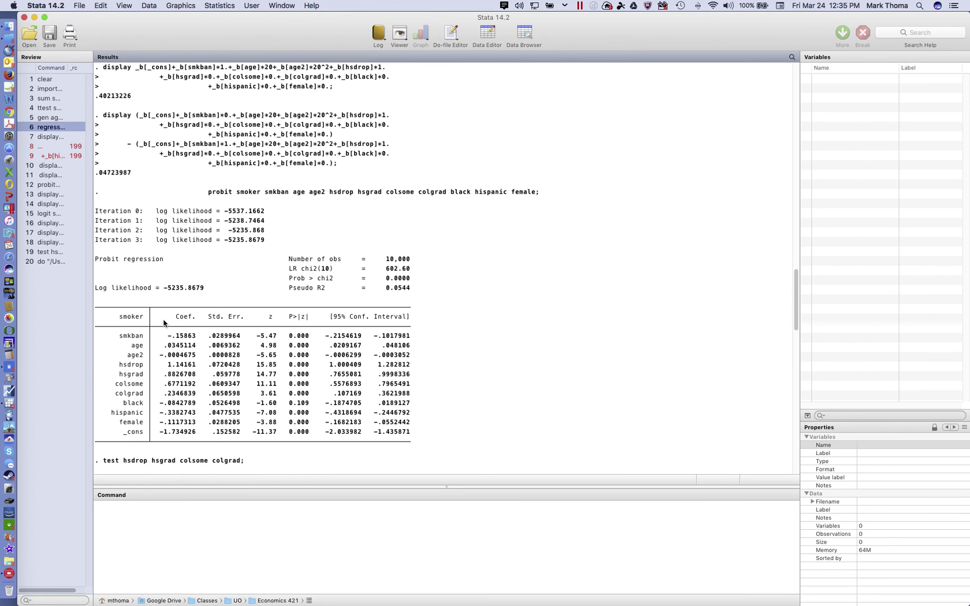
pyautogui.scroll(7, 164, 323)
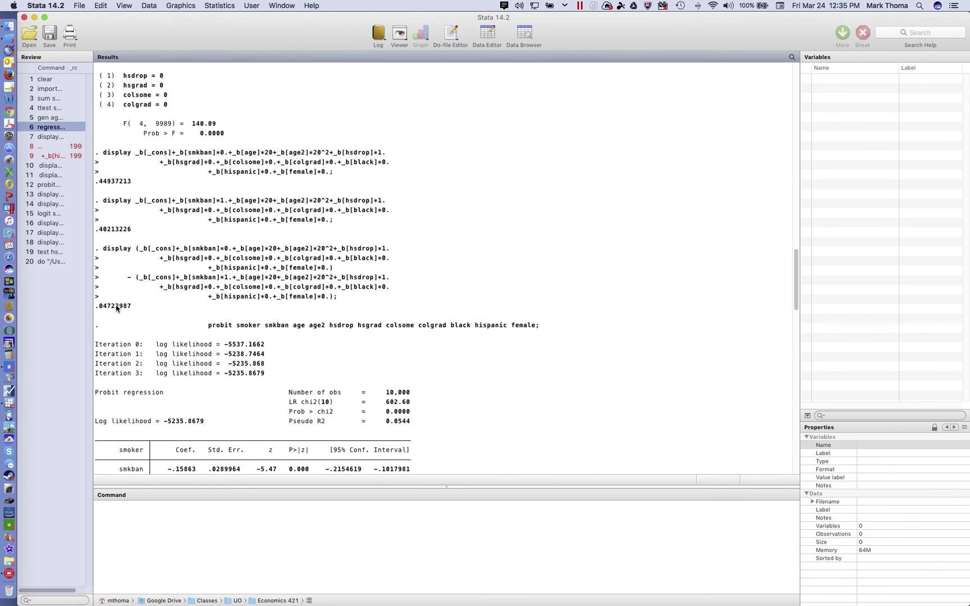
pyautogui.moveTo(132, 307); pyautogui.dragTo(95, 307)
pyautogui.click(128, 325)
pyautogui.scroll(10, 128, 325)
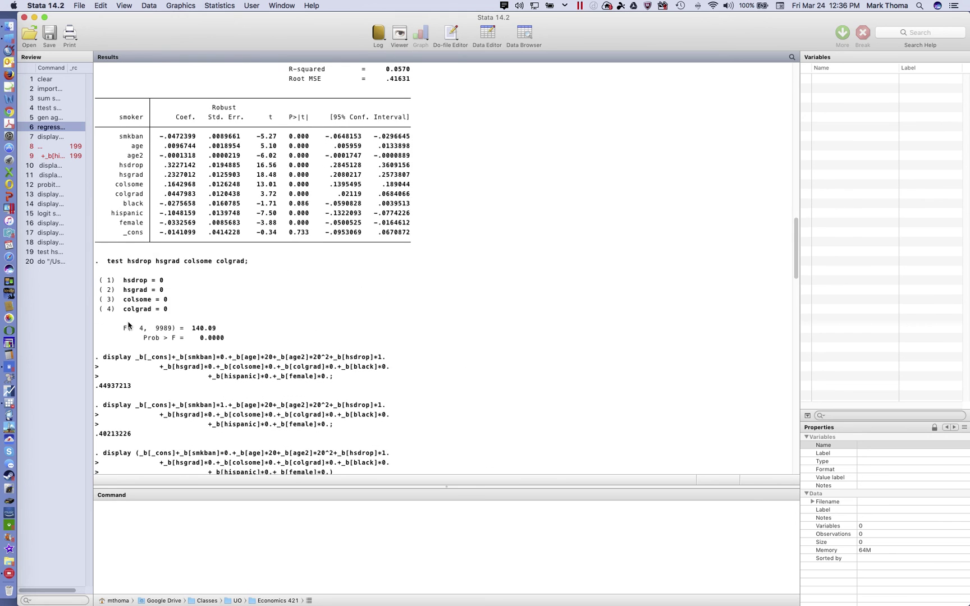
pyautogui.scroll(15, 128, 324)
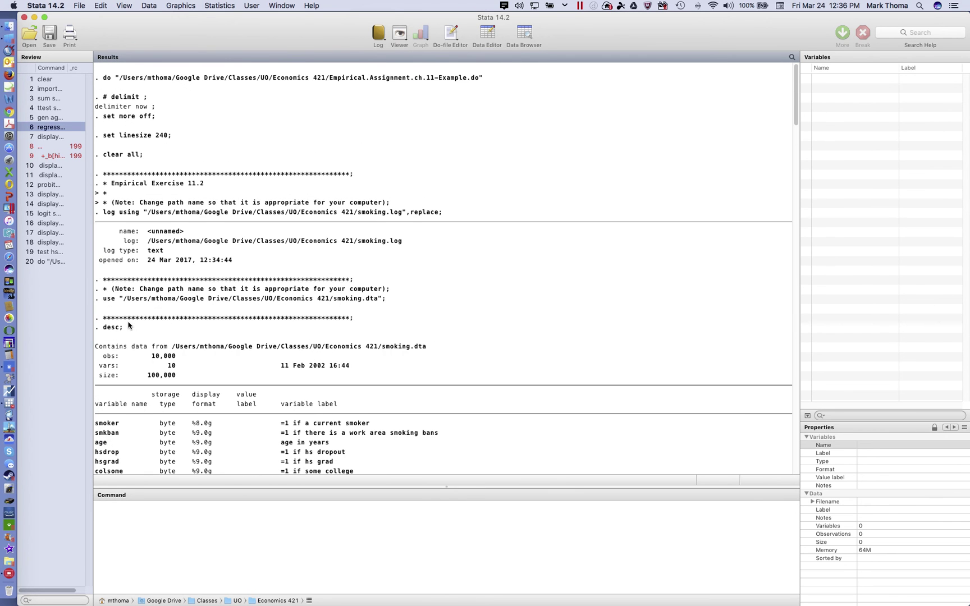